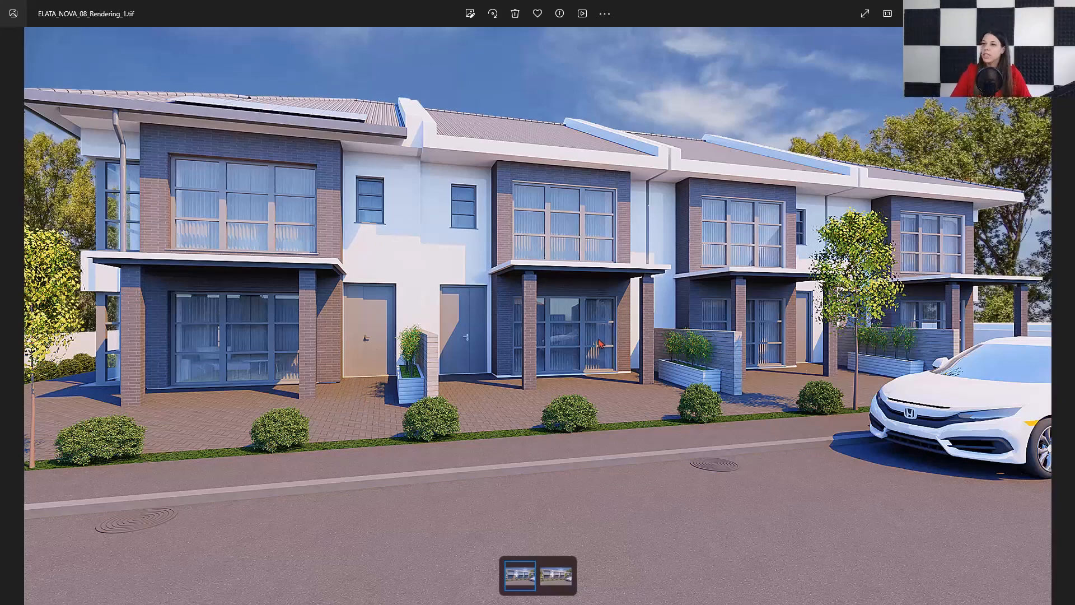
Step: Close the reference rendering, switch to ARCHLine.XP and slightly reposition the camera and target points of the street perspective
key(alt+F4)
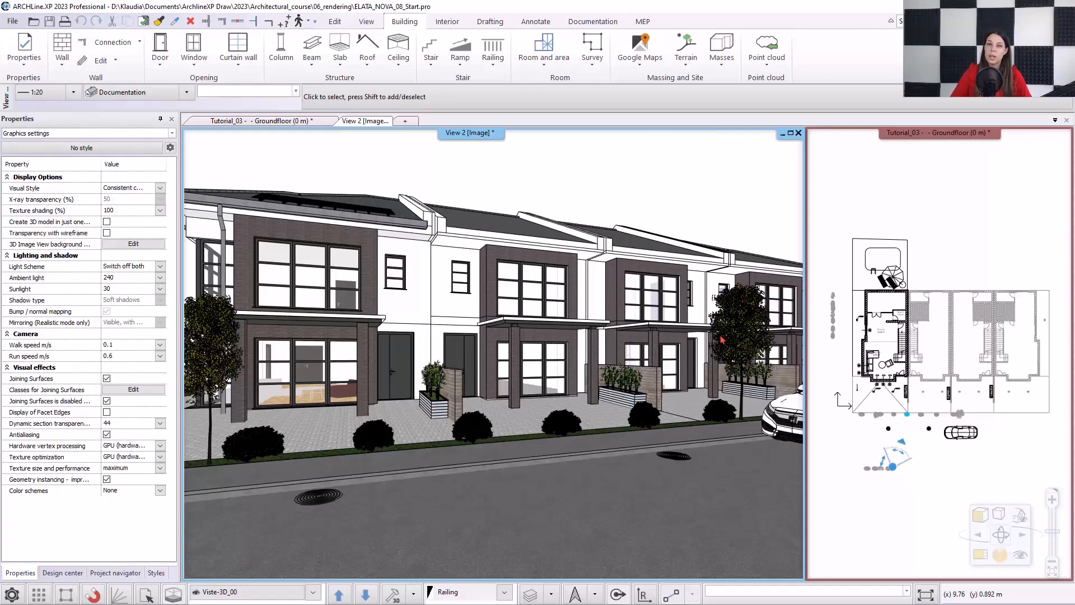
click(1026, 563)
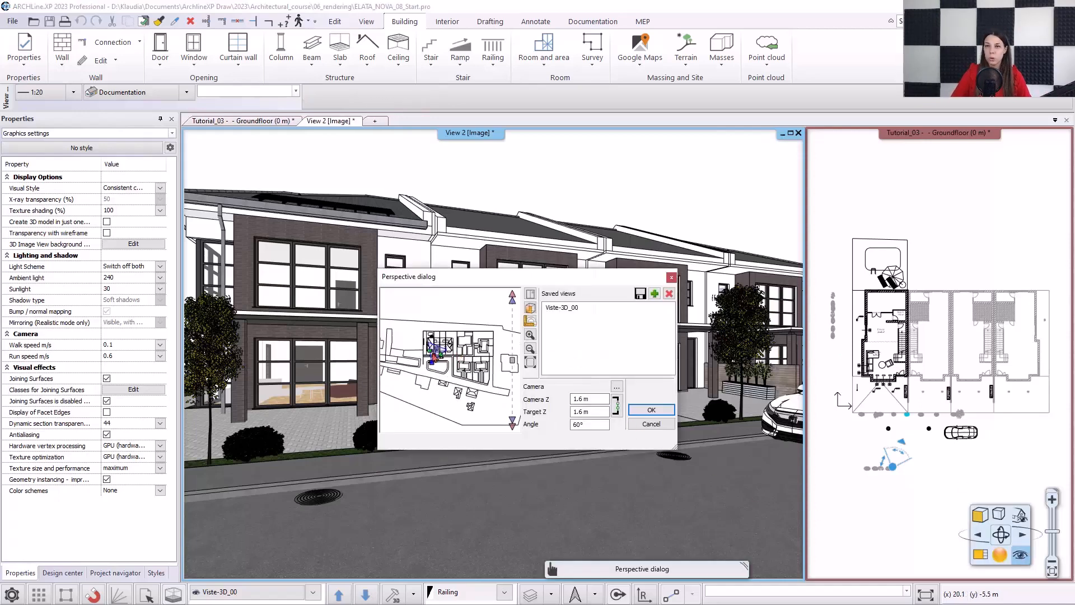
scroll(434, 354, up, 5)
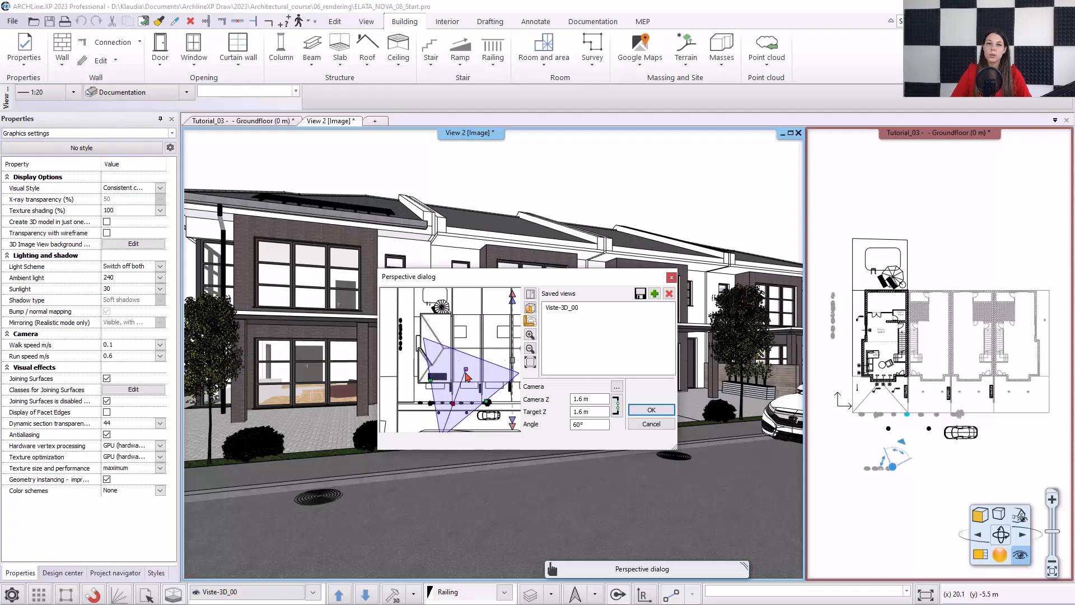
middle_drag(468, 410, 465, 371)
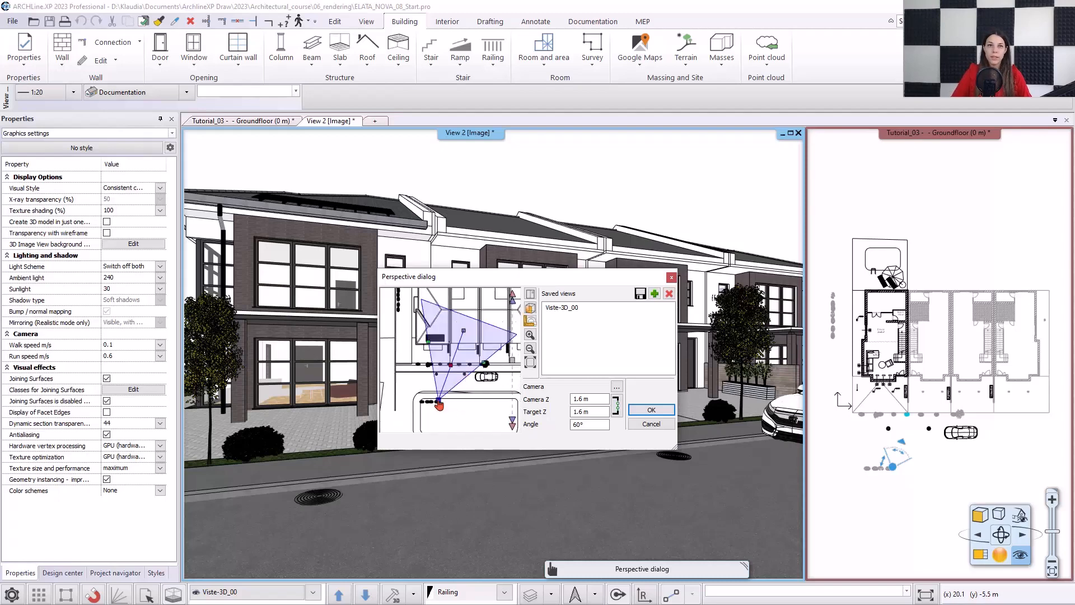
drag(439, 404, 438, 402)
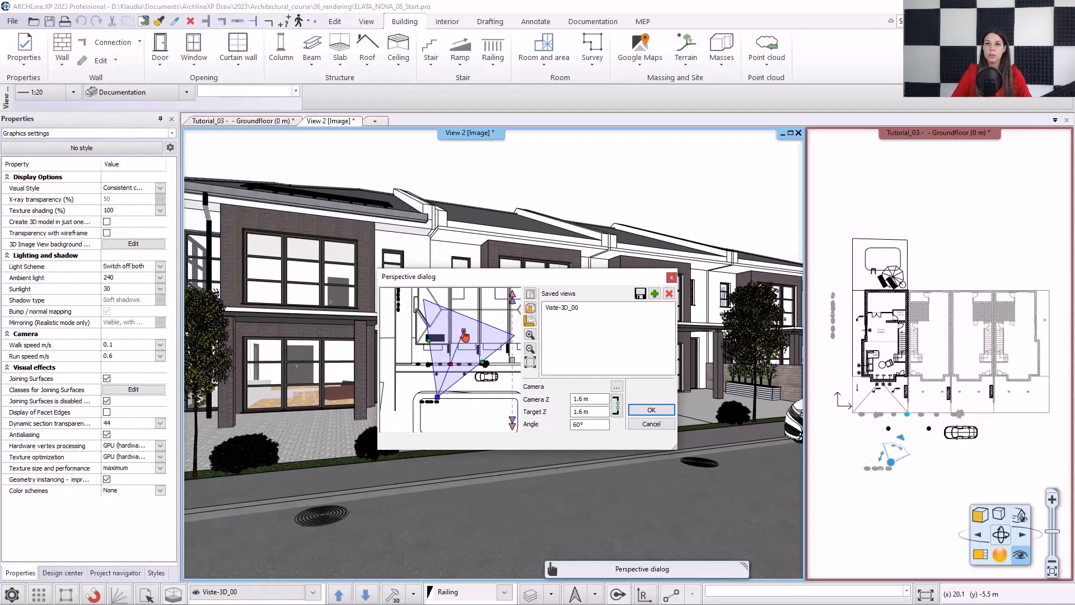
drag(464, 336, 461, 335)
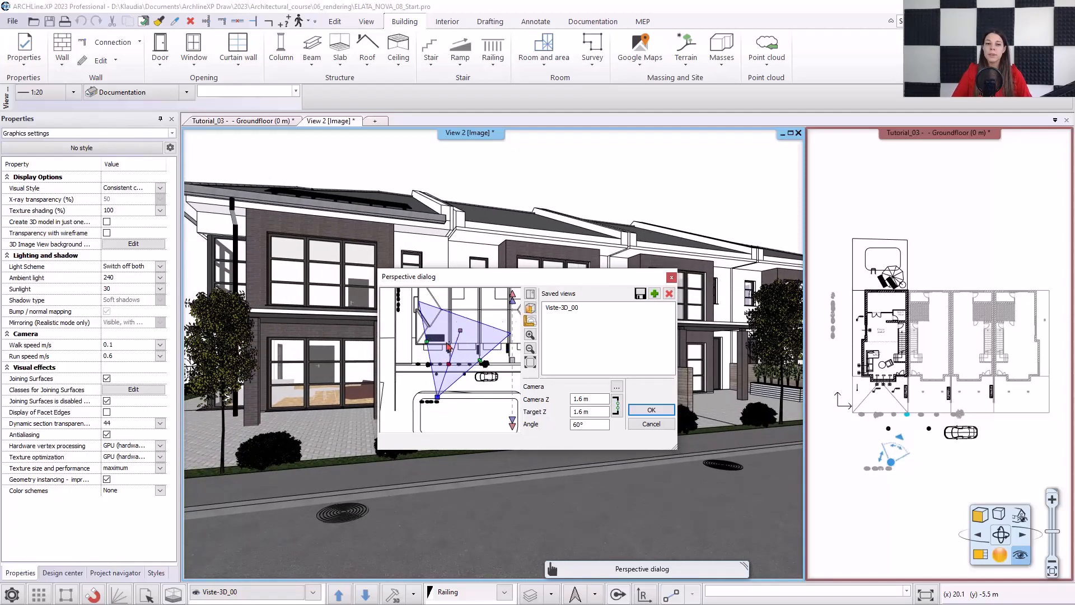
Step: Set the perspective's viewing angle to 60° and shift its camera slightly further from the row houses
drag(428, 348, 427, 341)
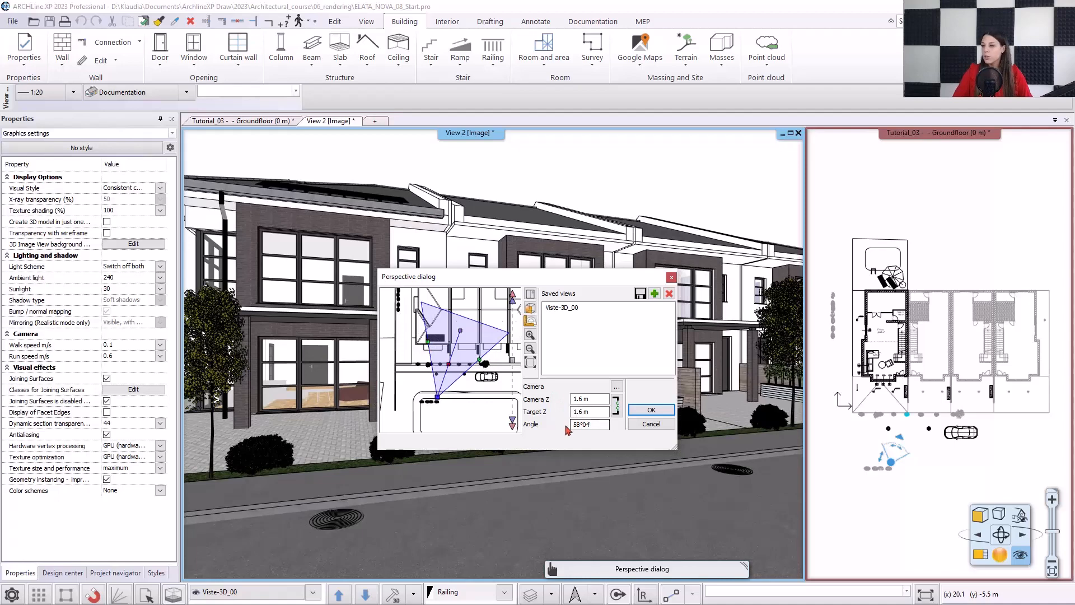
drag(593, 424, 561, 424)
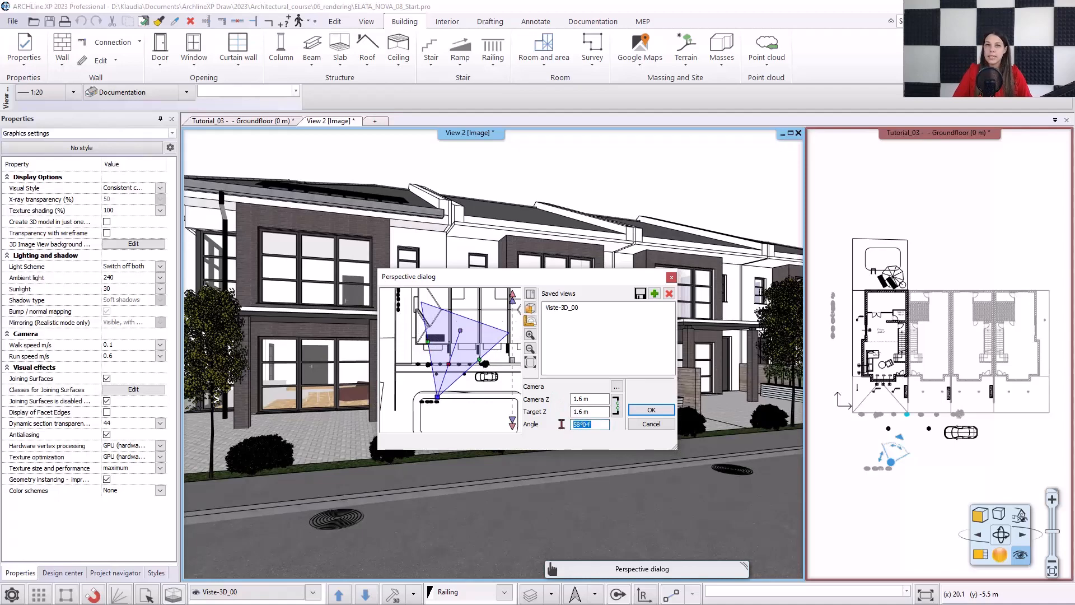
text(50)
key(Return)
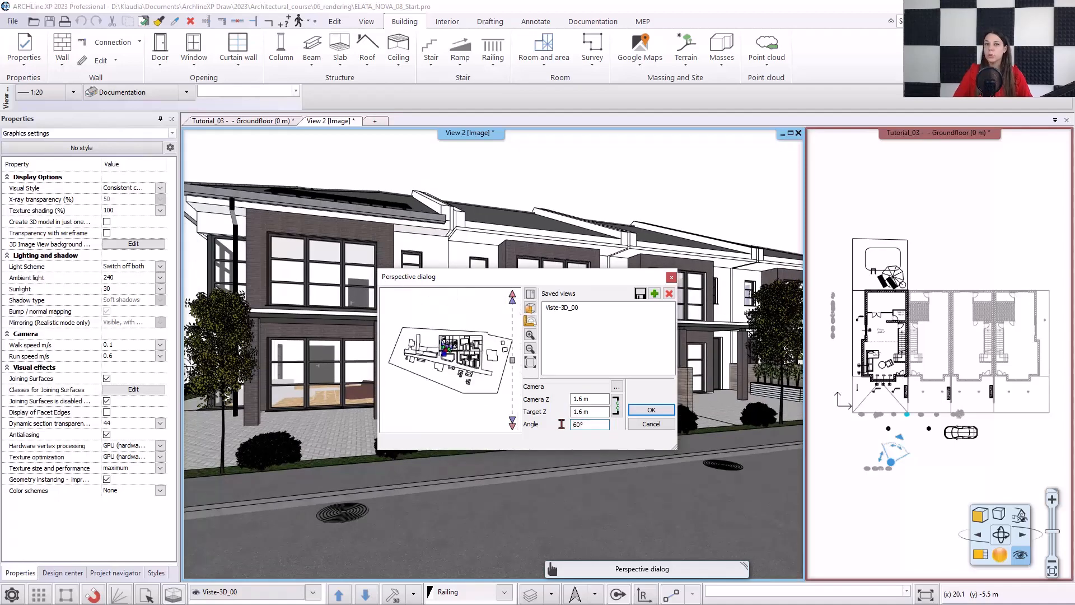
scroll(445, 356, up, 5)
scroll(452, 353, up, 3)
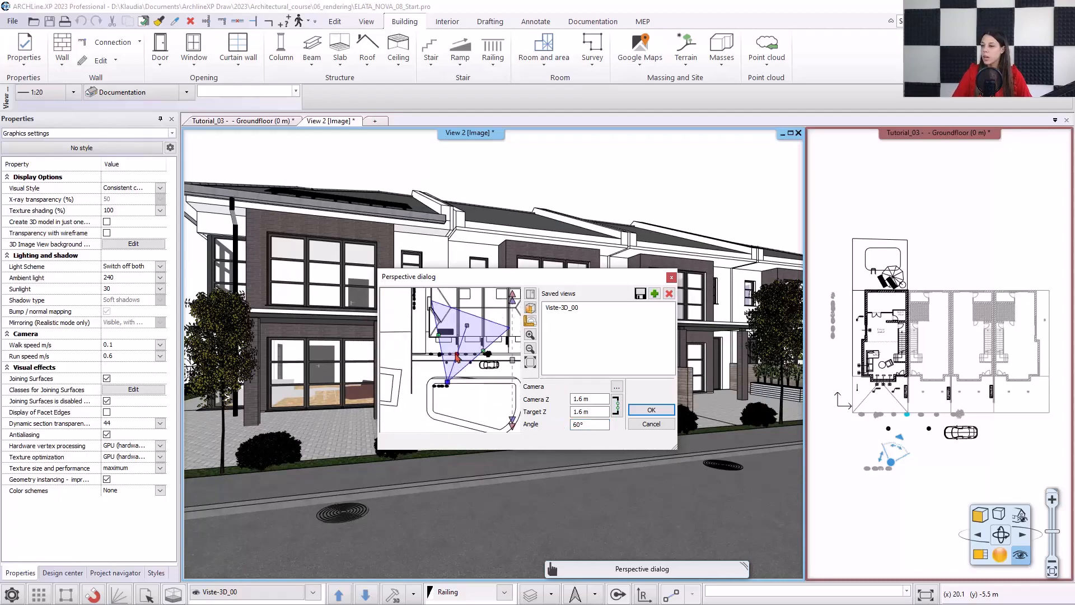
drag(458, 354, 455, 358)
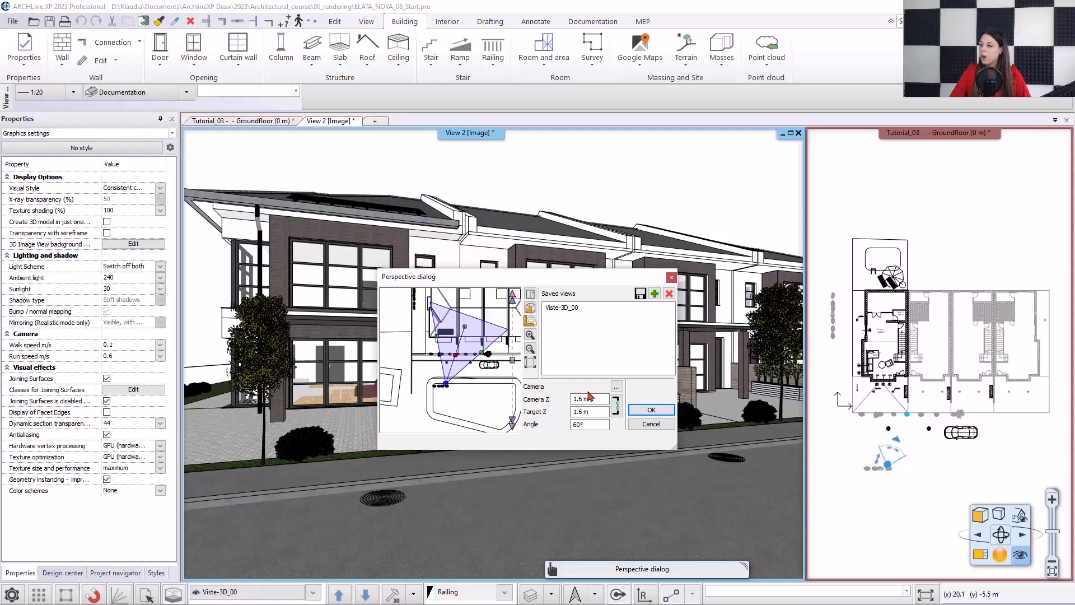
Step: Save the current street perspective as a view named "01 street"
click(654, 295)
double_click(566, 313)
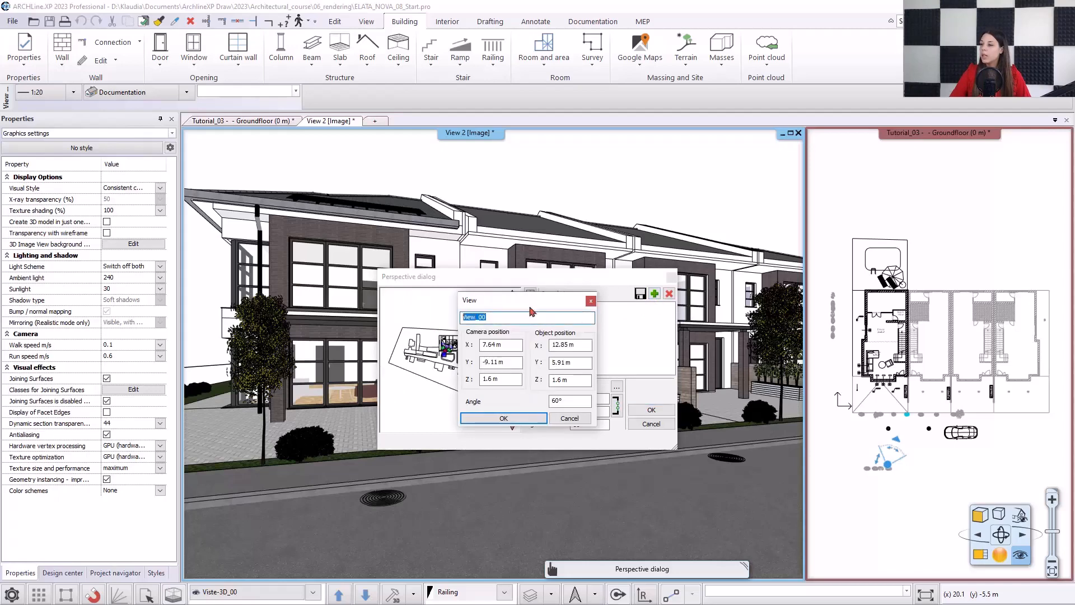
text(01 street)
click(504, 419)
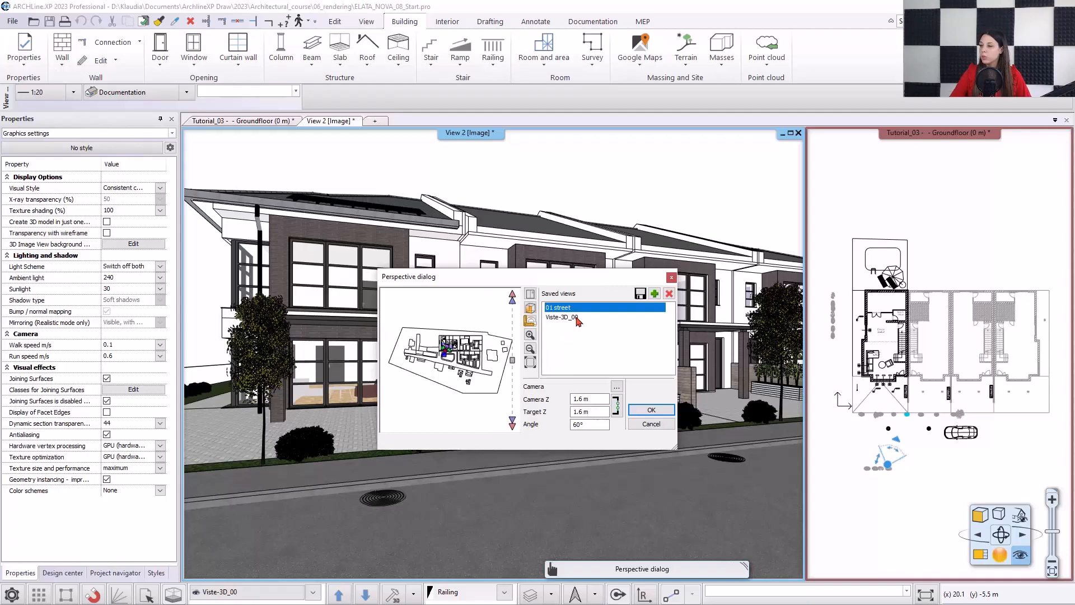
Step: Save a perspective from beside the pool terrace and another from the far end of the row, looking along the front facades
scroll(460, 353, up, 4)
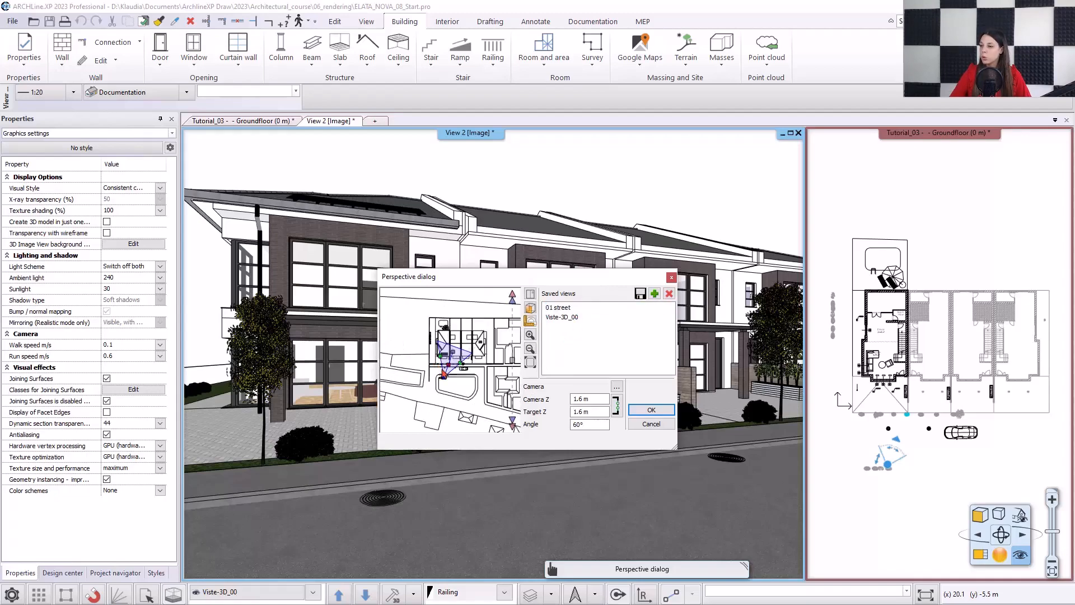
mouse_move(445, 374)
mouse_down()
mouse_move(433, 330)
mouse_move(457, 358)
mouse_move(476, 336)
mouse_move(434, 333)
mouse_up()
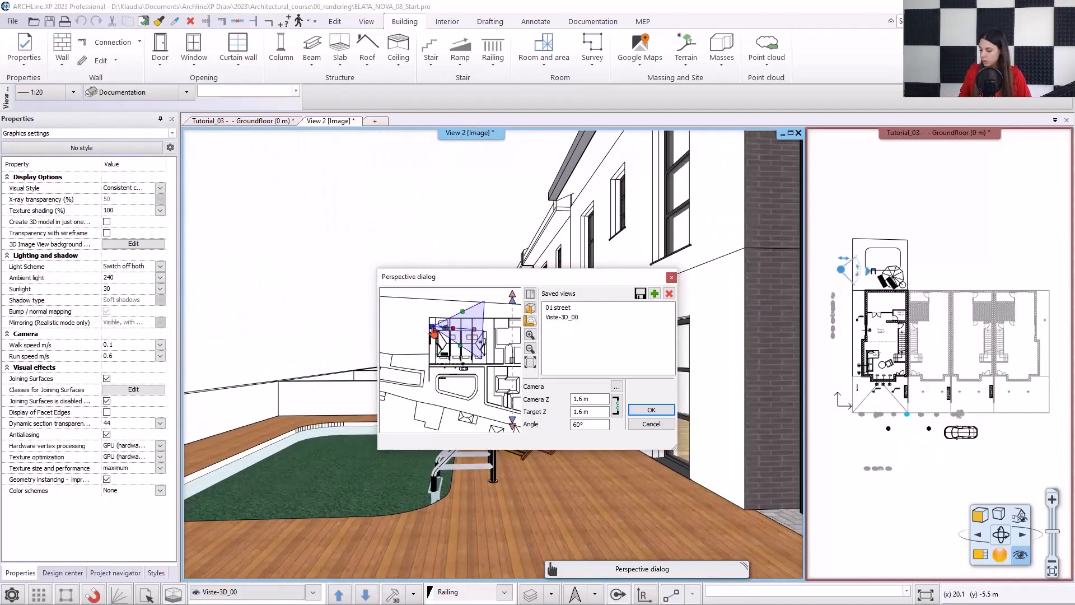
click(654, 294)
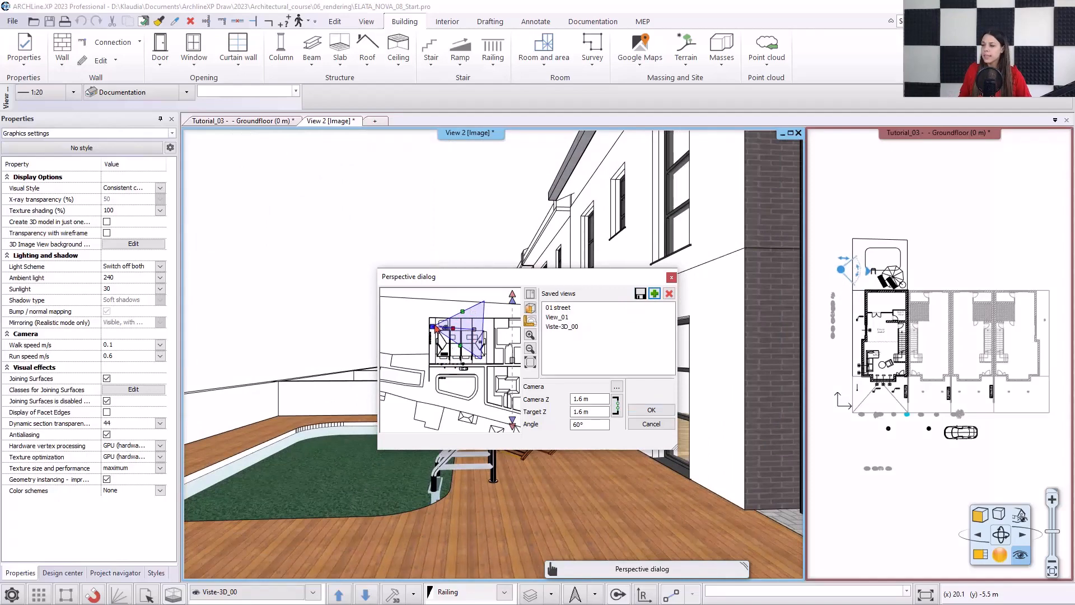
mouse_move(436, 327)
mouse_down()
mouse_move(482, 337)
mouse_move(467, 357)
mouse_move(490, 366)
mouse_up()
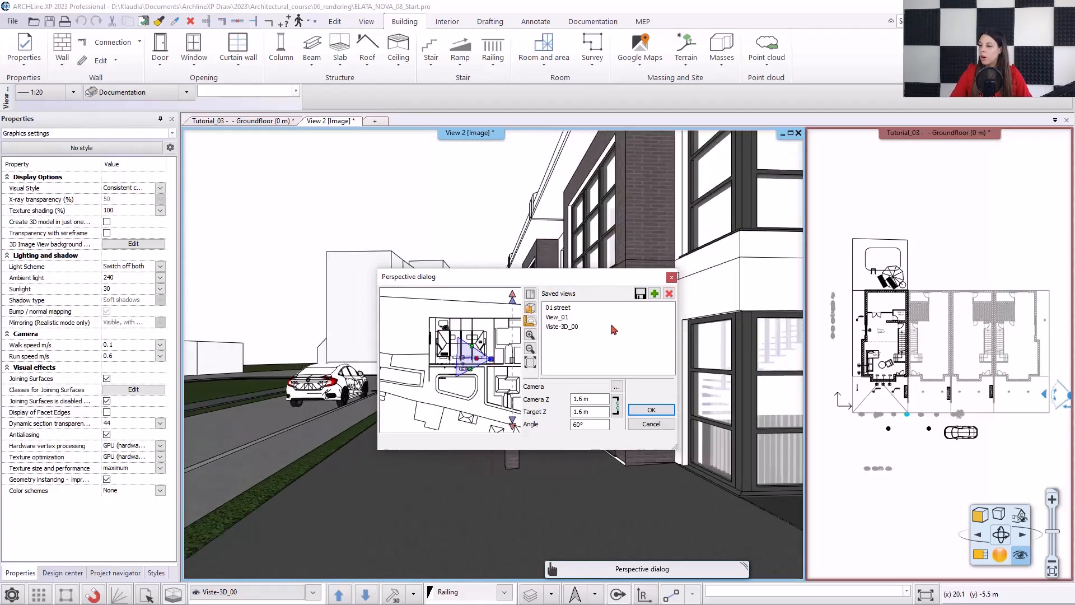
Step: Rename the saved pool terrace view as "02 garden"
double_click(557, 317)
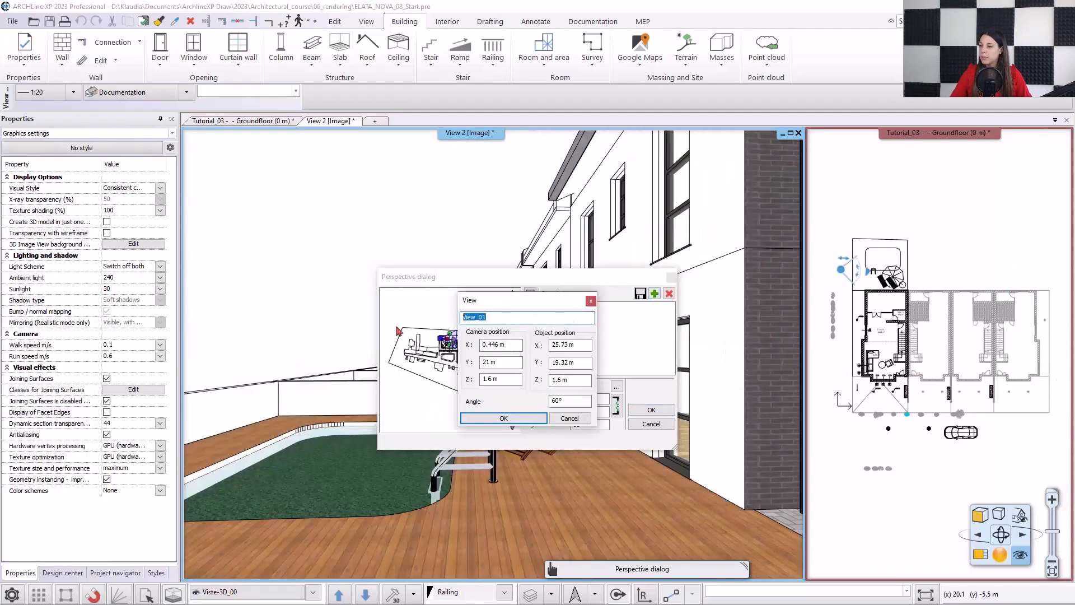
text(02 garden)
key(Return)
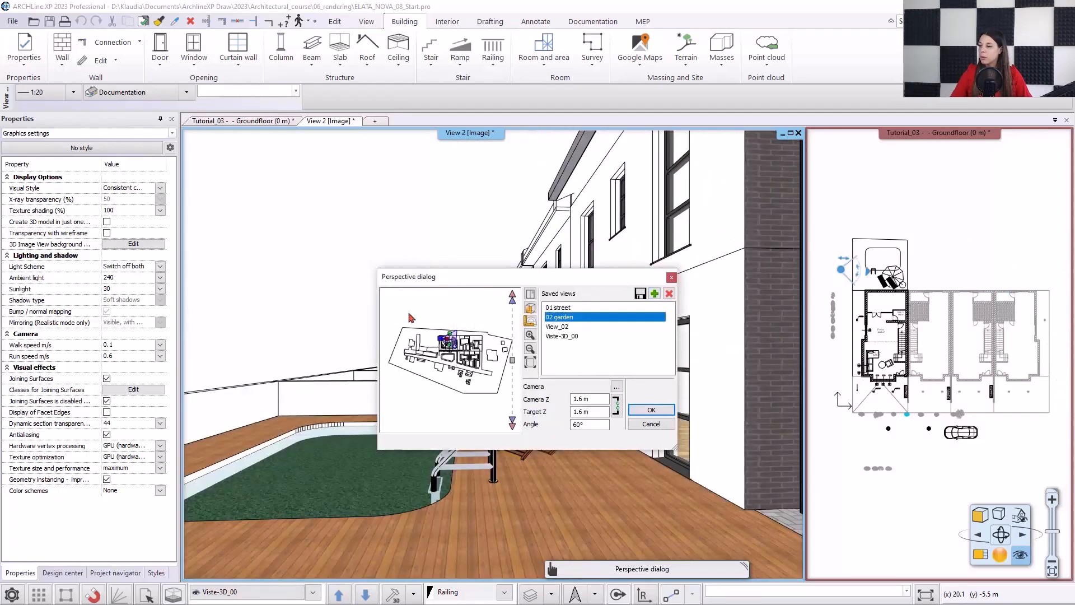
Step: Rename the saved view along the front facades as "03 Side garden" and accept the perspective settings
double_click(565, 327)
text(03 )
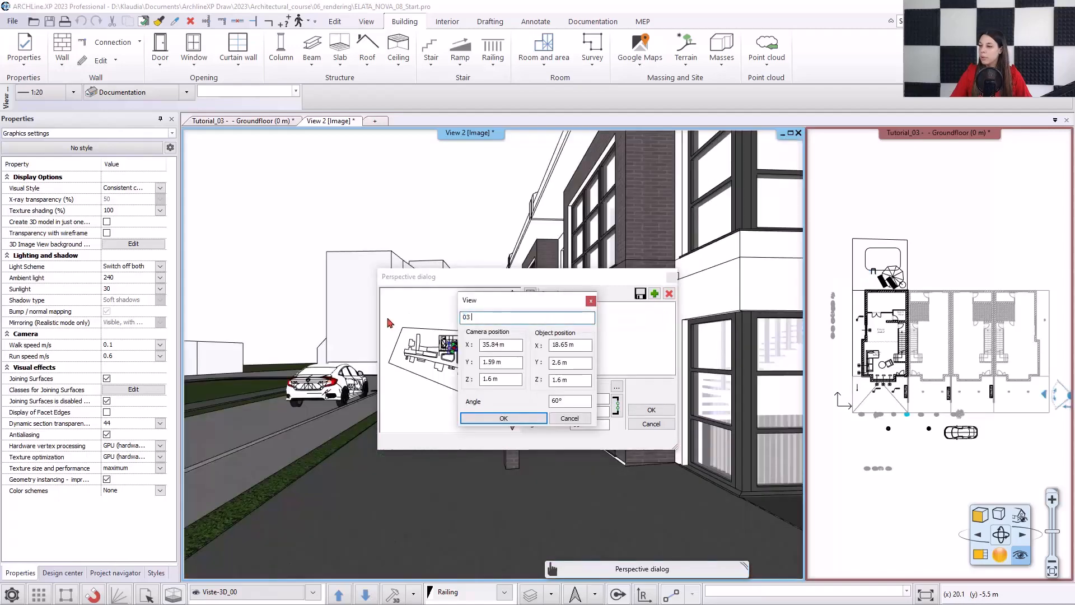
text(Side garden)
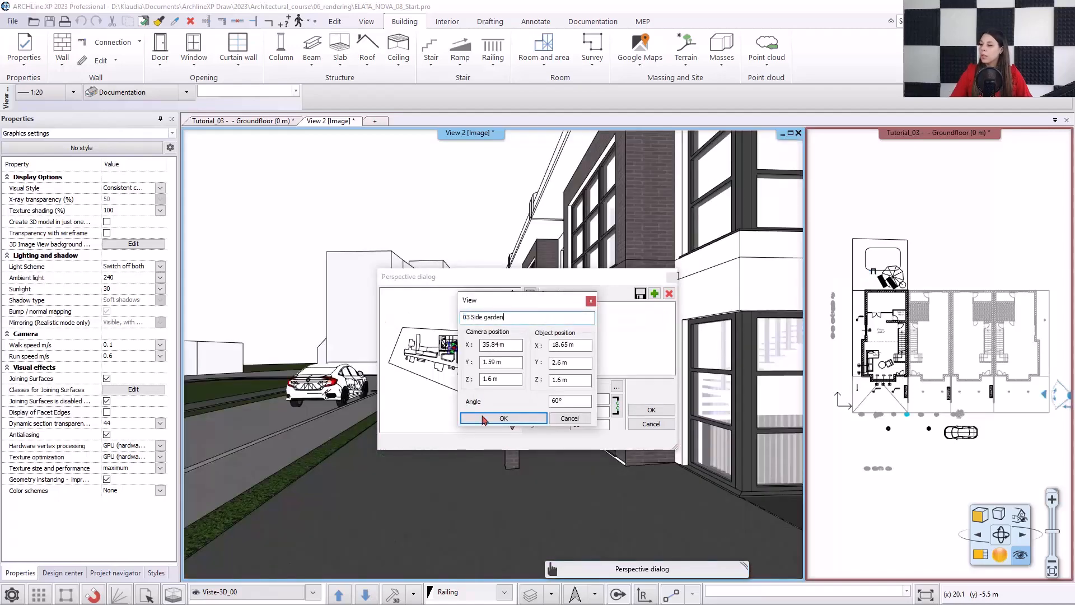
click(485, 419)
click(660, 411)
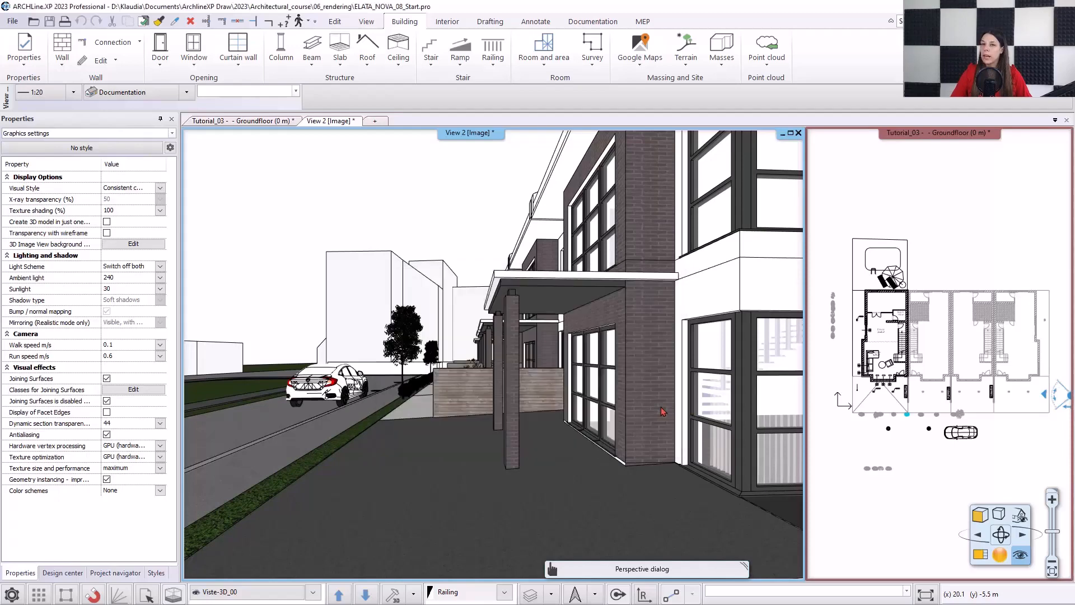
Step: Display the saved view 02 garden and return the 3D window to 01 street
click(252, 592)
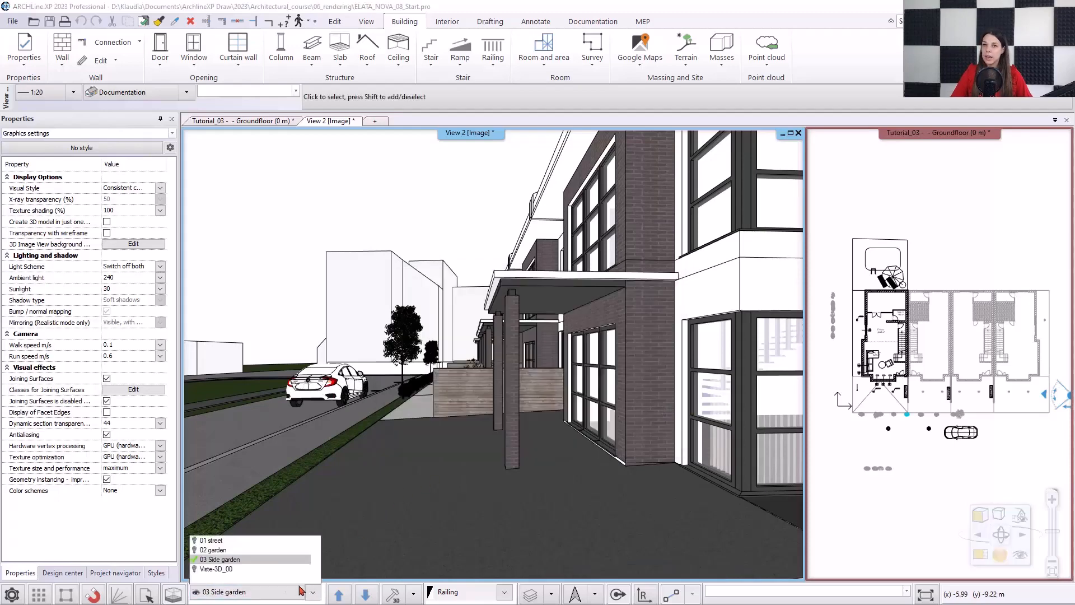
click(223, 551)
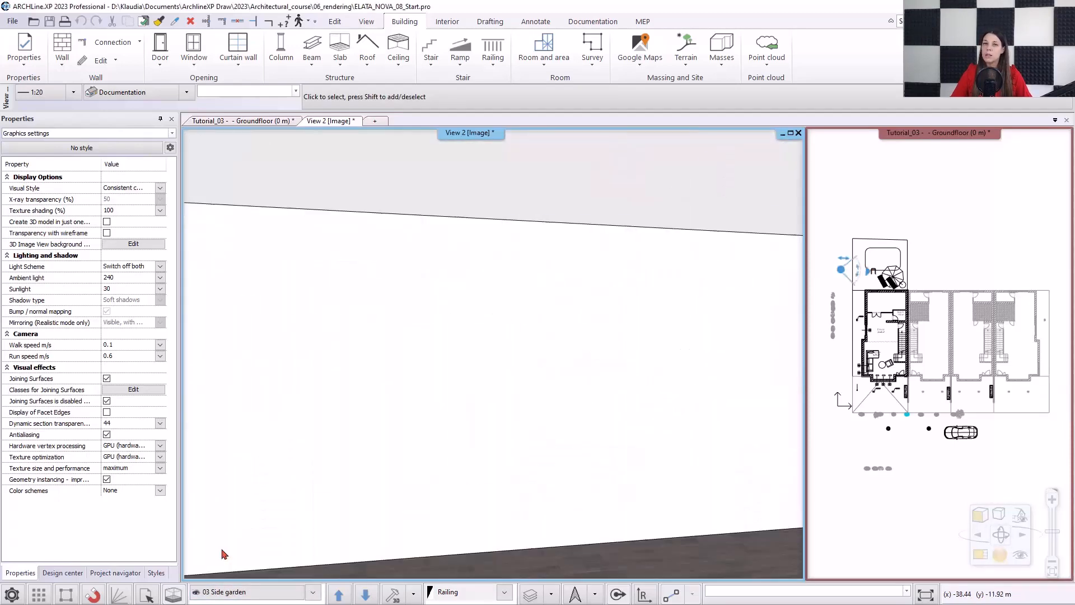
click(345, 596)
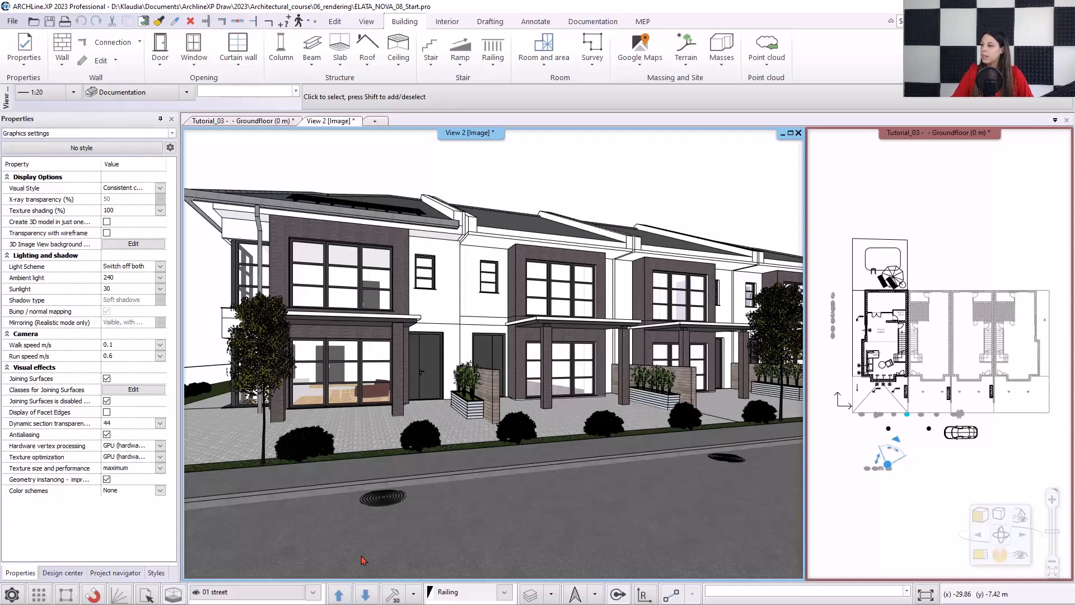
Step: Build the 3D model of View 2 at the Documentation level of geometry, including all storeys and element types
click(415, 594)
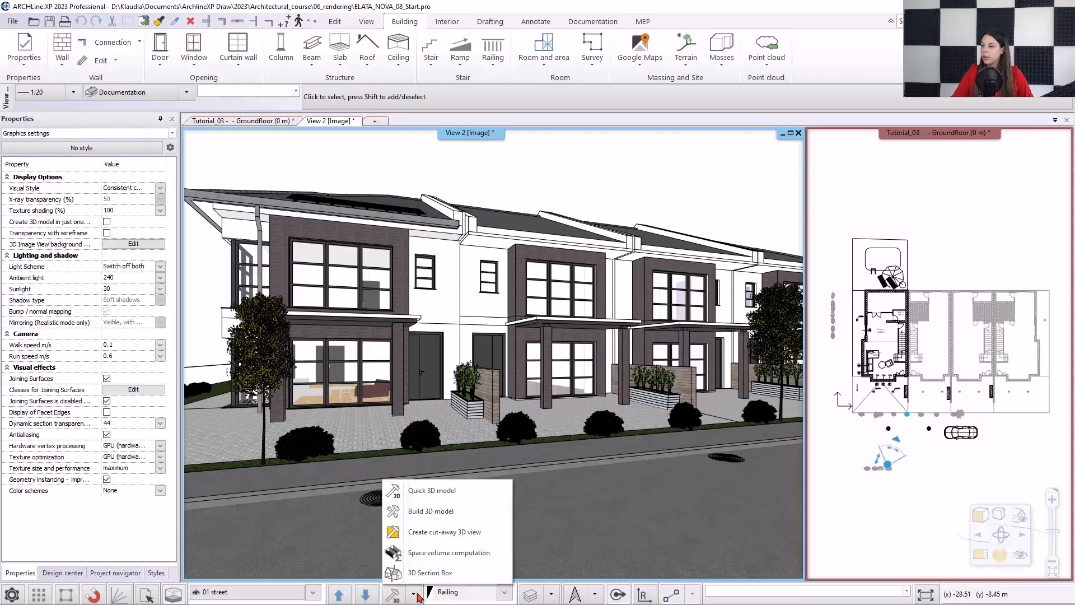
click(440, 512)
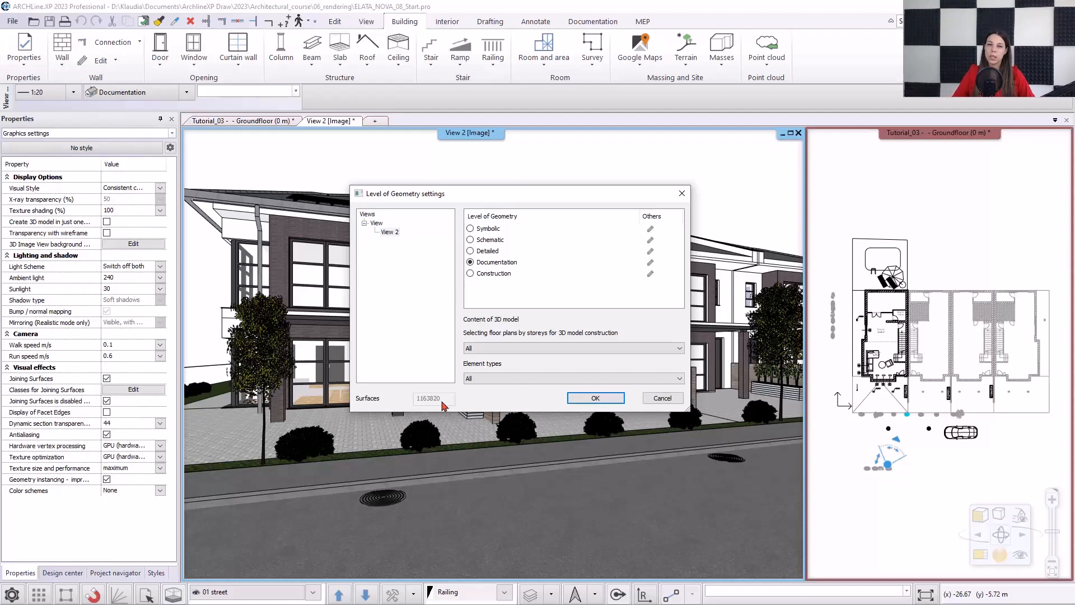
click(595, 398)
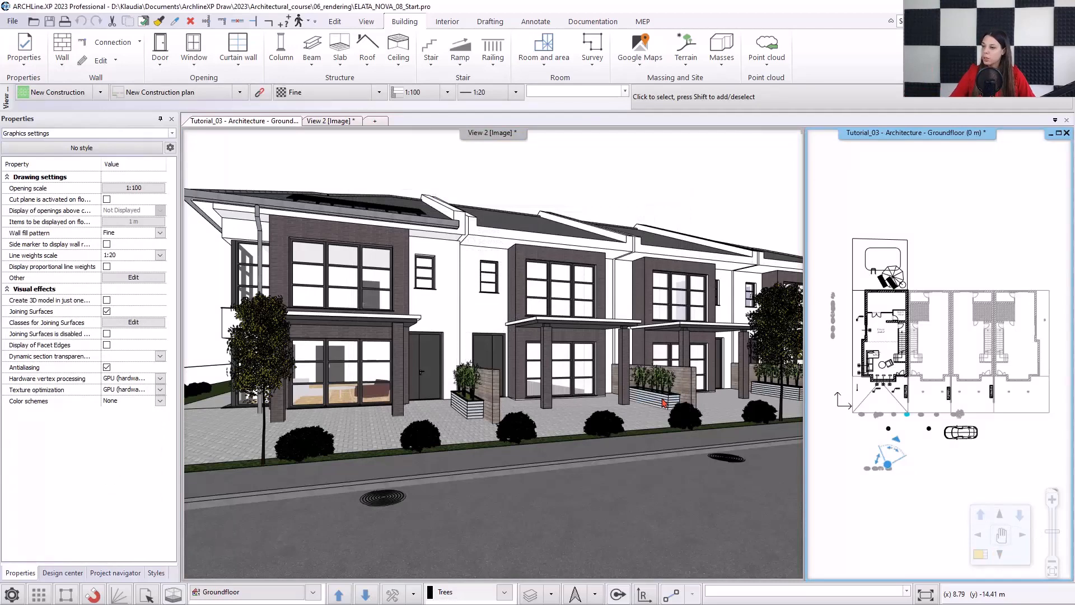
Step: Make the ground-floor plan the main view and switch off the Decoration layer with Layer Walk
click(977, 558)
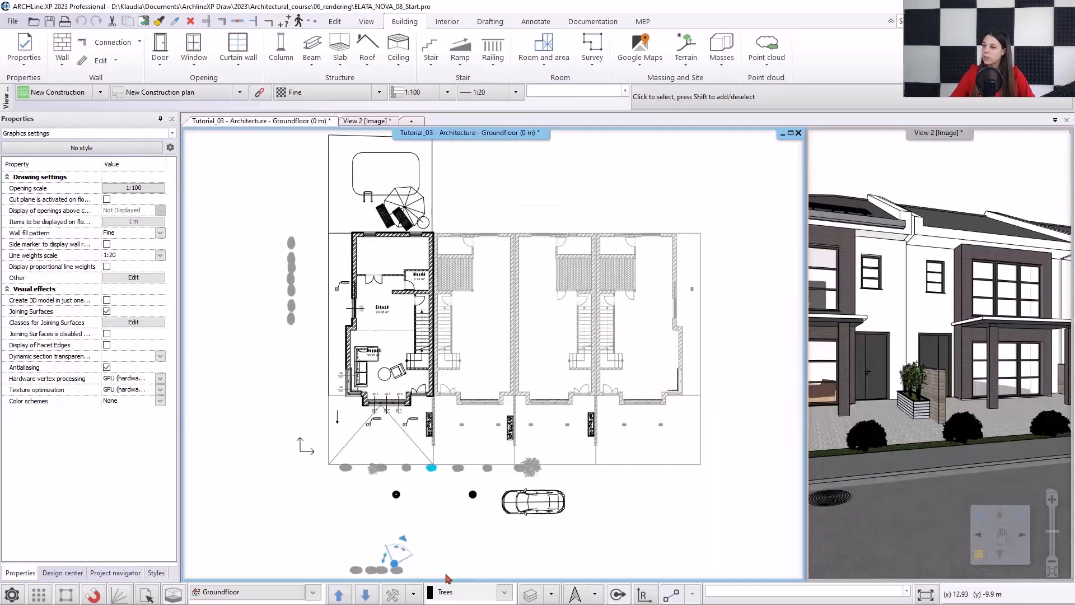
click(552, 594)
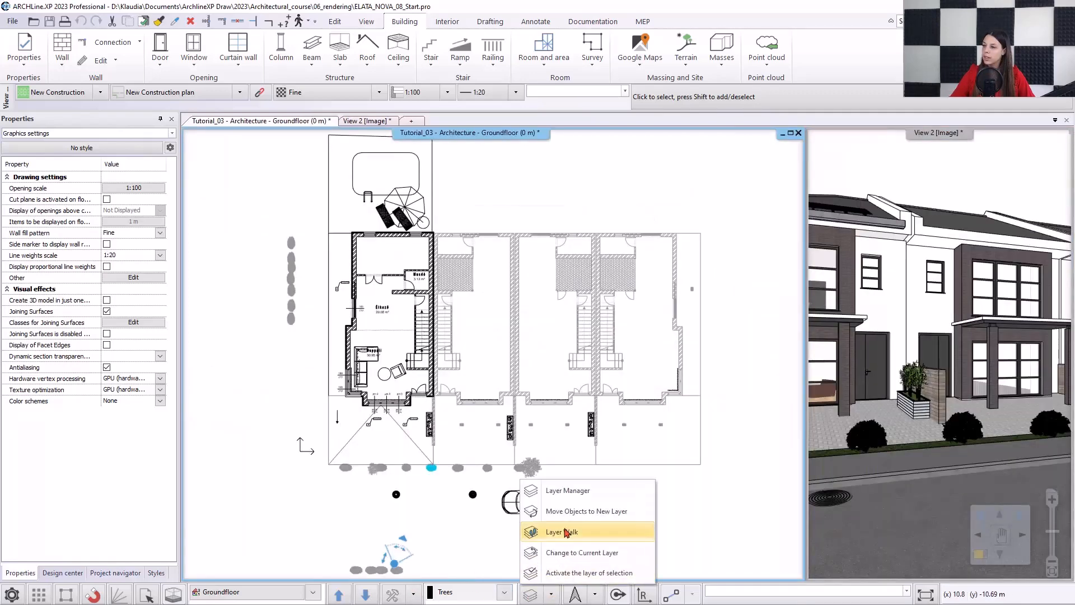
click(566, 532)
scroll(571, 392, up, 7)
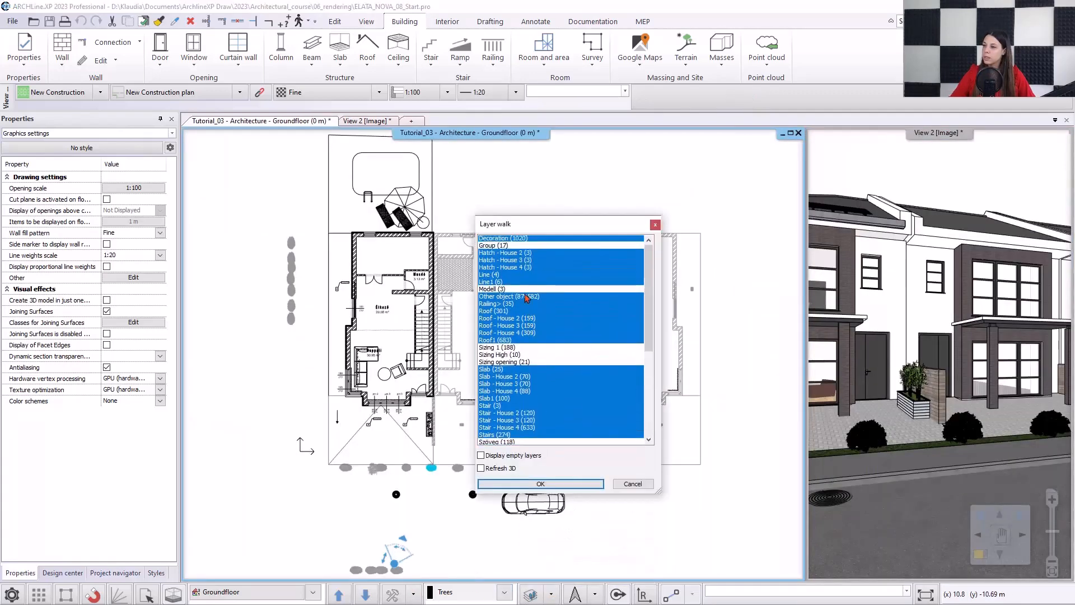
click(505, 292)
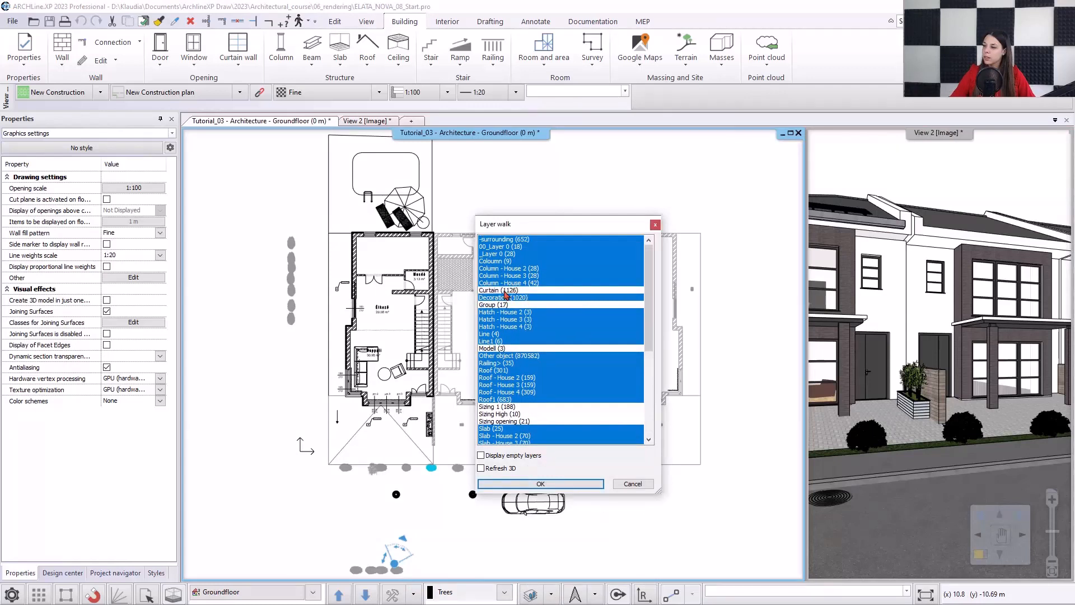
click(507, 298)
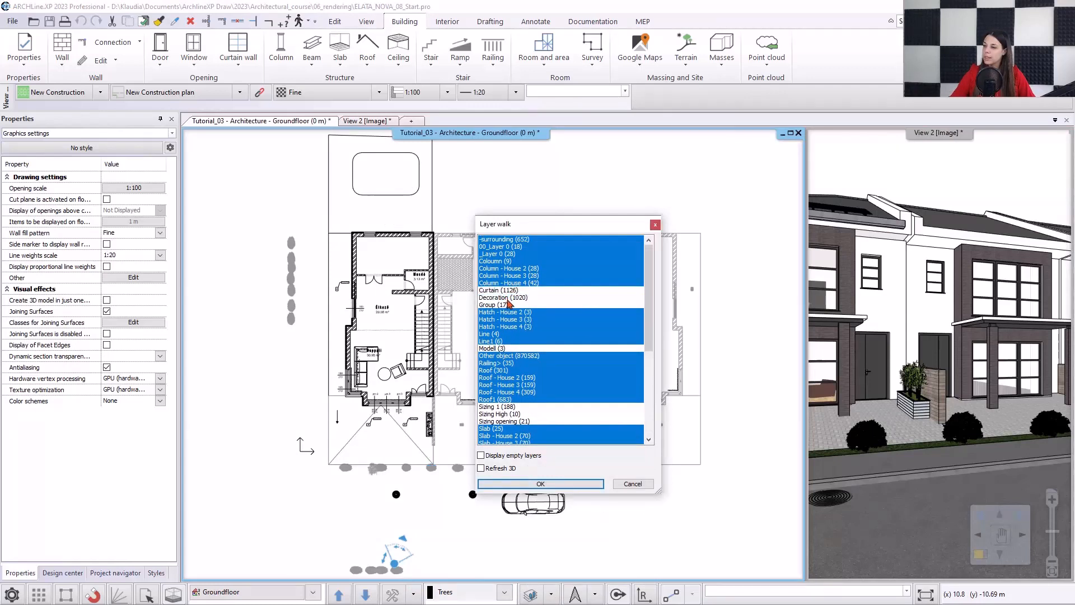
Step: Switch off the Other object and Trees layers in the layer list and apply the change with the 3D view refreshed
scroll(519, 389, down, 2)
scroll(520, 388, down, 4)
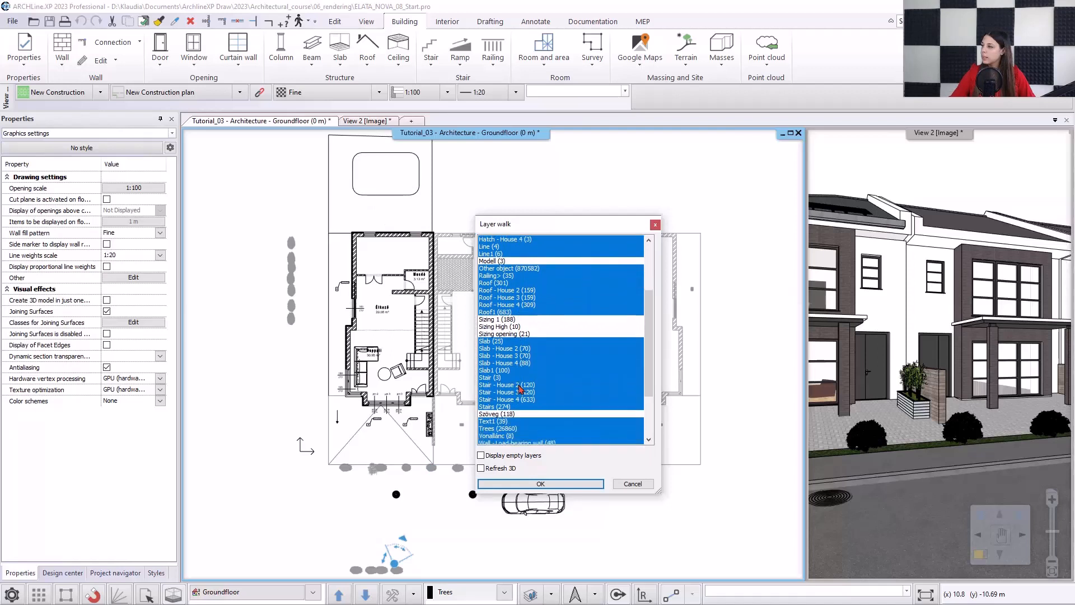
click(494, 407)
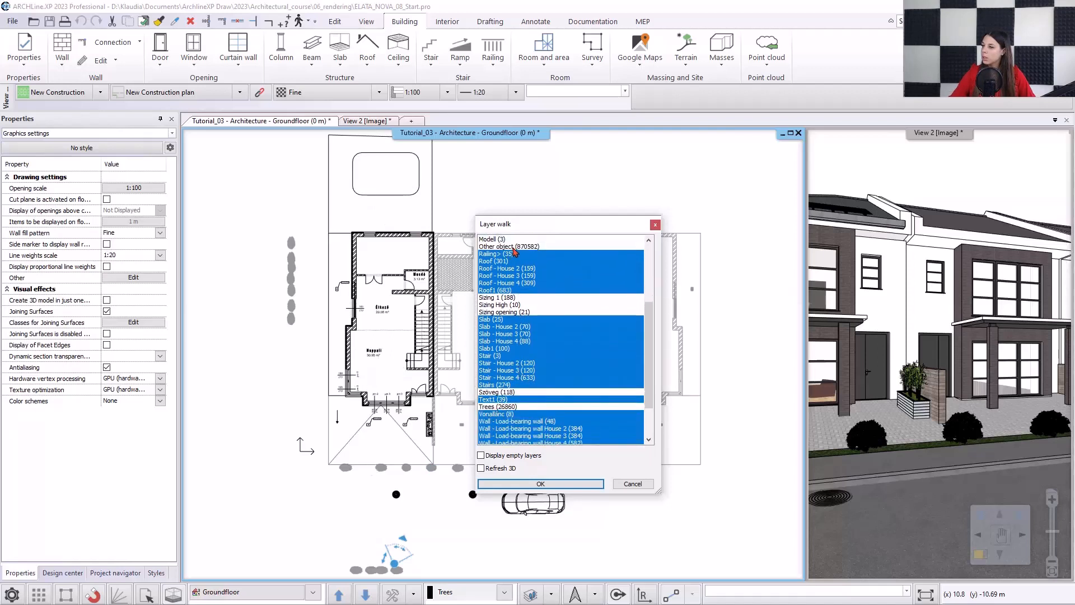
scroll(518, 408, down, 2)
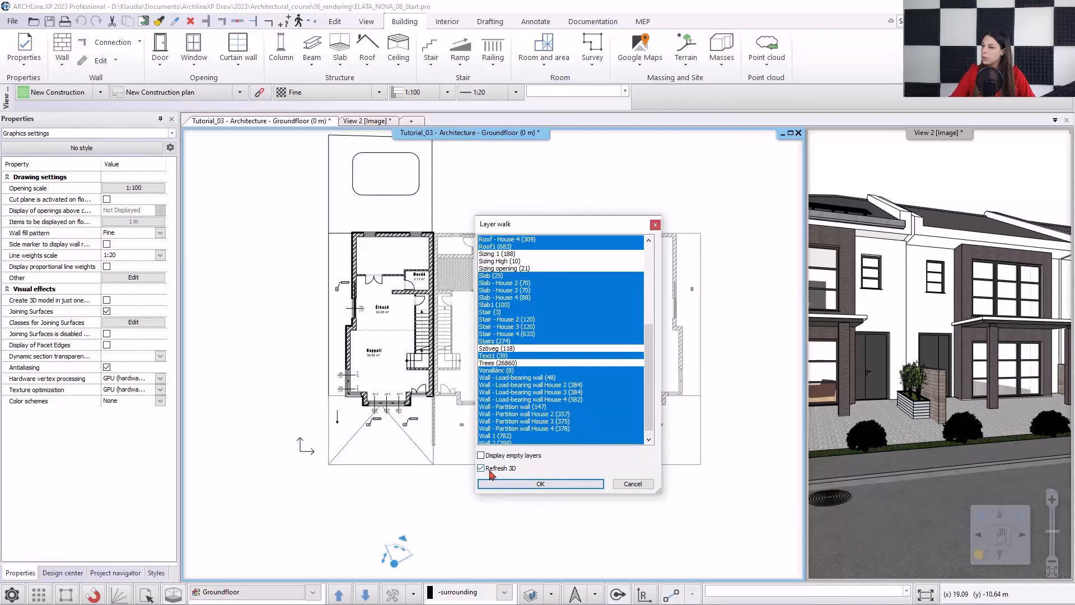
click(503, 486)
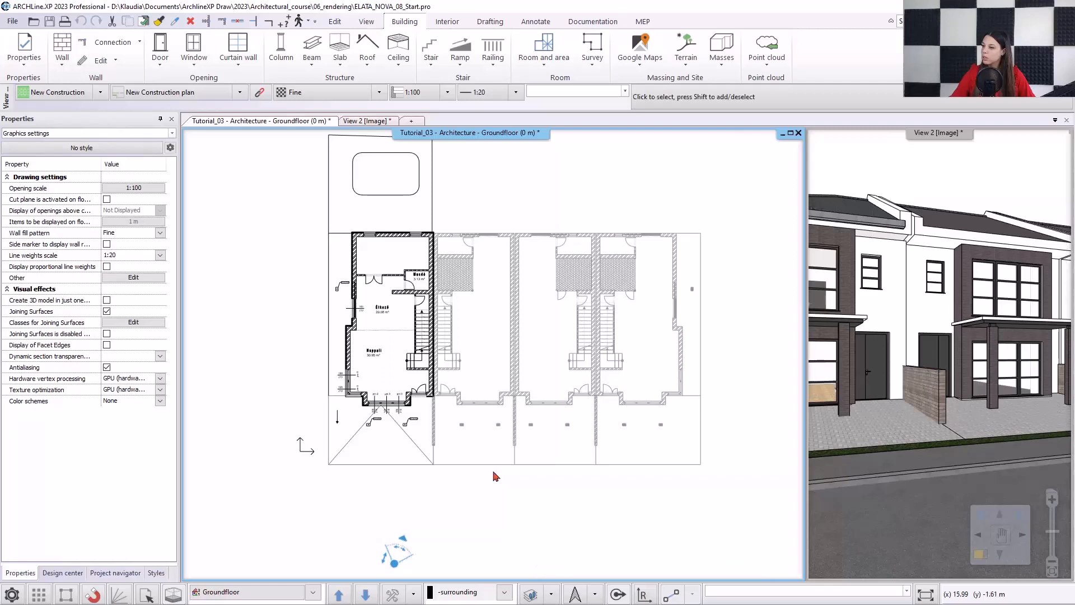
Step: Check the surface count of View 2 in the Build 3D model settings and leave without rebuilding
click(413, 593)
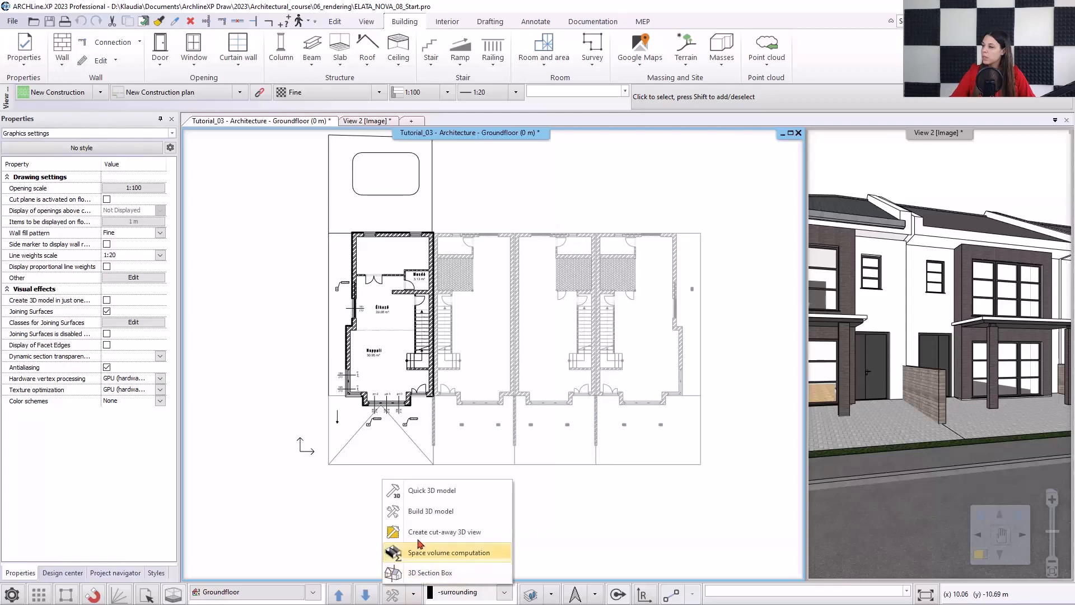
click(424, 512)
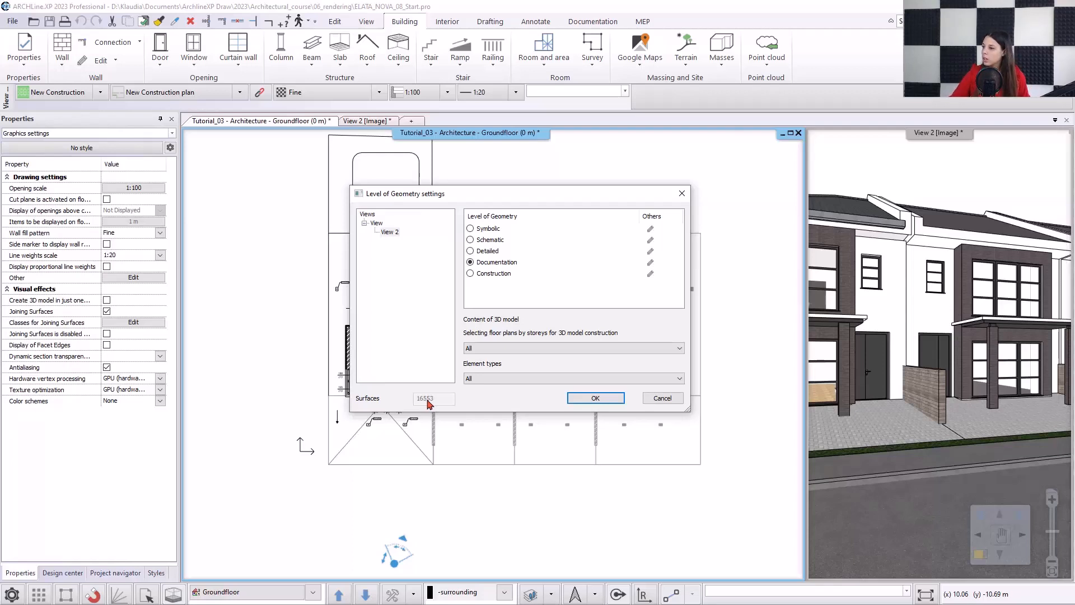
click(662, 399)
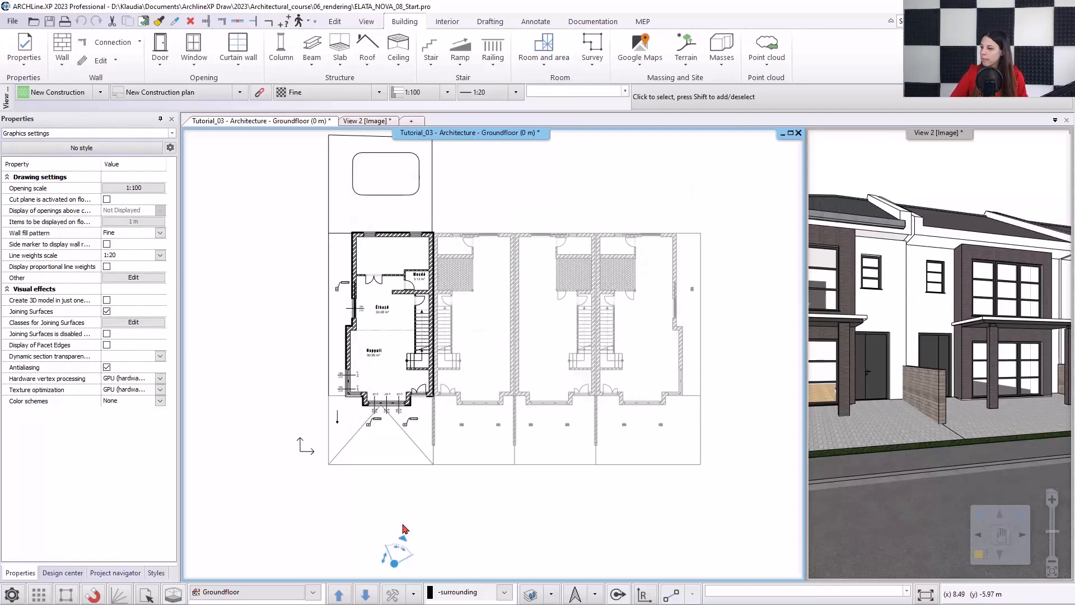
Step: Run dxdiag from Windows, examine the computer's processor and memory in the DirectX Diagnostic Tool, and close it
key(super)
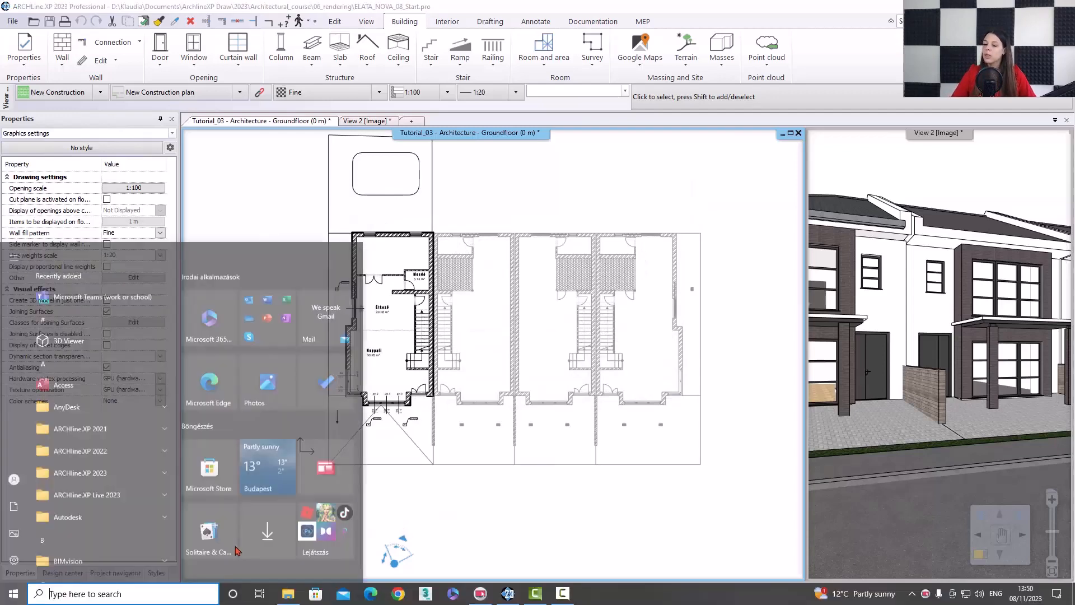
click(106, 593)
text(dxd)
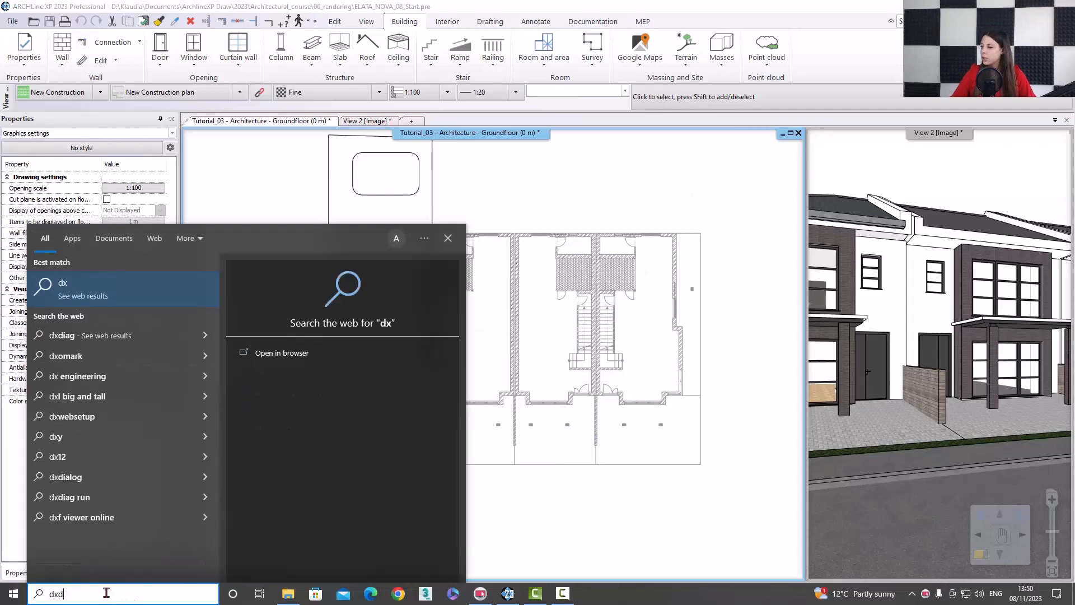
text(iag)
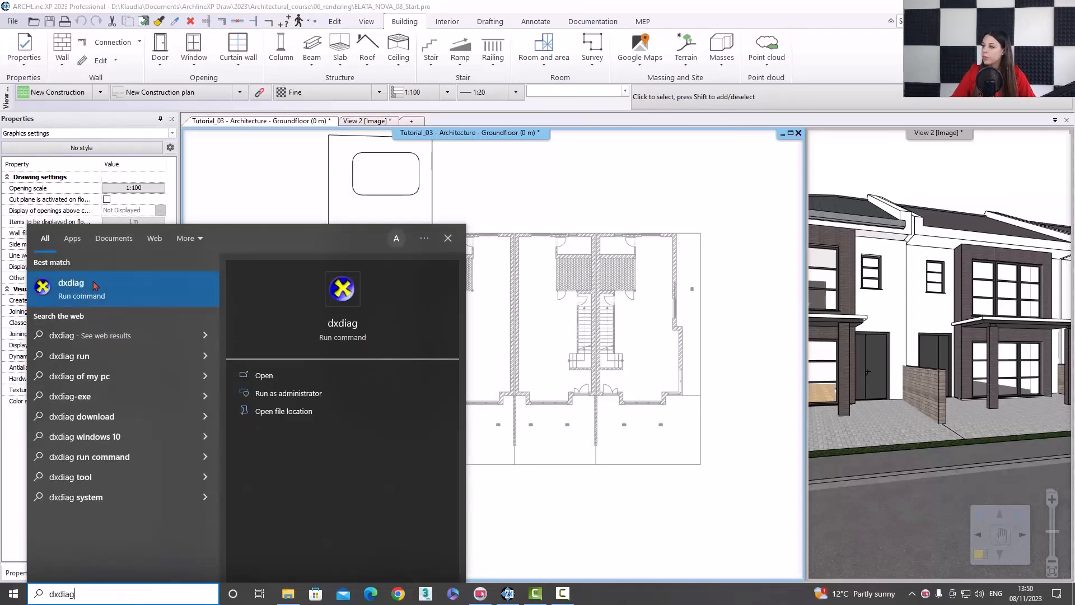
key(Return)
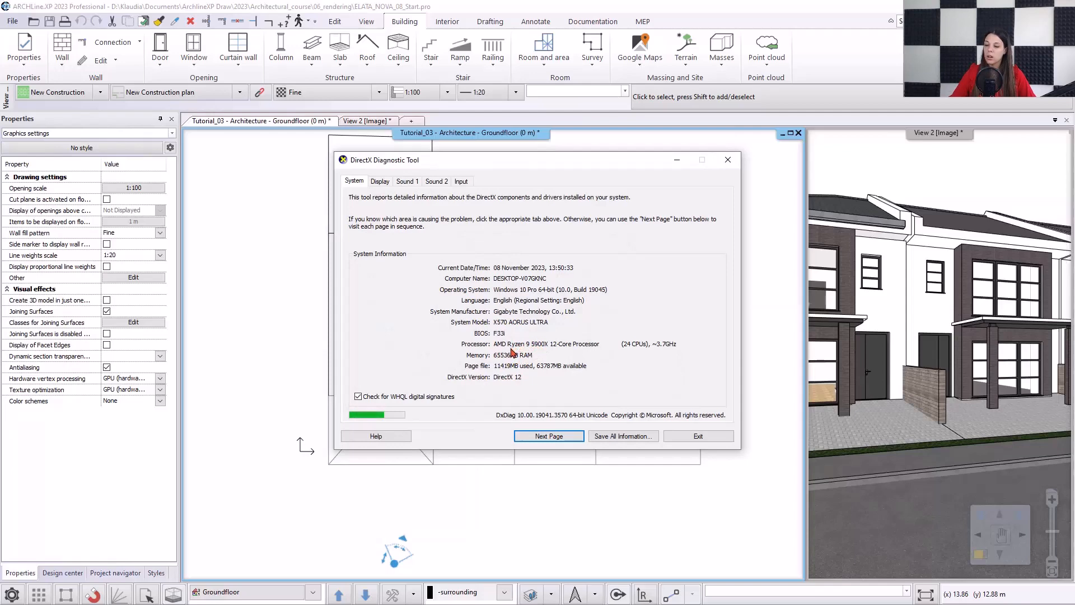
click(730, 162)
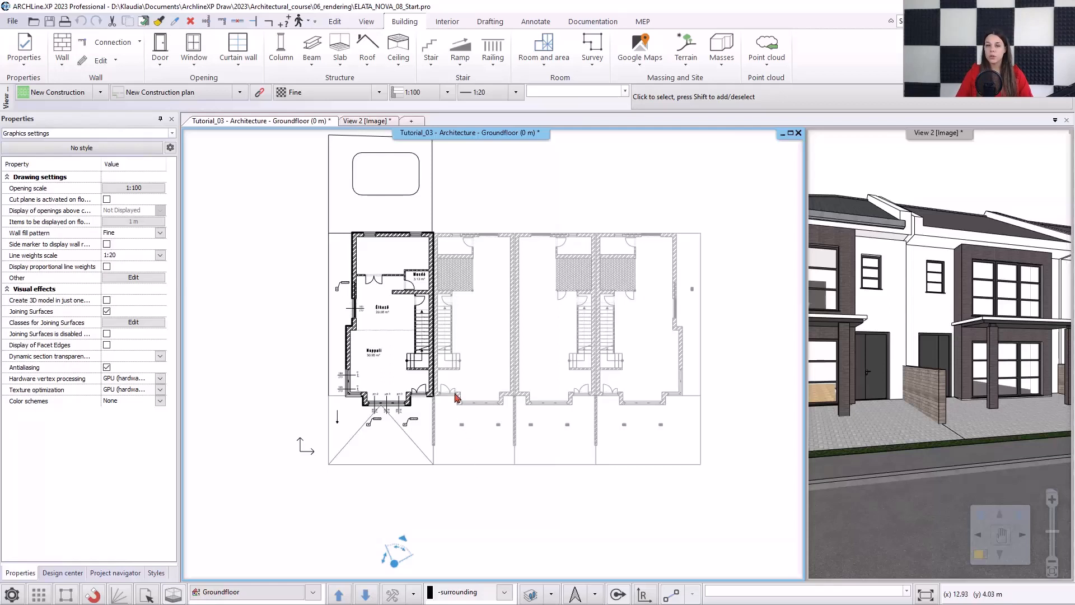
Step: Set the date in the sun position settings to 16 September
click(366, 23)
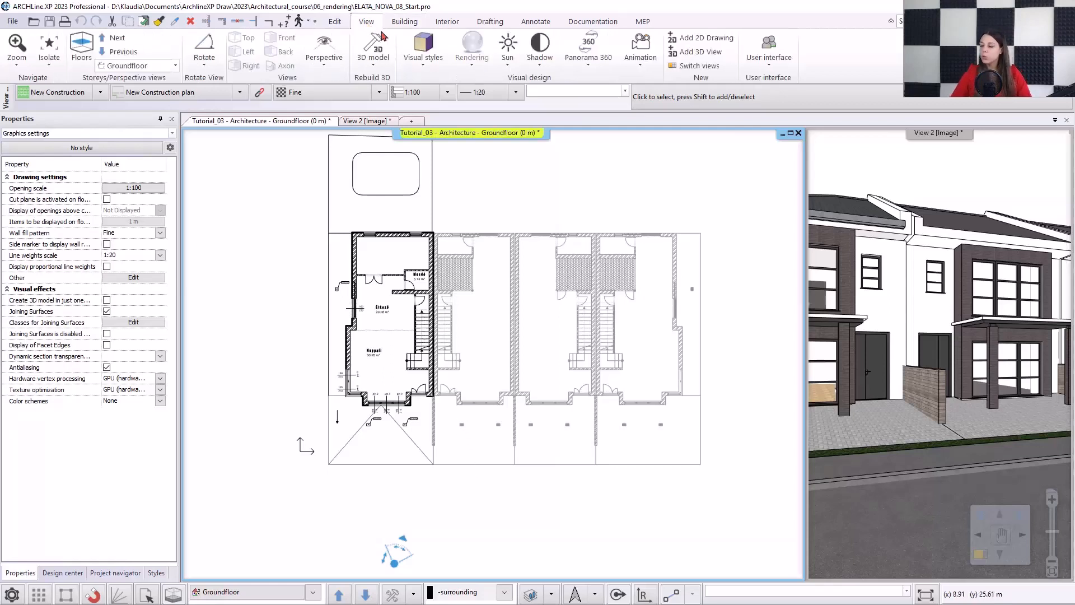
click(509, 69)
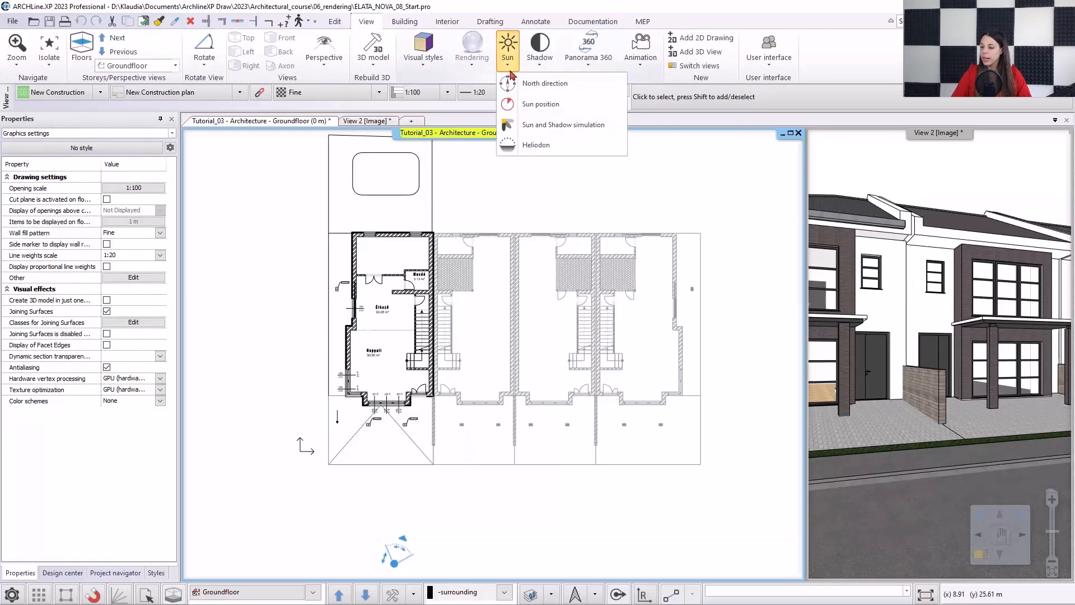
click(541, 104)
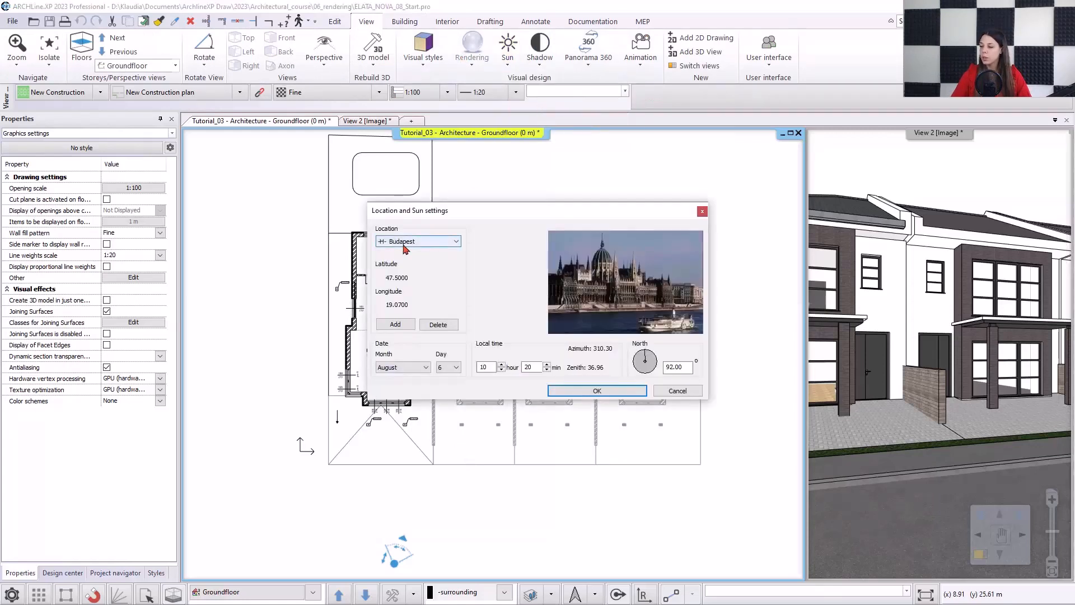
click(415, 370)
click(408, 439)
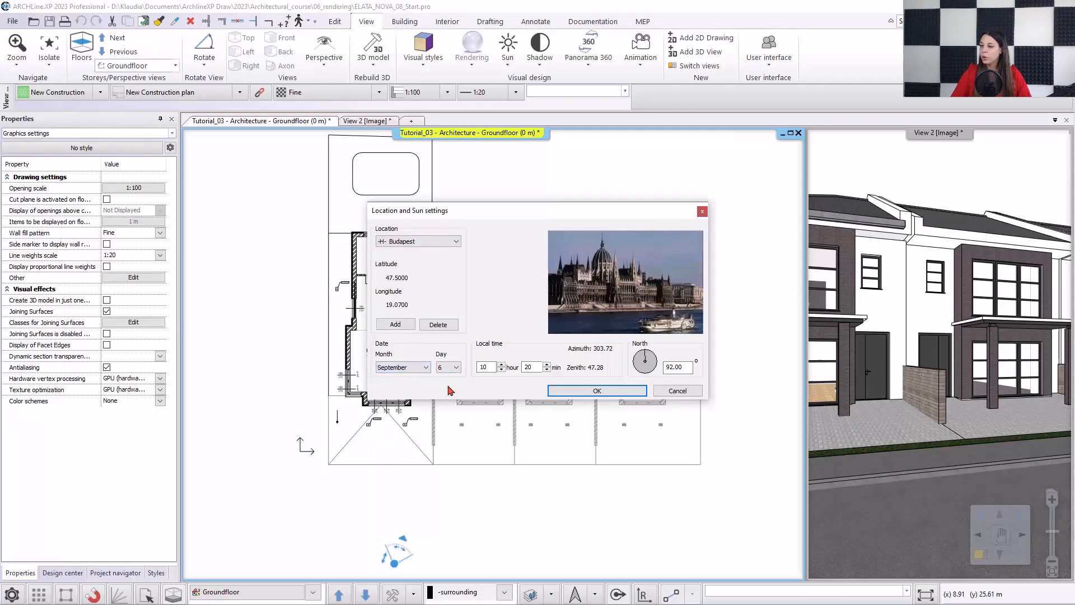
click(457, 367)
click(449, 487)
Step: Set the local time for the sun position to 12:00 and accept the location and sun settings
drag(489, 368, 460, 371)
text(12)
drag(536, 368, 510, 369)
text(00)
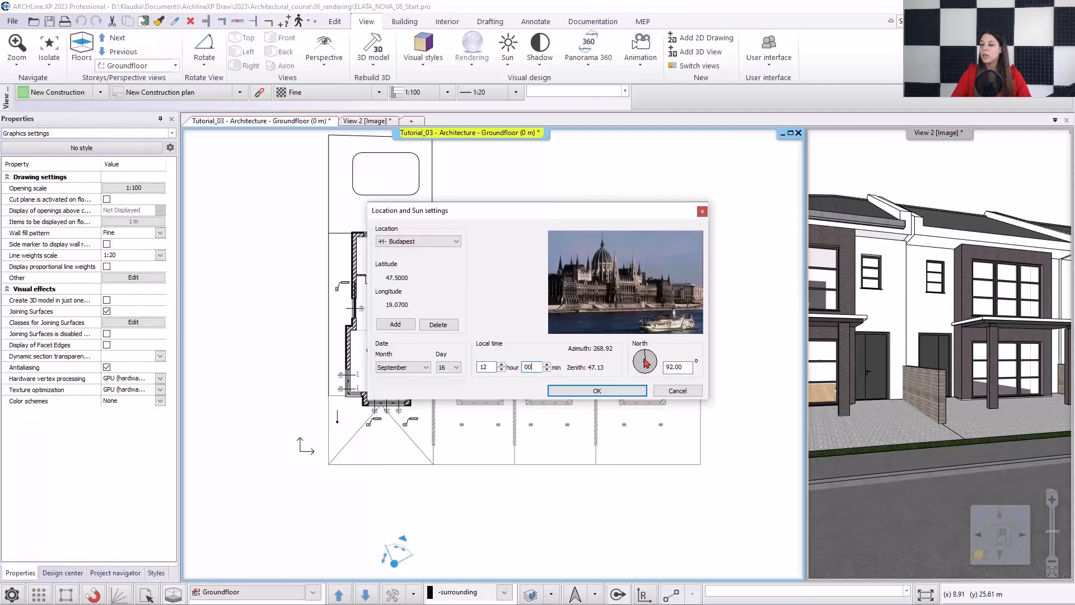
click(628, 391)
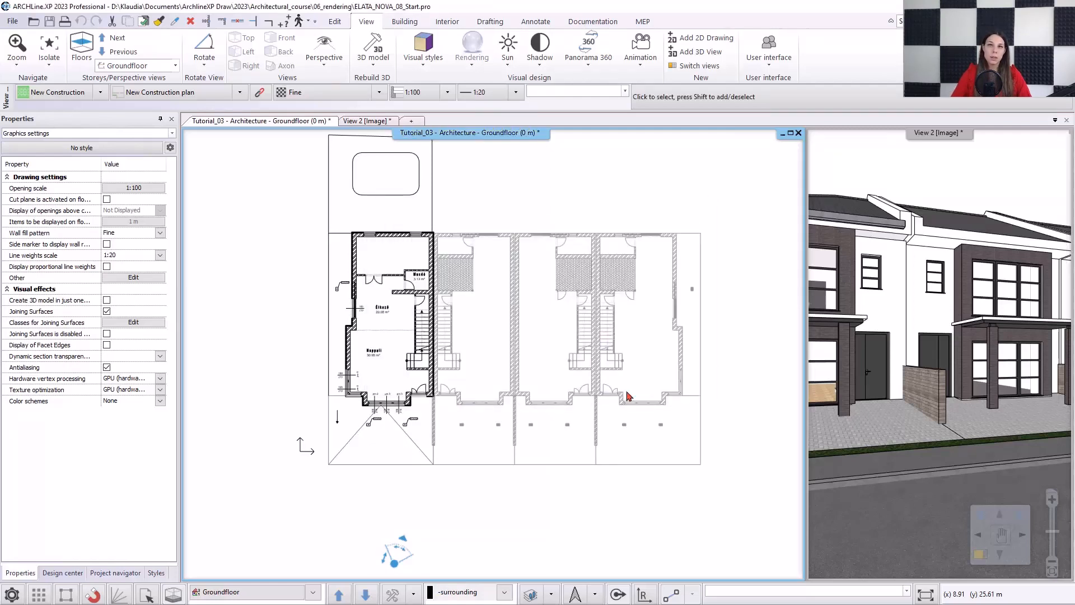
Step: Make View 2 the main view, preview its shadows, and switch shadows and lights off again
click(367, 121)
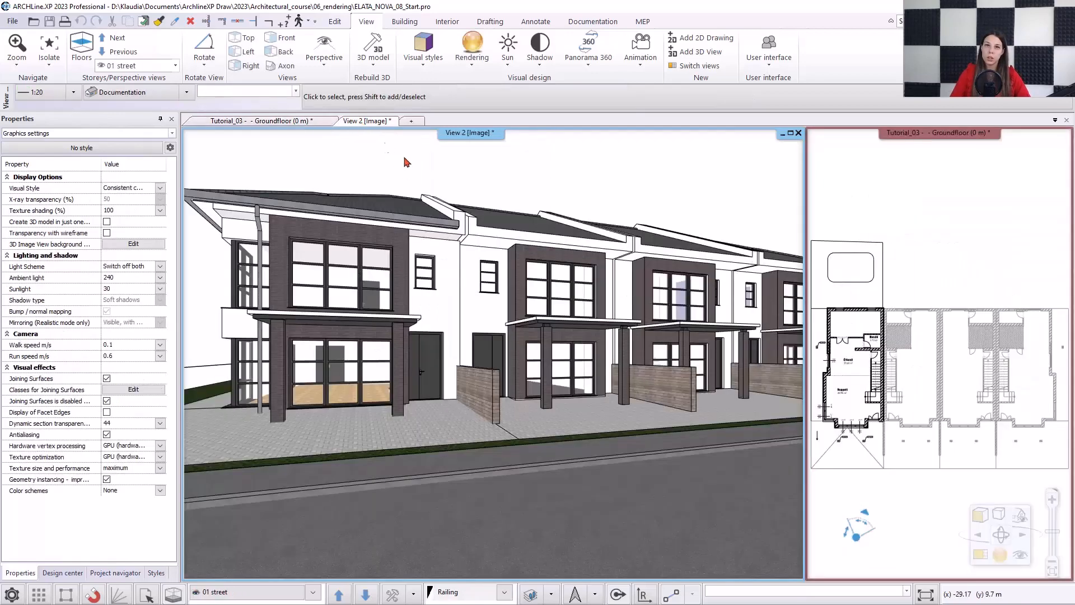
click(990, 518)
click(981, 543)
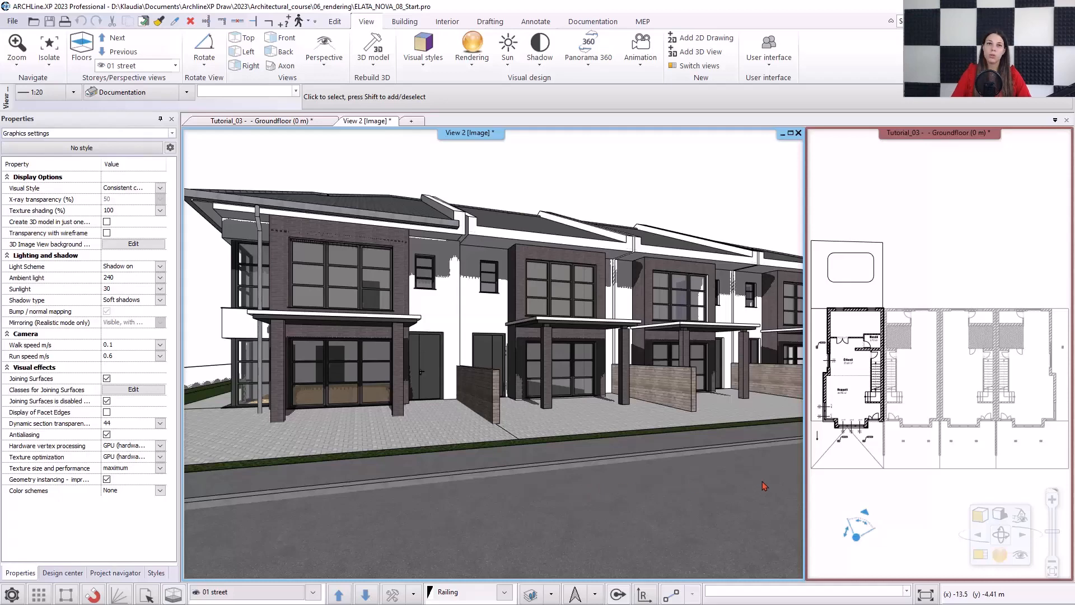
click(999, 514)
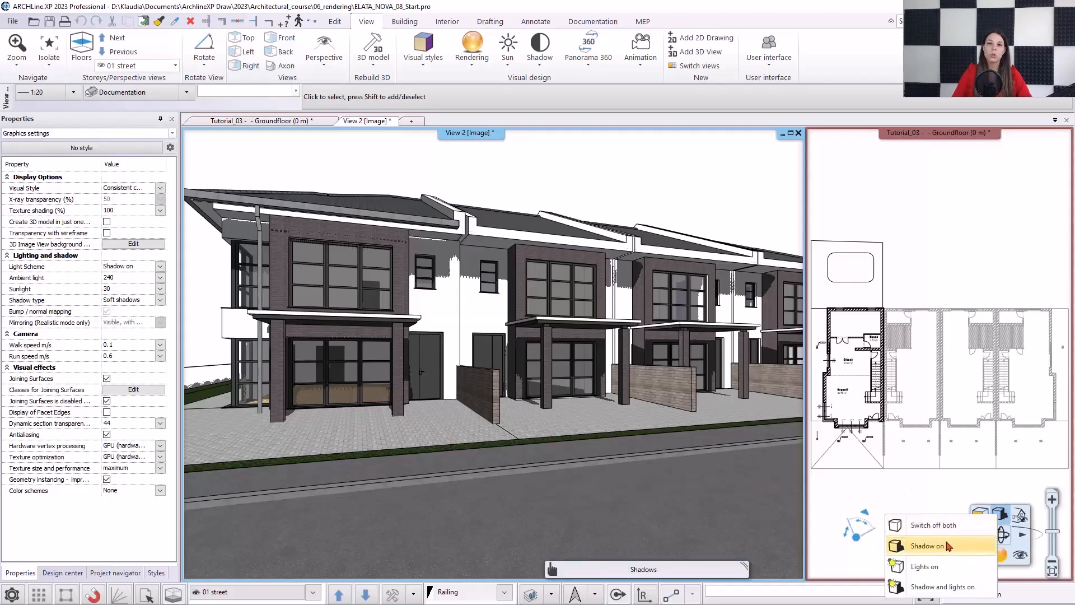
click(933, 526)
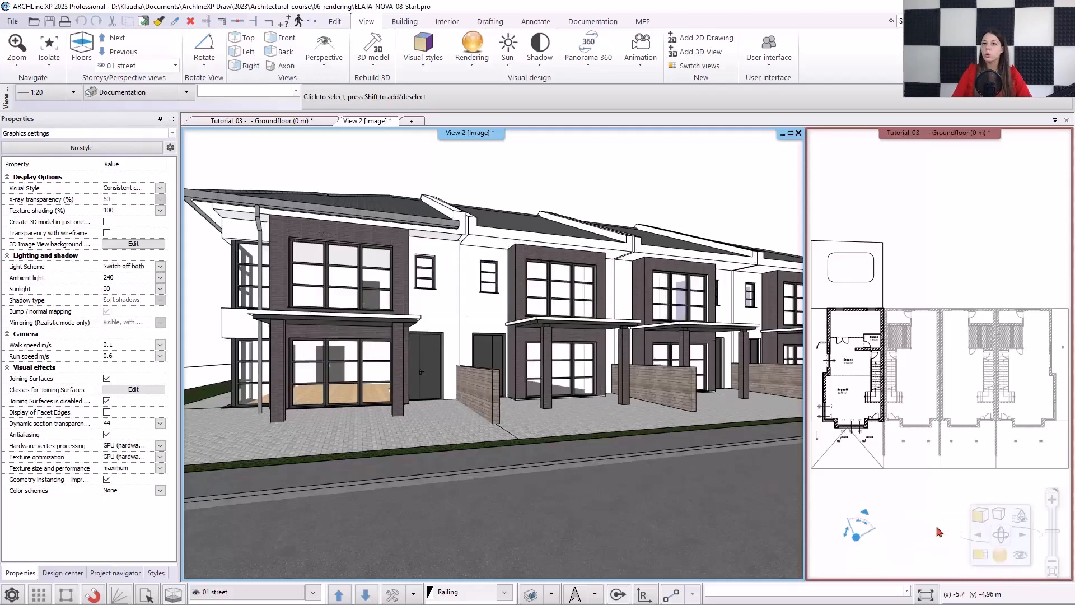
Step: Open the integrated rendering settings with real-time preview for the 01 street view and set the resolution to 854x480 (Widescreen 16:9)
click(1000, 560)
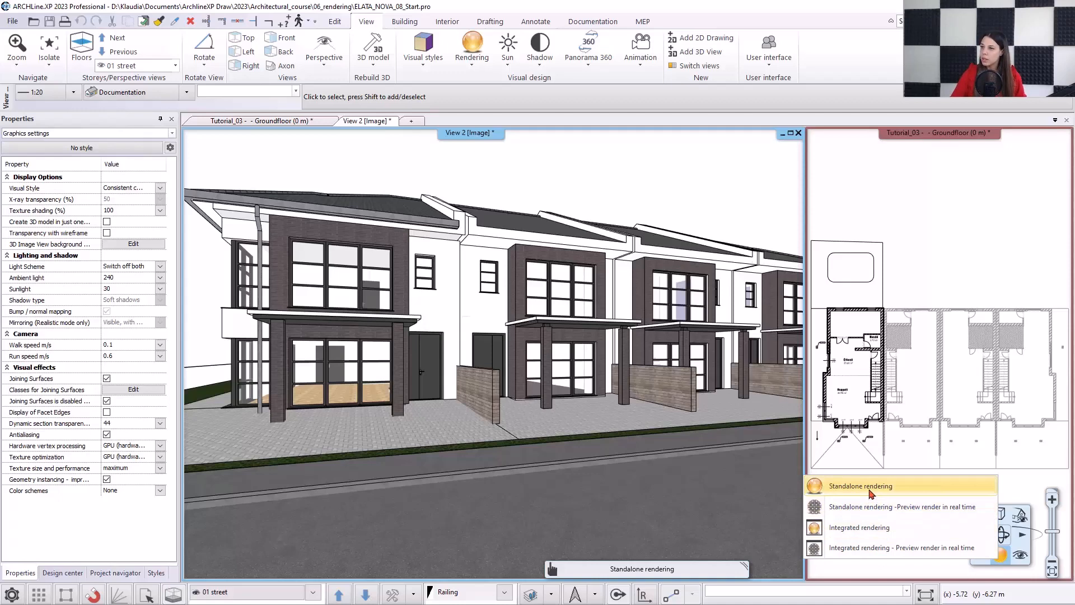
click(884, 551)
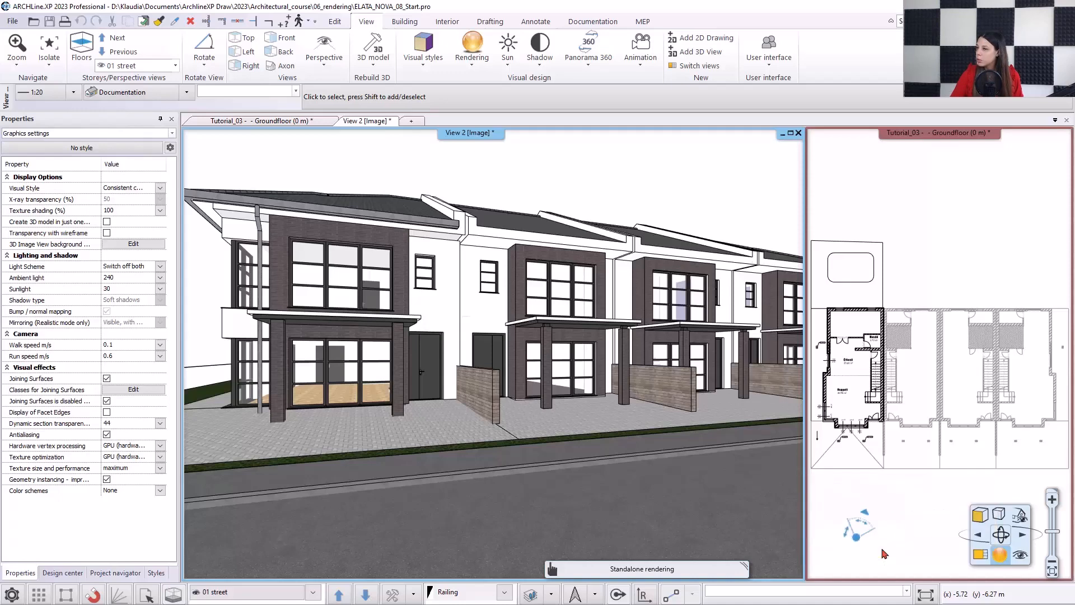
click(657, 385)
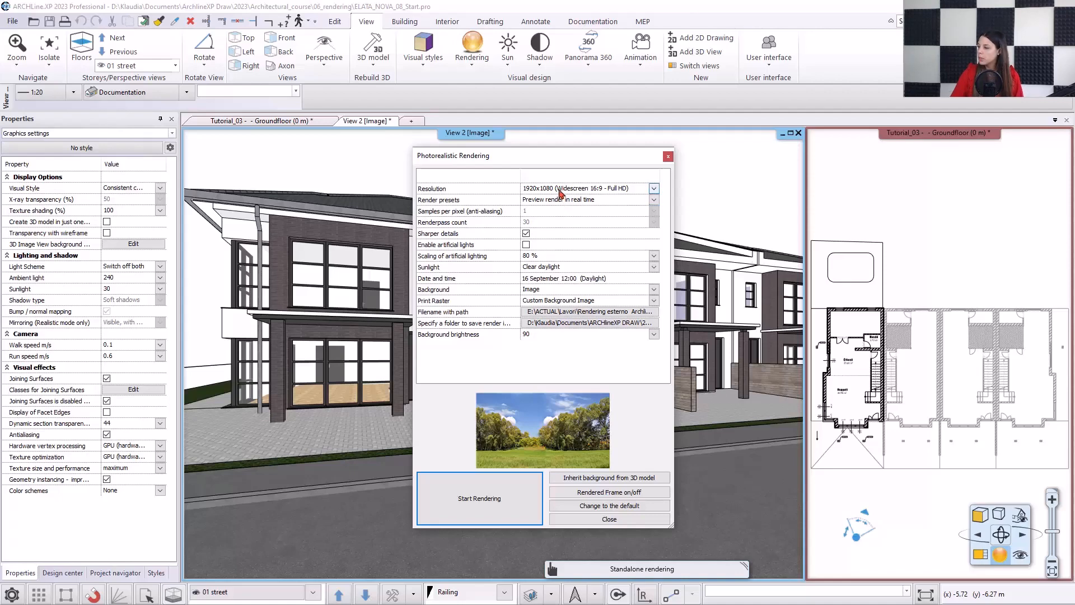
click(561, 193)
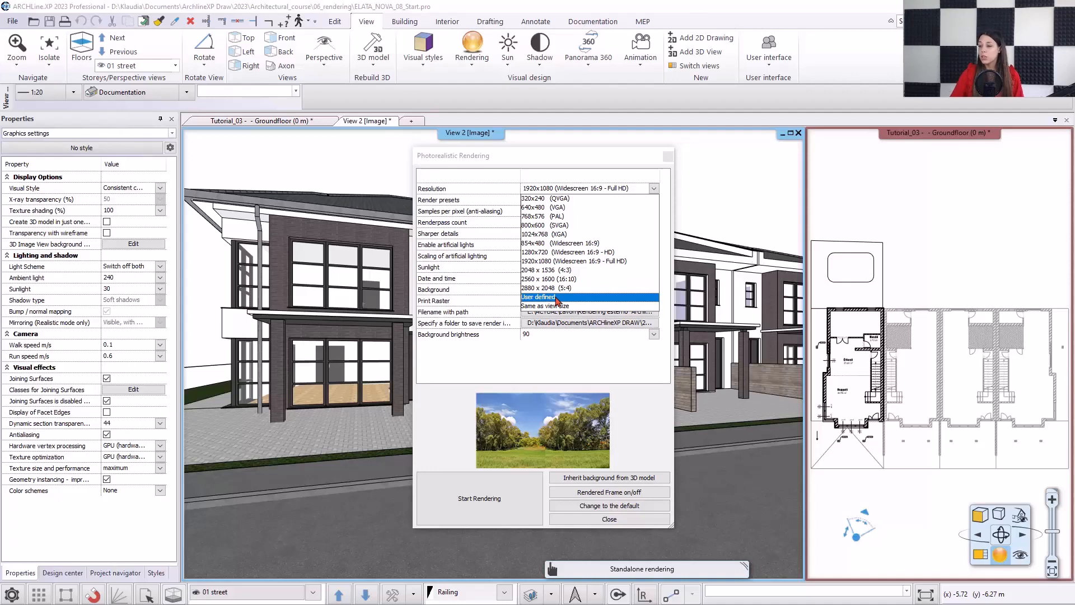
click(567, 244)
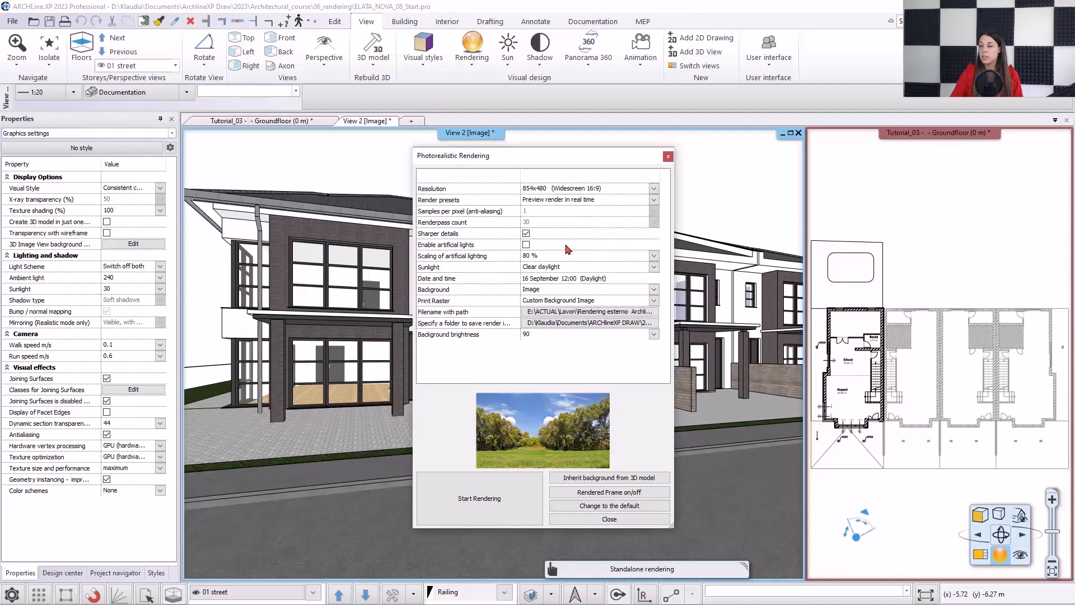
Step: Examine the samples per pixel and renderpass options under the Qx - Custom settings preset and return to Preview render in real time
click(568, 202)
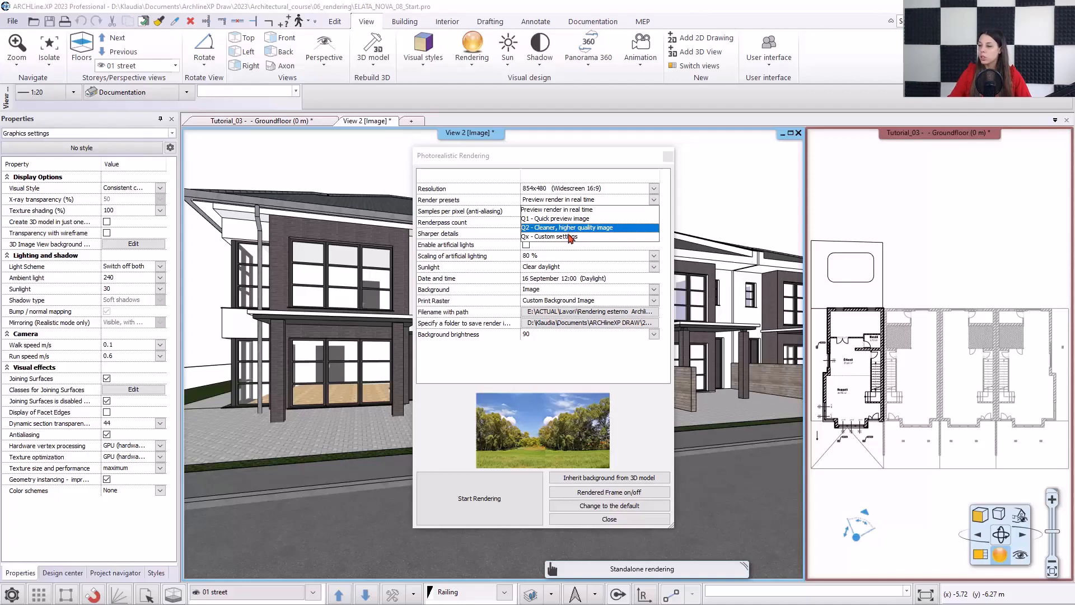
click(571, 237)
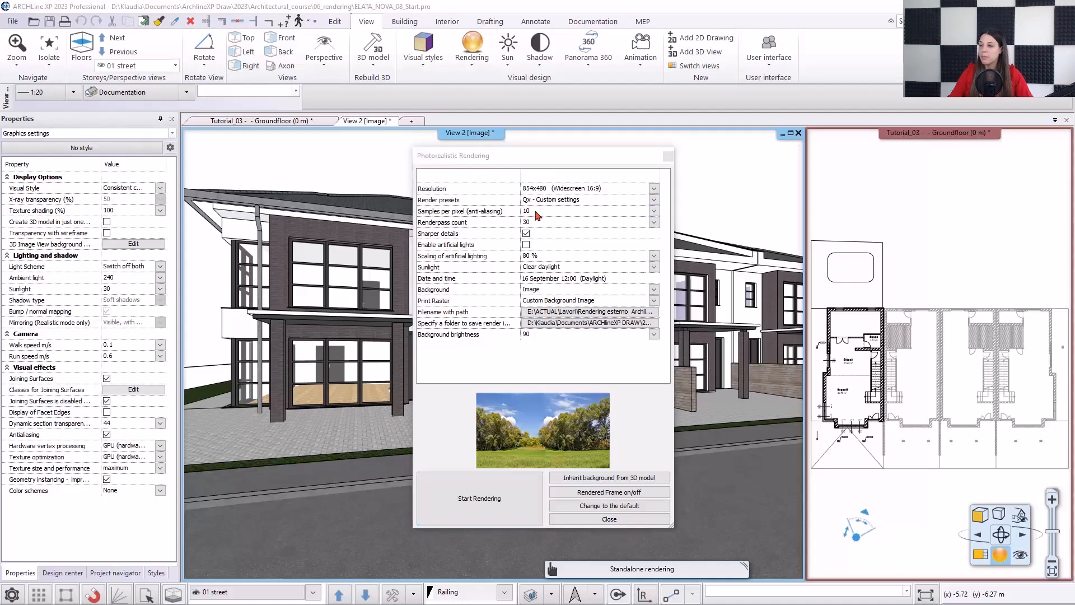
click(538, 212)
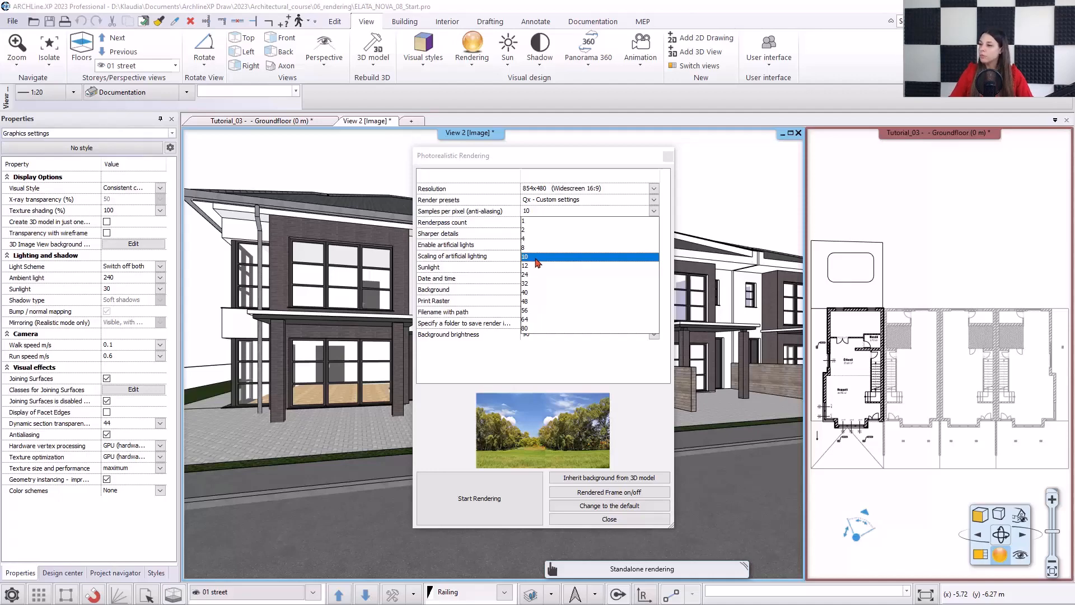
click(485, 226)
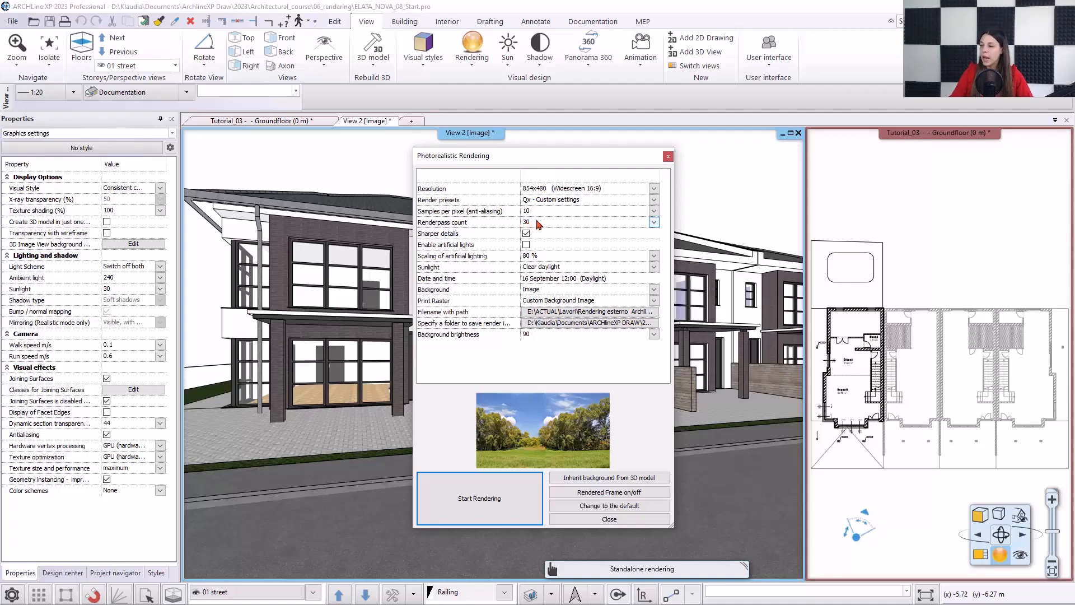
click(538, 224)
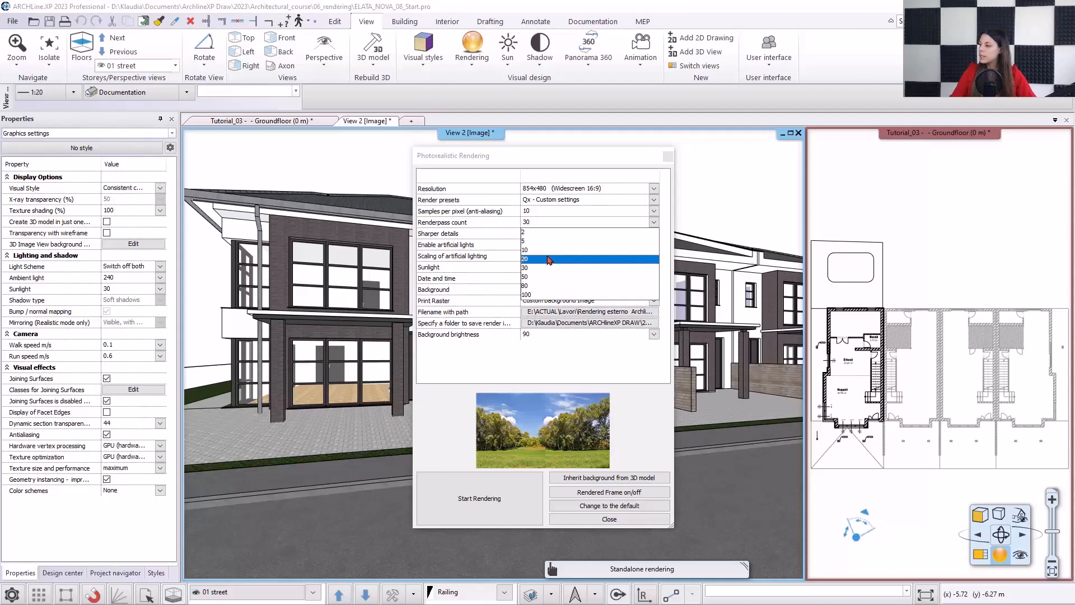
click(473, 230)
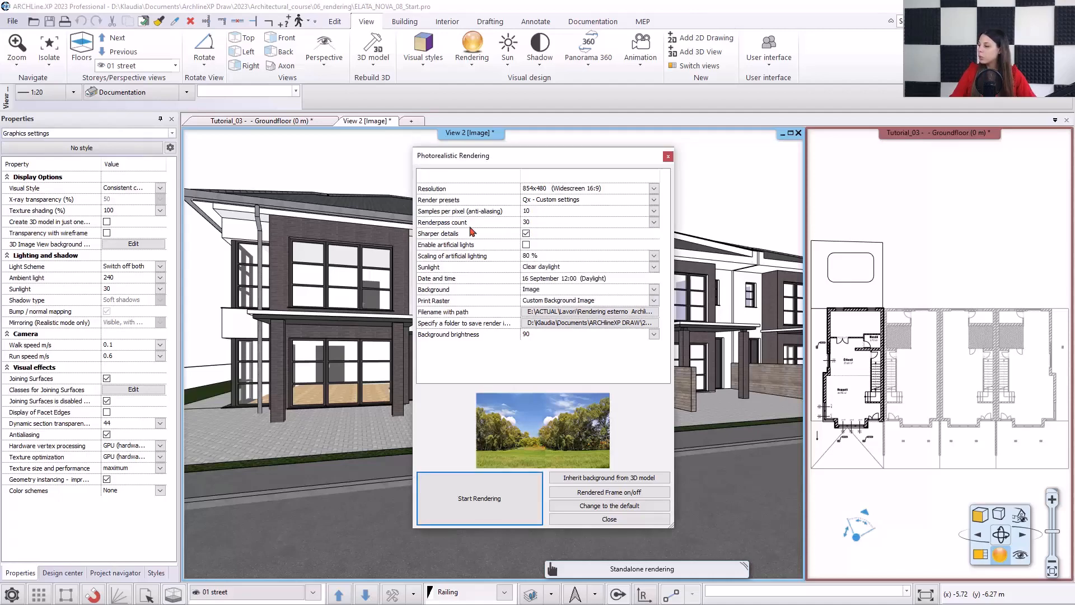
click(556, 199)
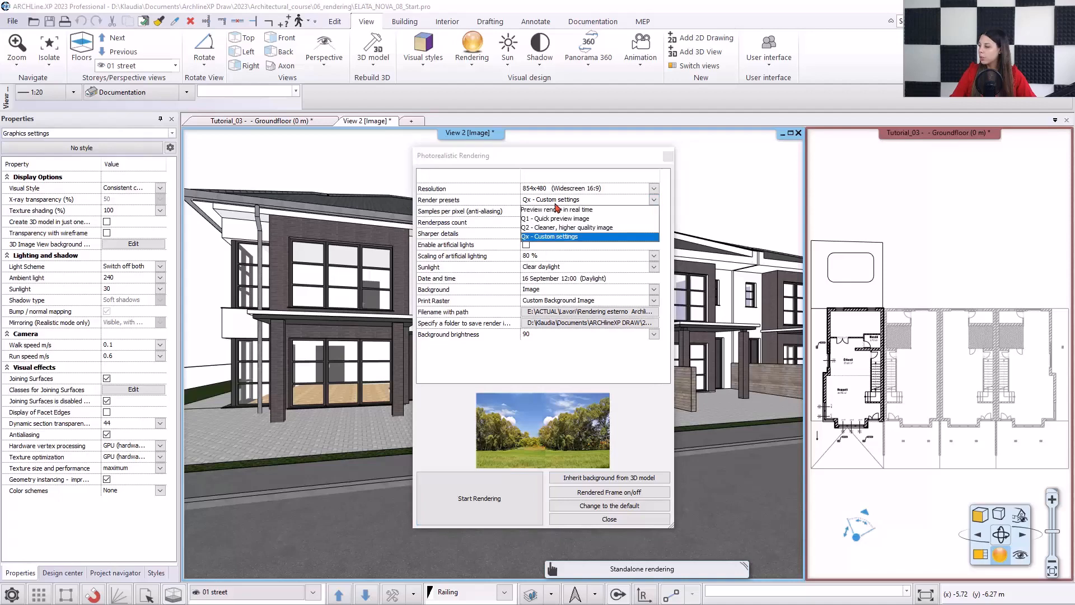
click(548, 207)
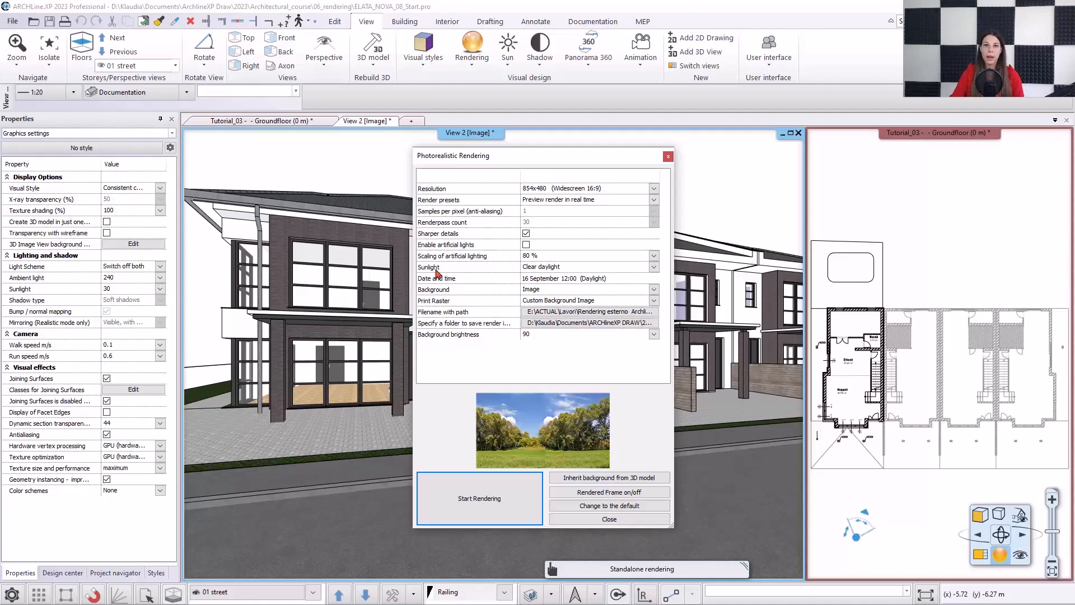
Step: Set the render's sunlight to Clear daylight and its background type to Image
click(654, 267)
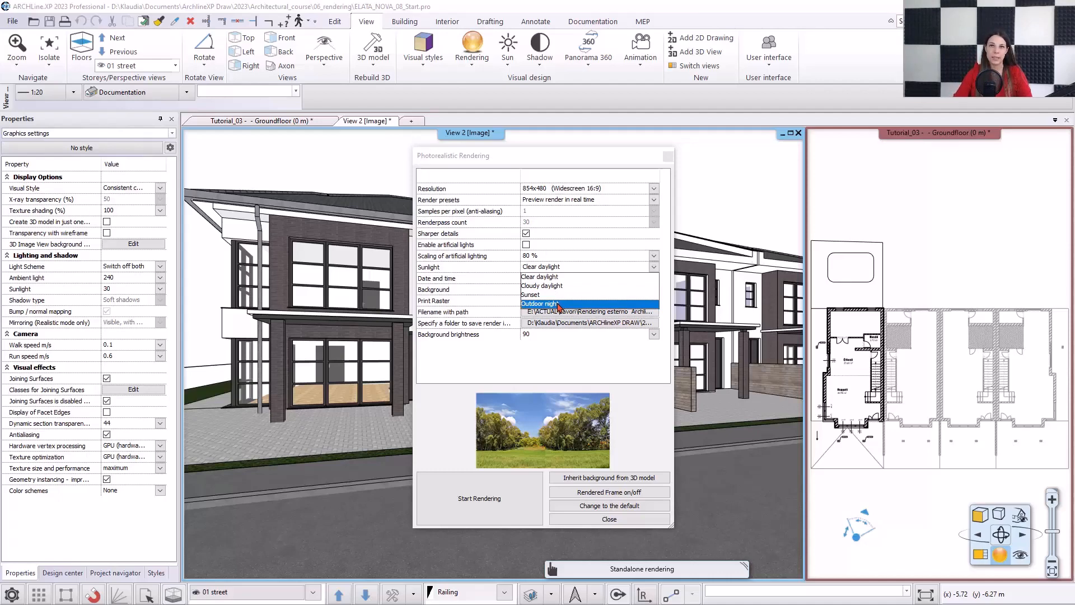
click(551, 277)
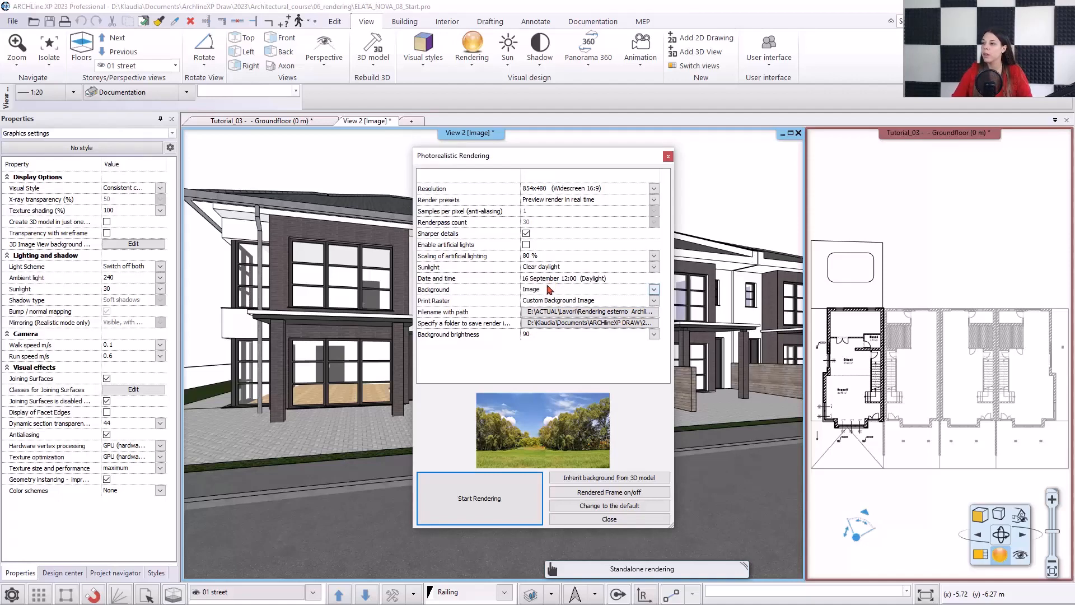
click(551, 289)
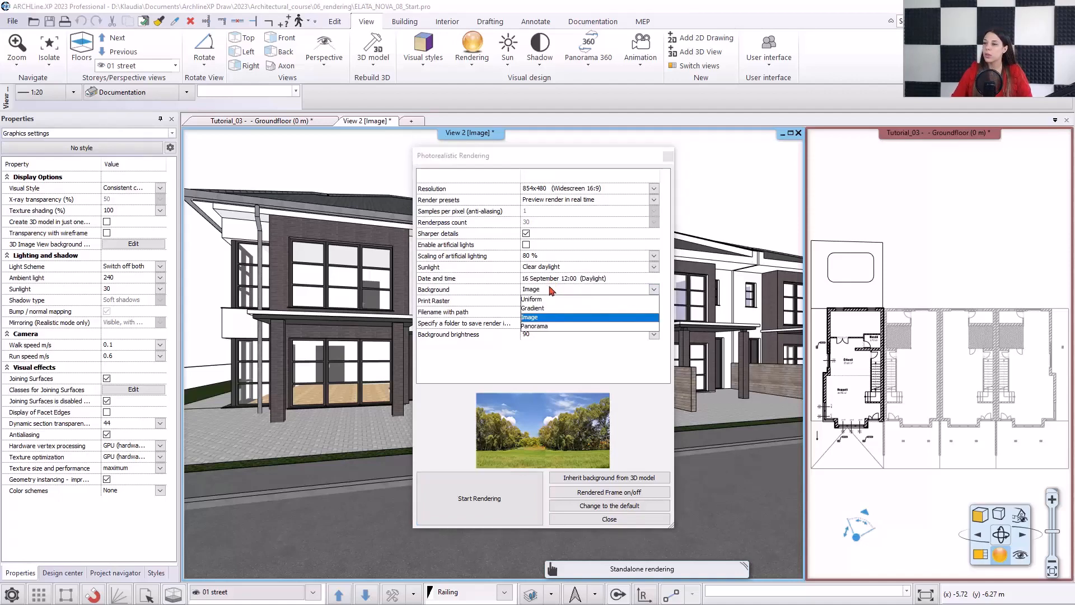
click(536, 318)
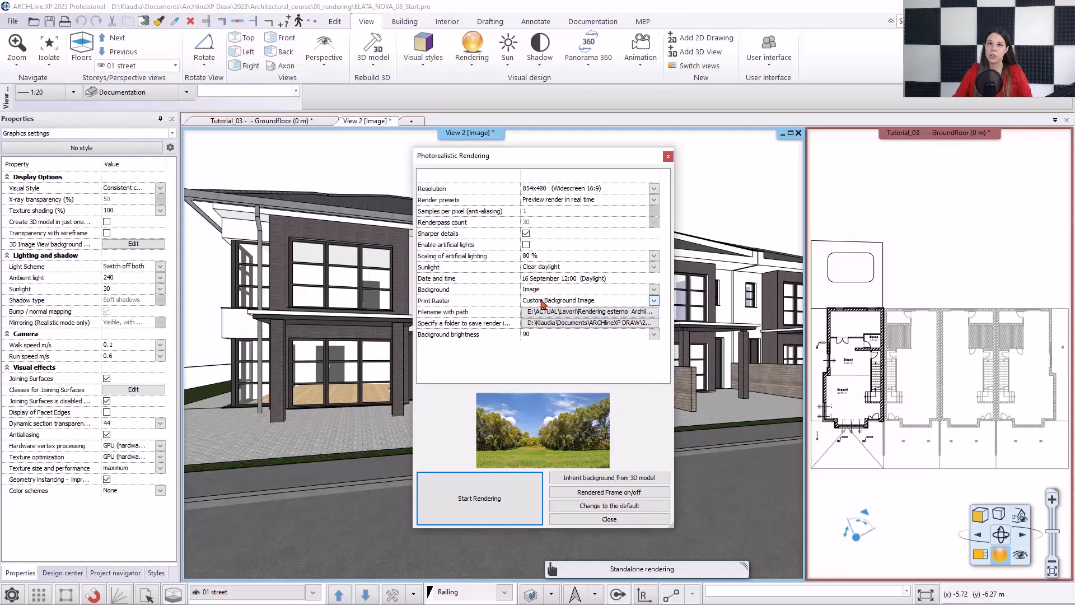
Step: Choose Custom Background Image as the print raster and load country_landscape_FHD.jpg from the 06_rendering folder
click(543, 301)
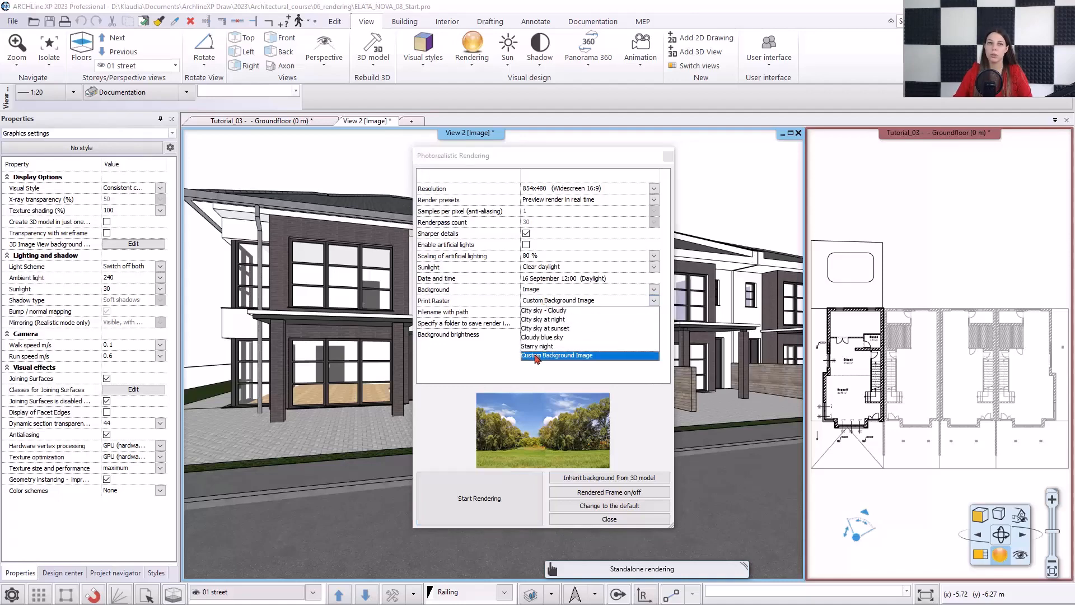
click(556, 357)
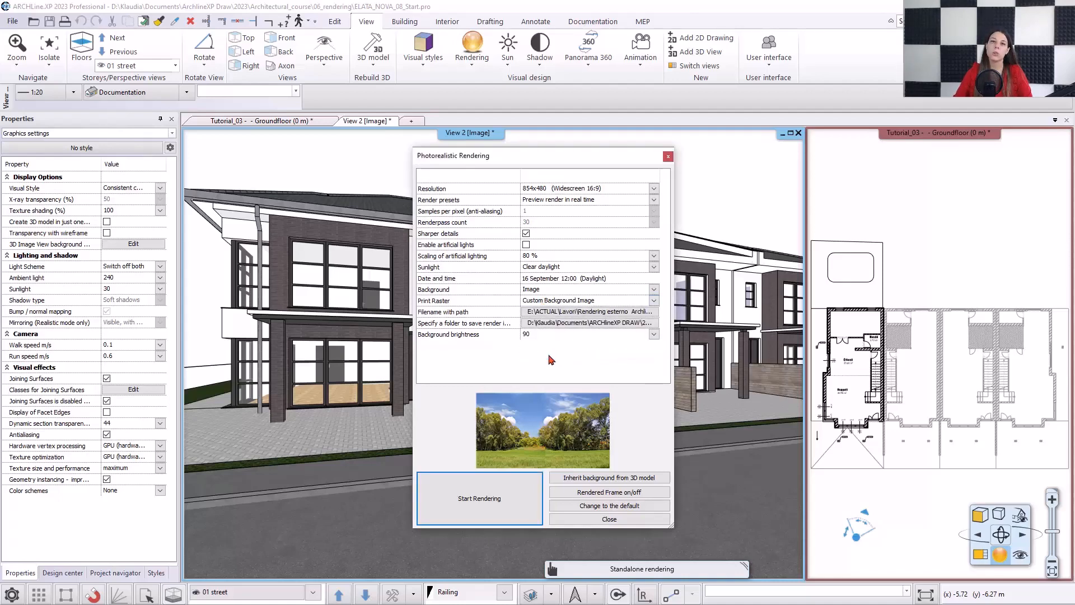
click(535, 315)
click(438, 297)
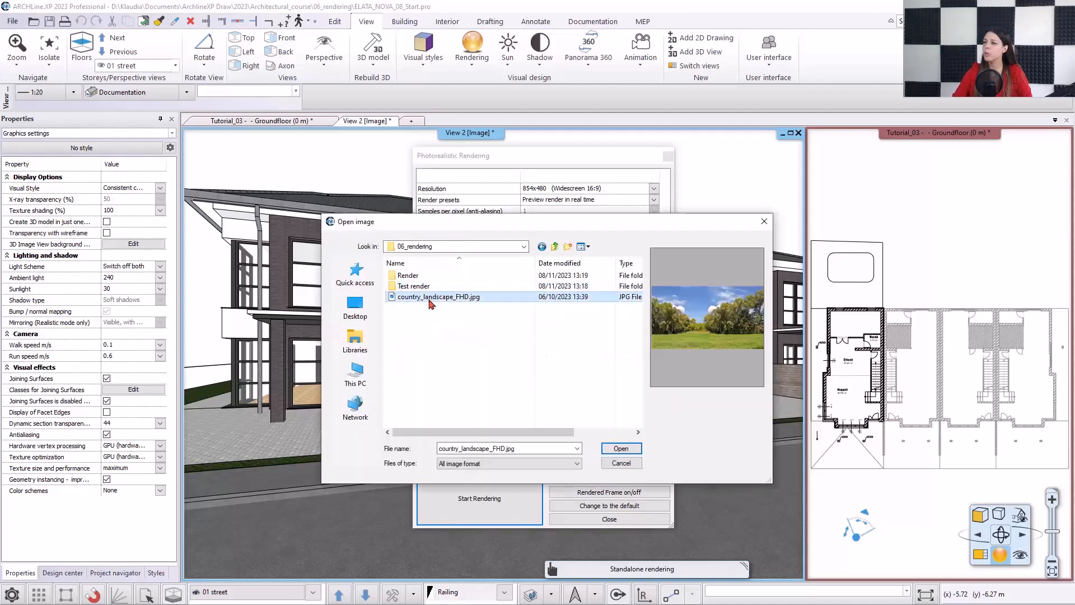
click(621, 451)
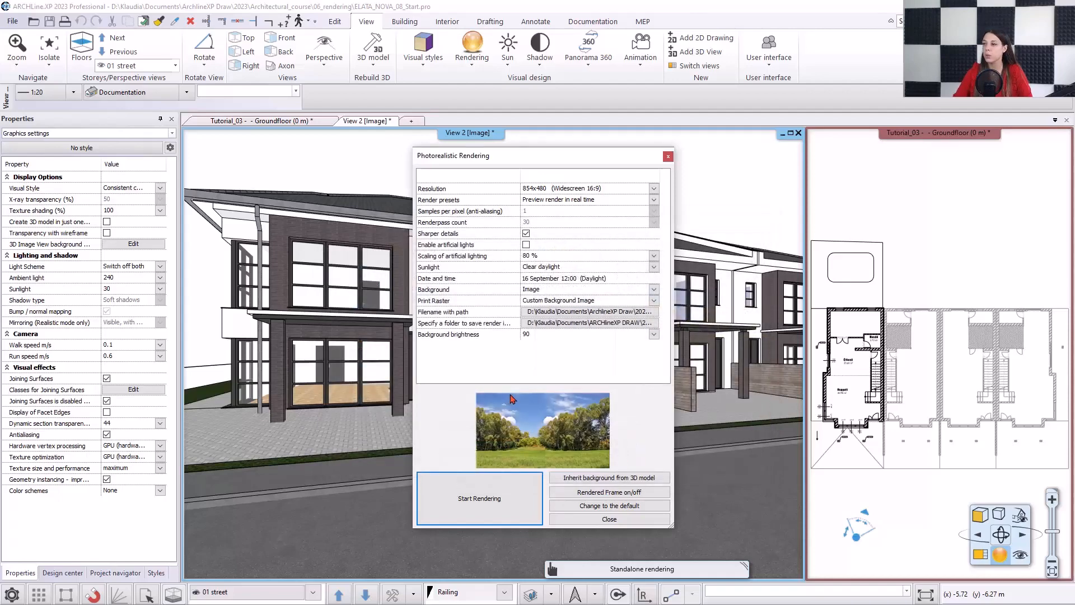
Step: Set 06_rendering as the folder for saved renders, keep the background brightness at 90 and close the rendering settings
click(558, 327)
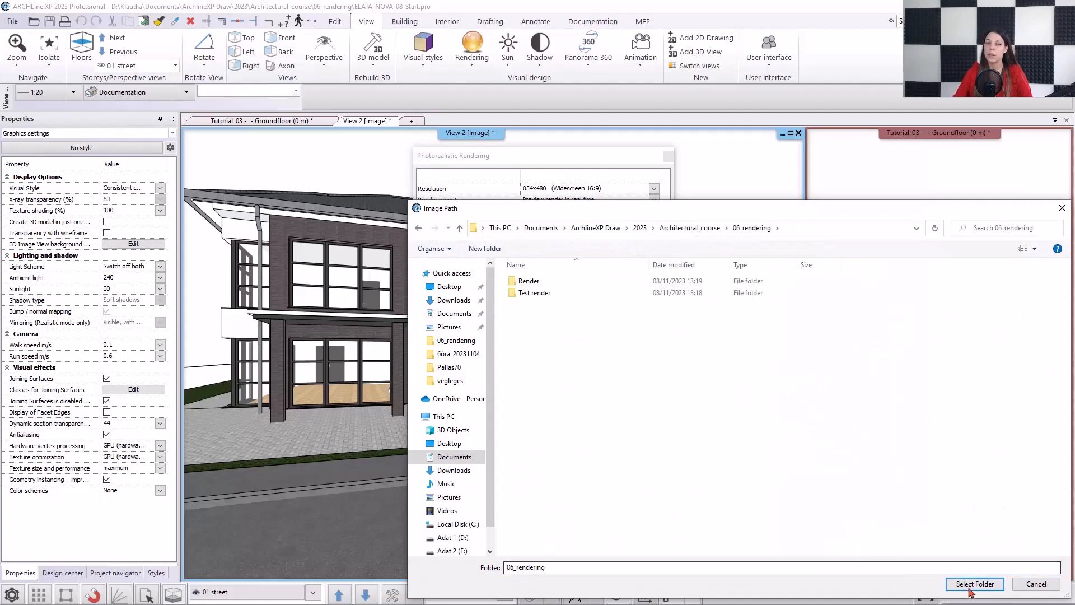
click(974, 583)
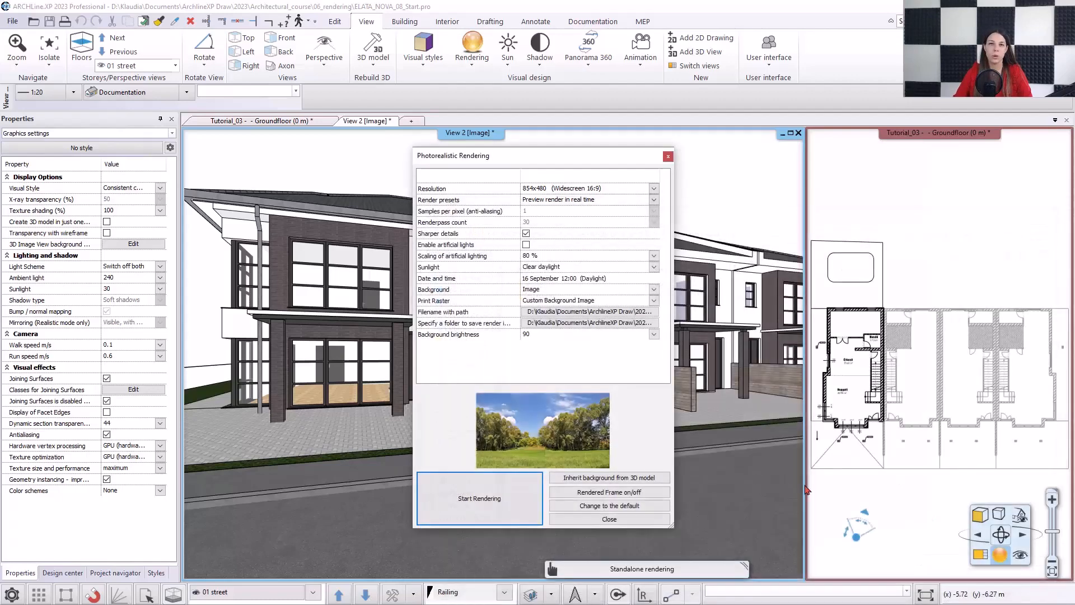
click(533, 334)
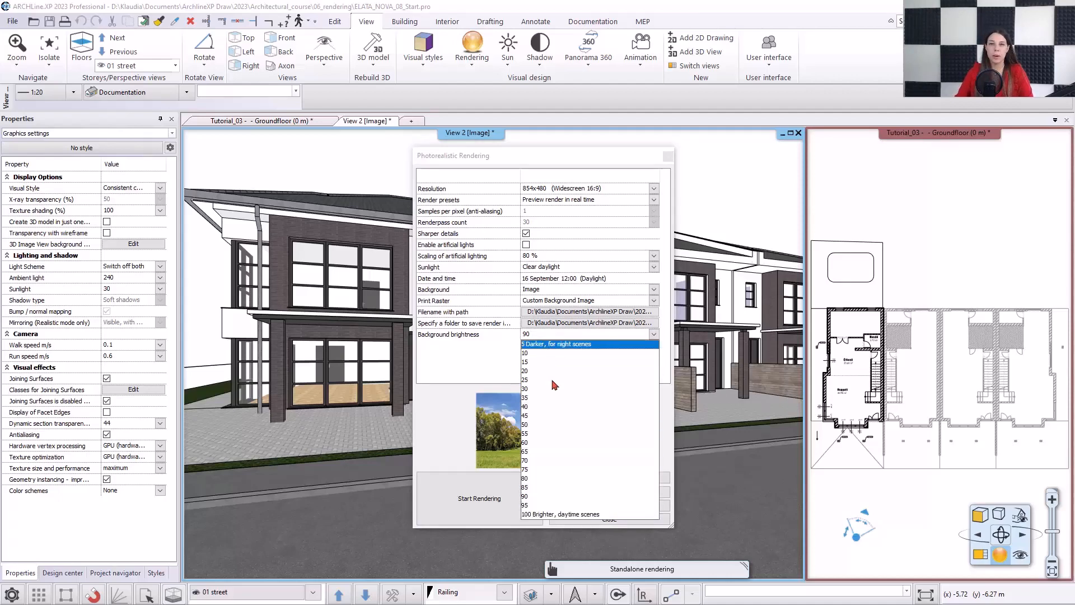
click(561, 496)
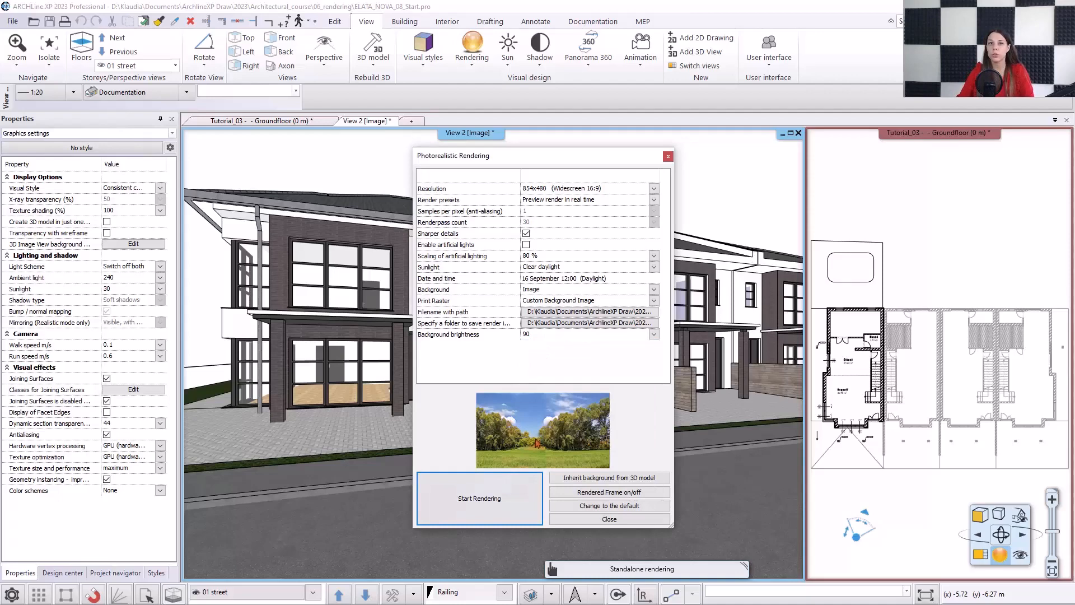
click(594, 521)
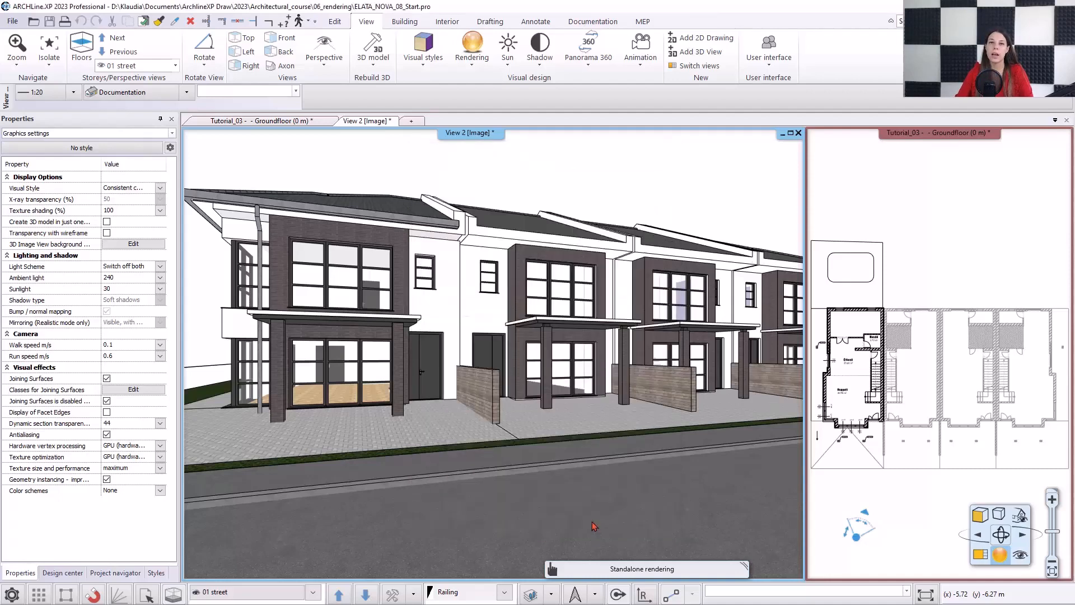
Step: Maximize View 2 and check the area covered by the render frame, then hide the frame and restore the view layout
click(790, 133)
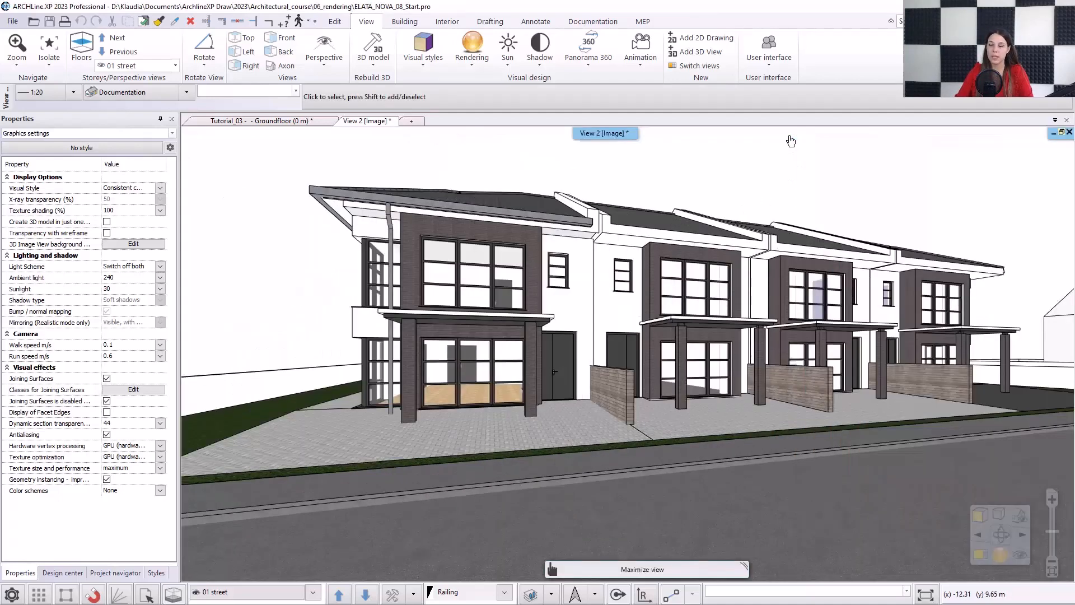
click(473, 50)
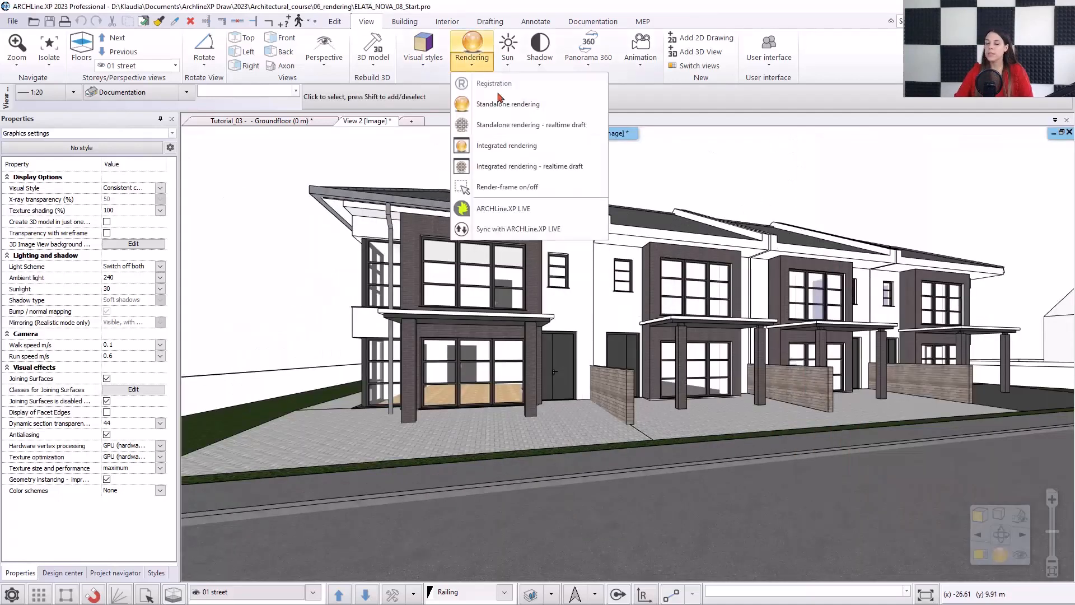
click(521, 187)
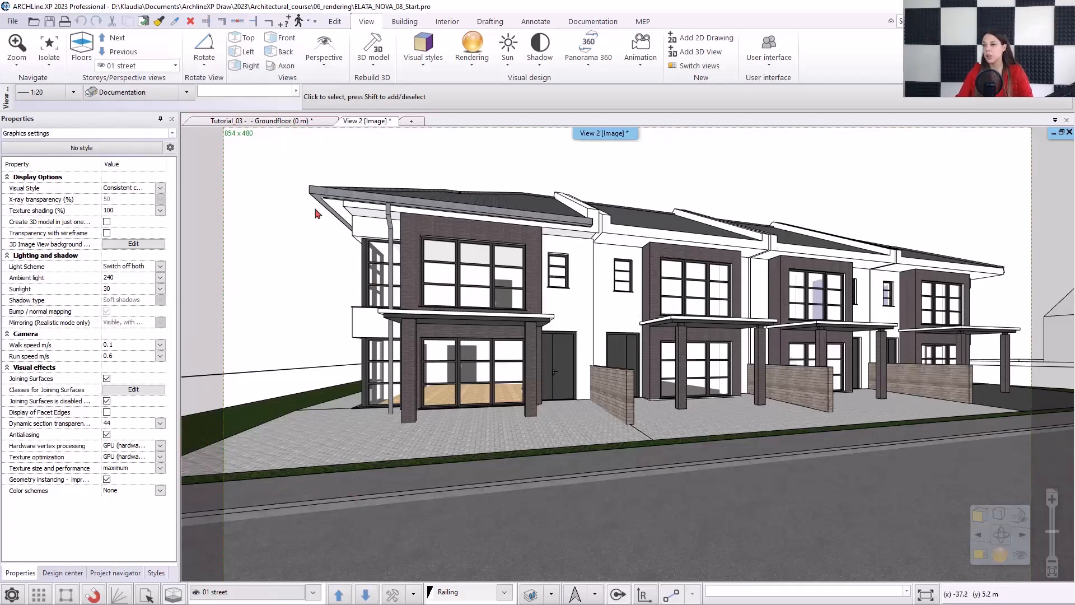
click(476, 61)
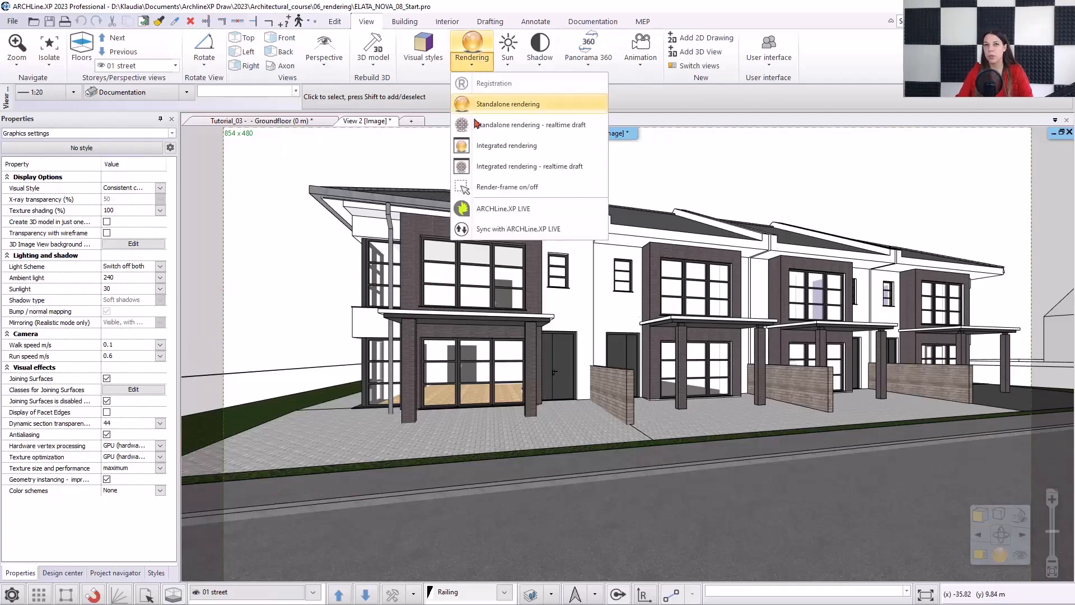
click(493, 186)
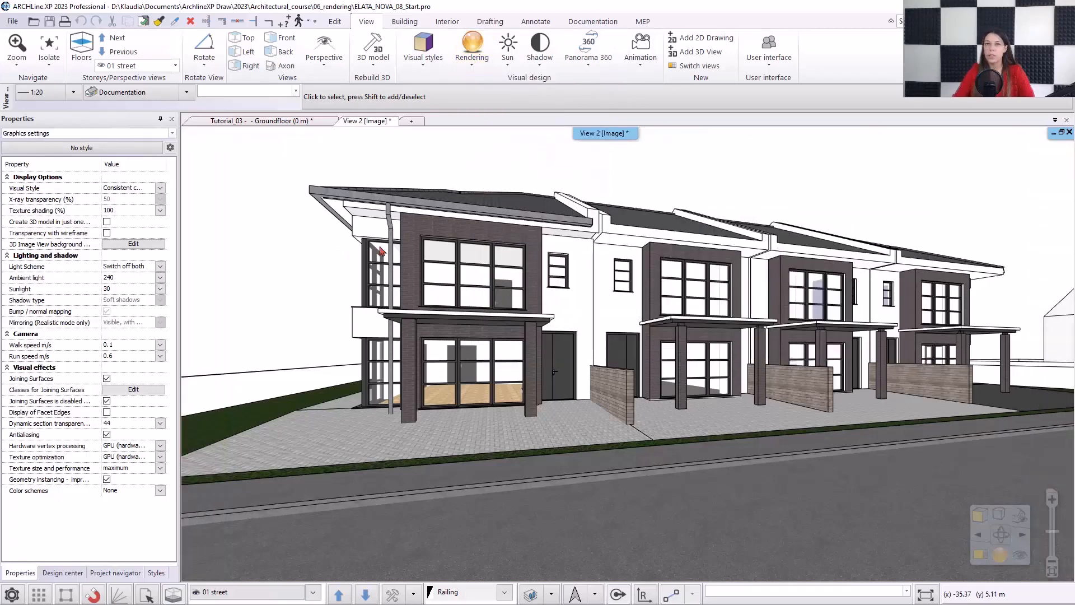
click(1061, 132)
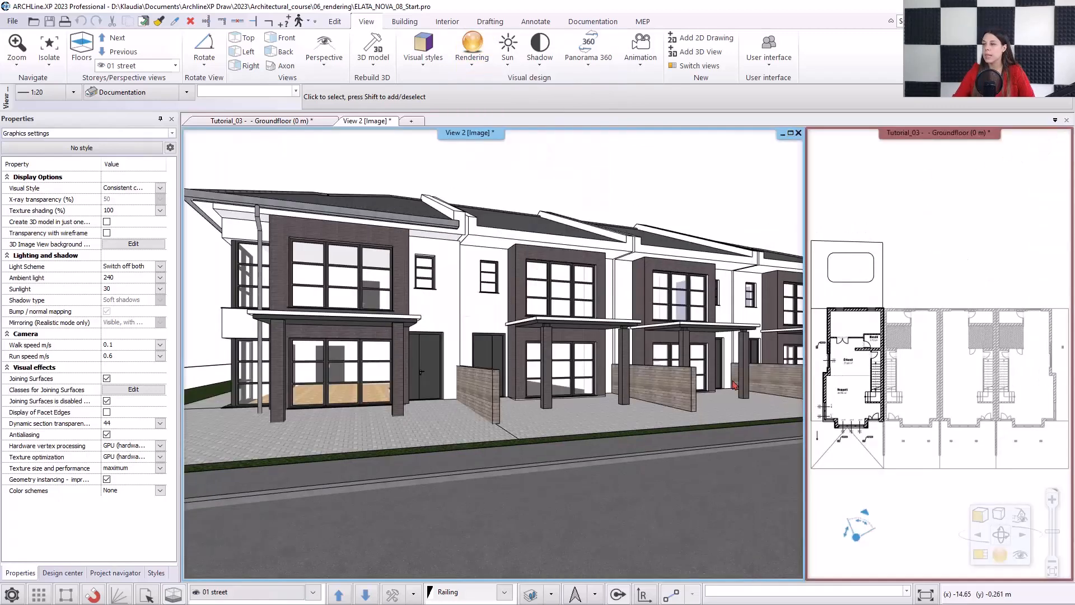
Step: Start the integrated real-time preview rendering of the 01 street view and dock its window as the main view
click(986, 551)
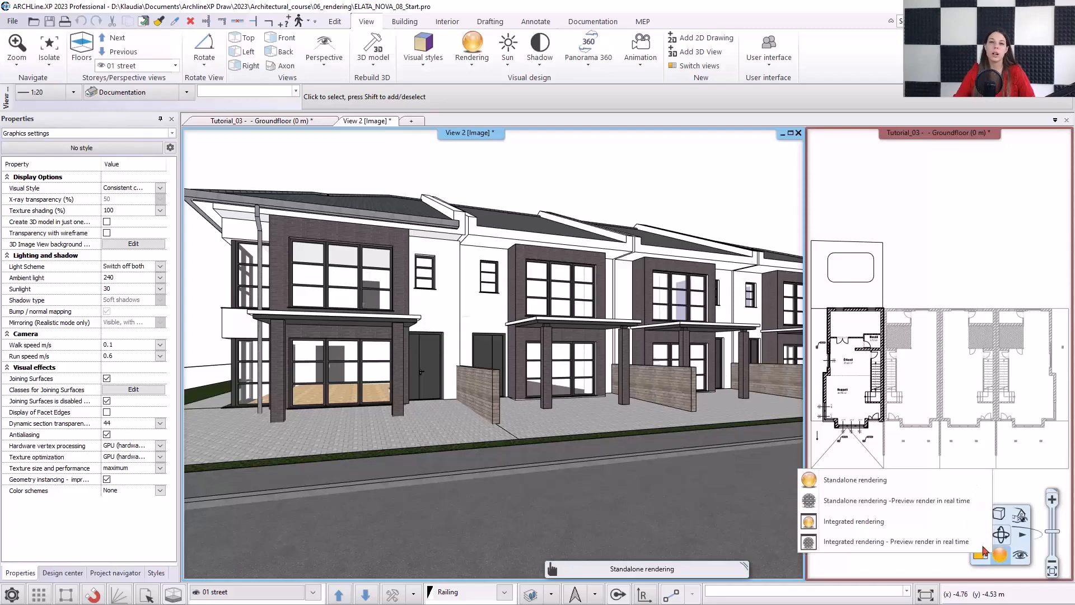
click(894, 540)
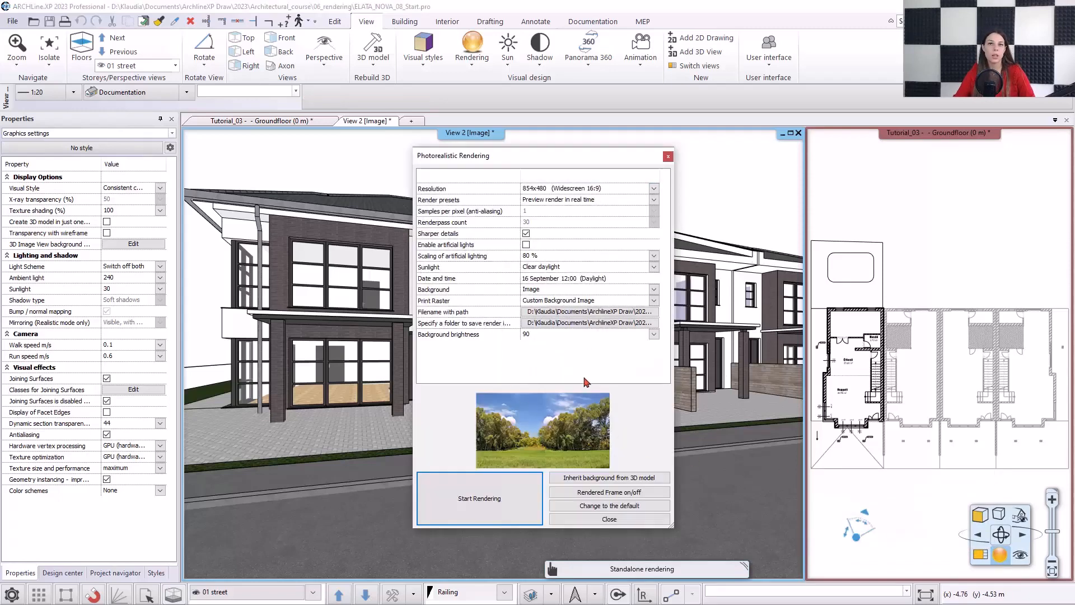
click(526, 510)
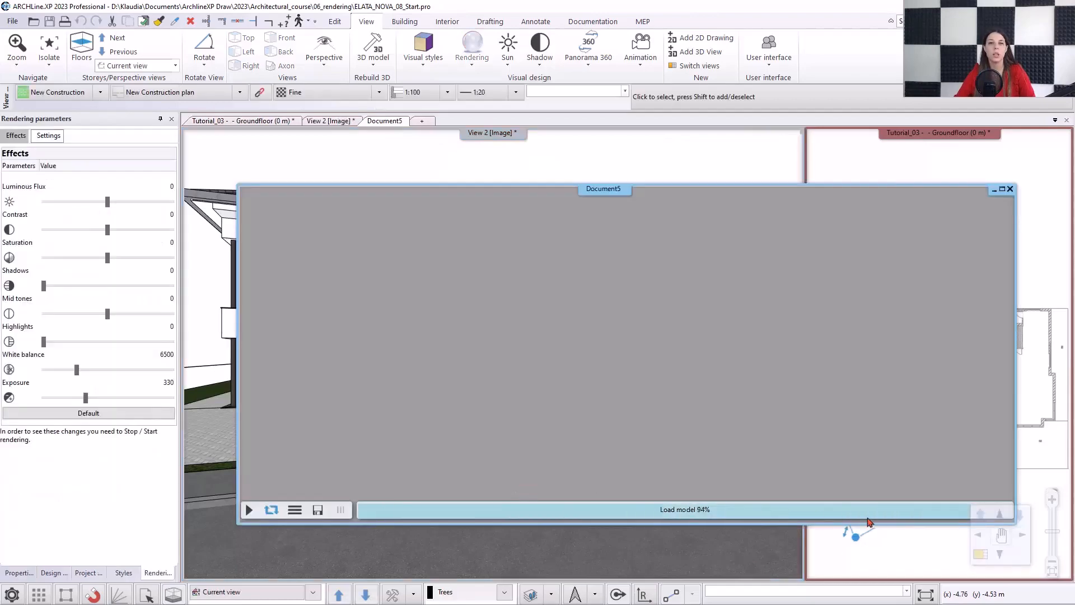
click(981, 555)
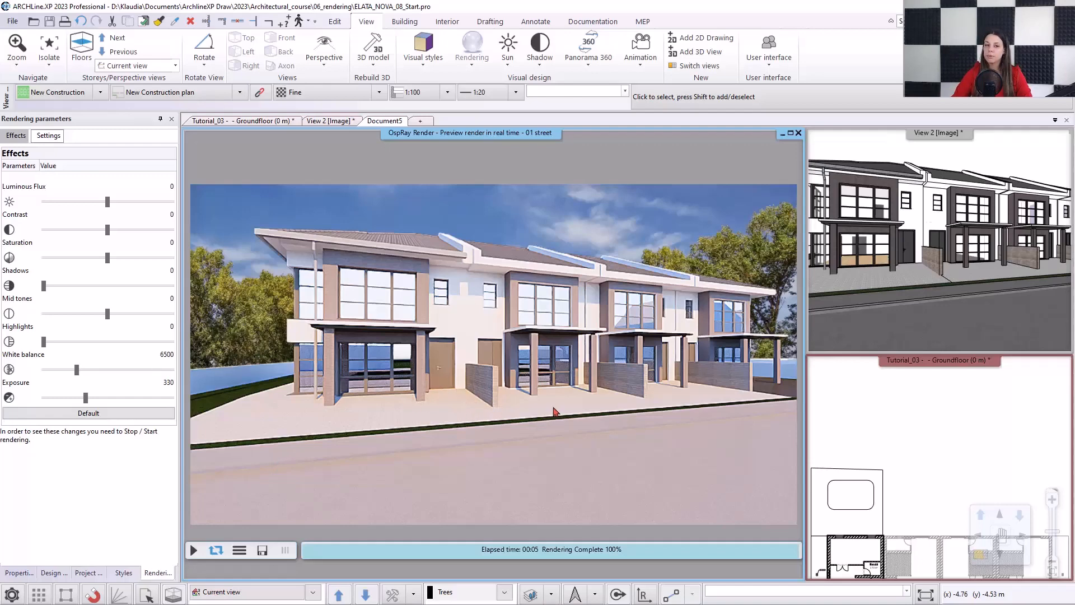
Step: Change the sun to 05 August at 10:20 for View 2 with Sun and Shadow simulation and rerun the preview render
click(896, 283)
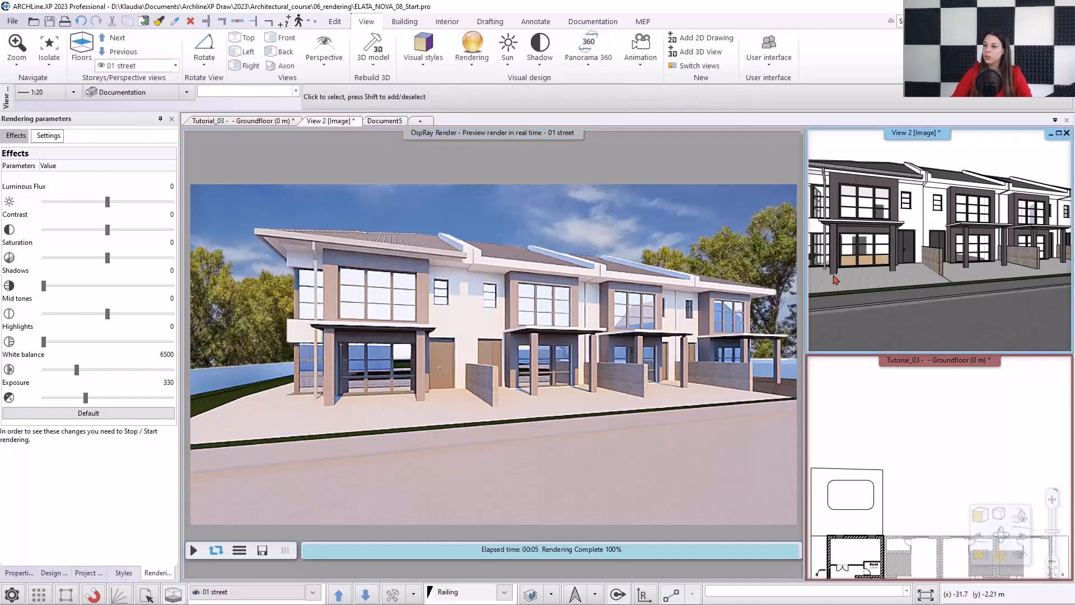
click(507, 48)
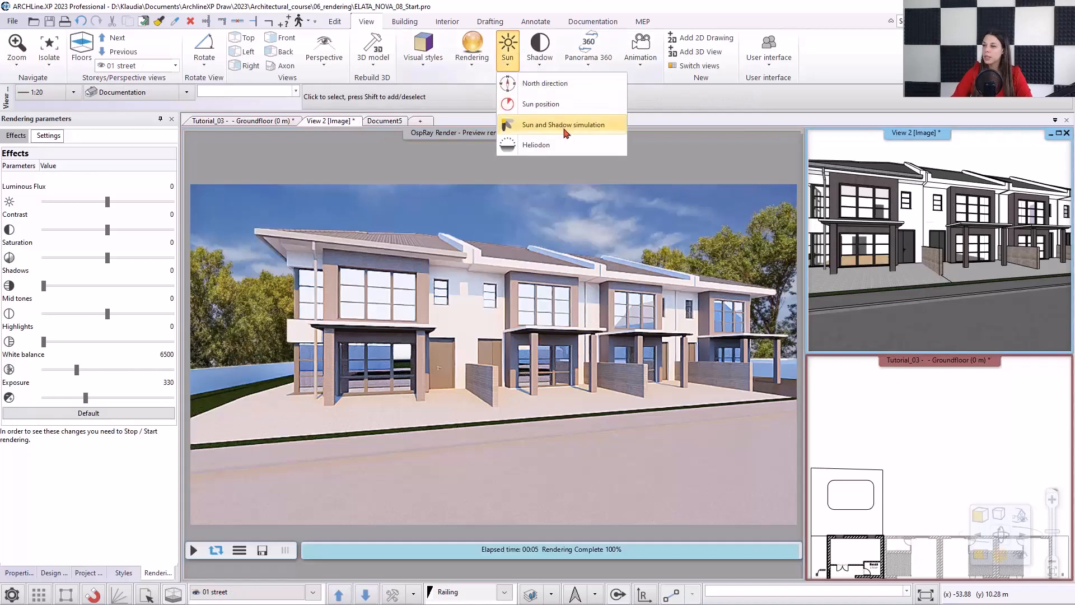
click(563, 125)
drag(598, 184, 969, 213)
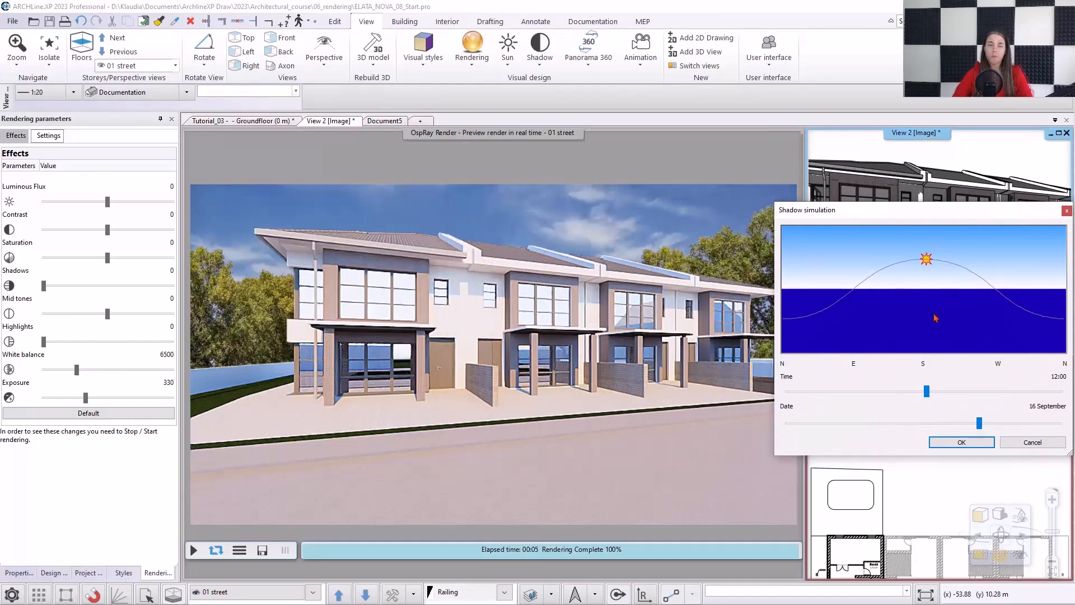
drag(979, 424, 908, 391)
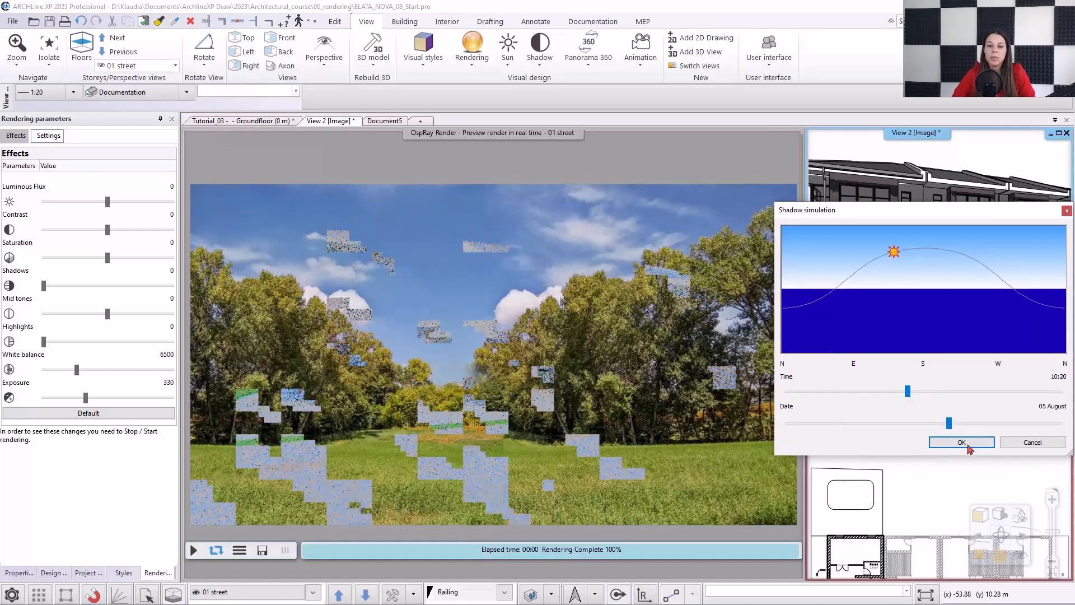
click(962, 443)
click(193, 551)
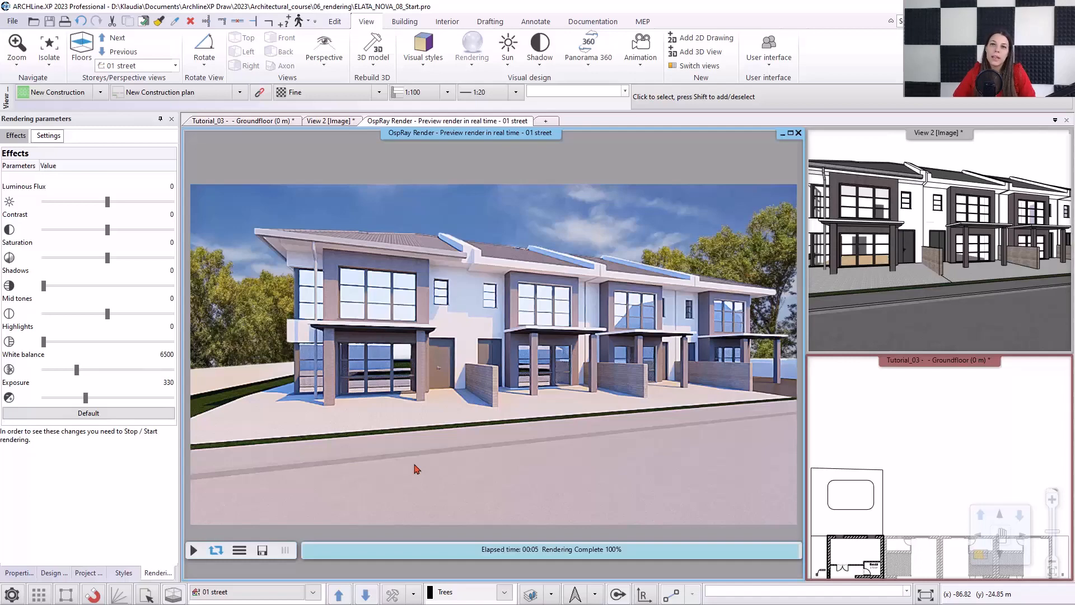
Step: Close the preview render and make View 2 the main view again
click(798, 133)
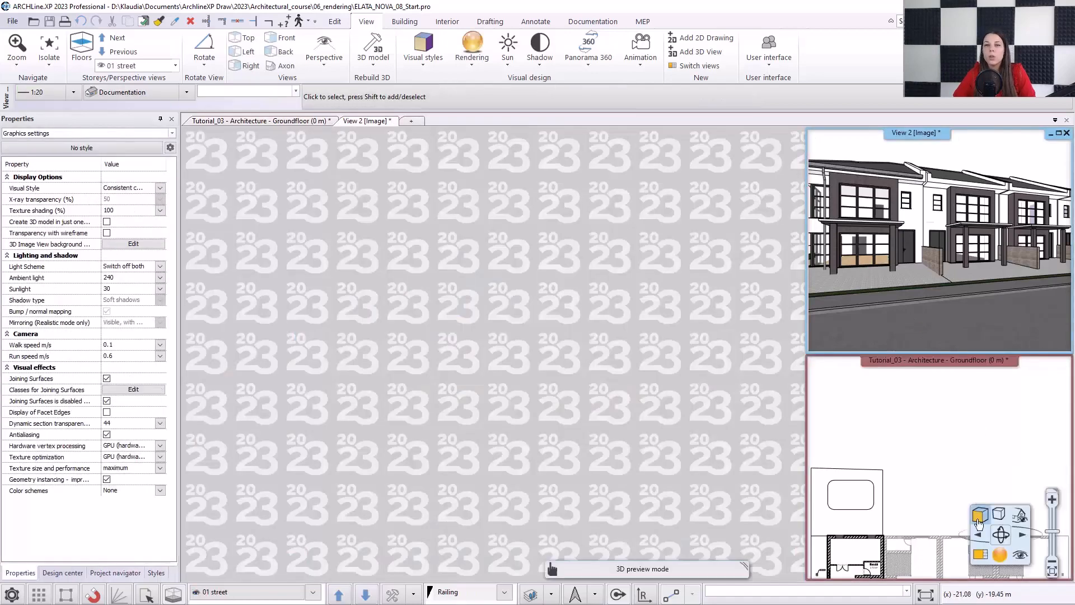
click(535, 592)
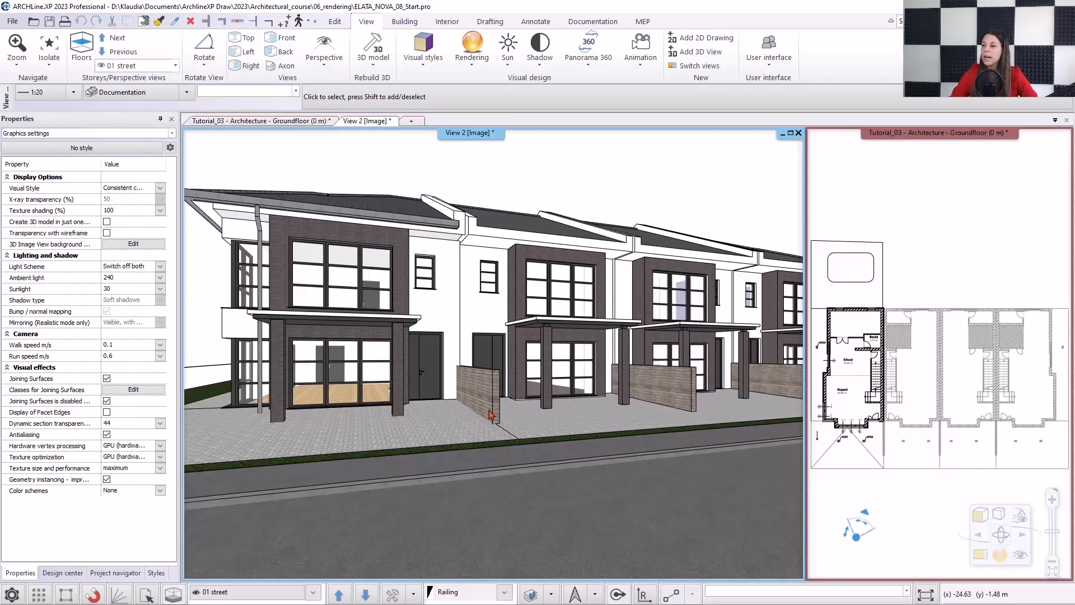
Step: Open the render styles library and assign the Wall style to the dark brick upper facade and the adjoining white wall
click(74, 572)
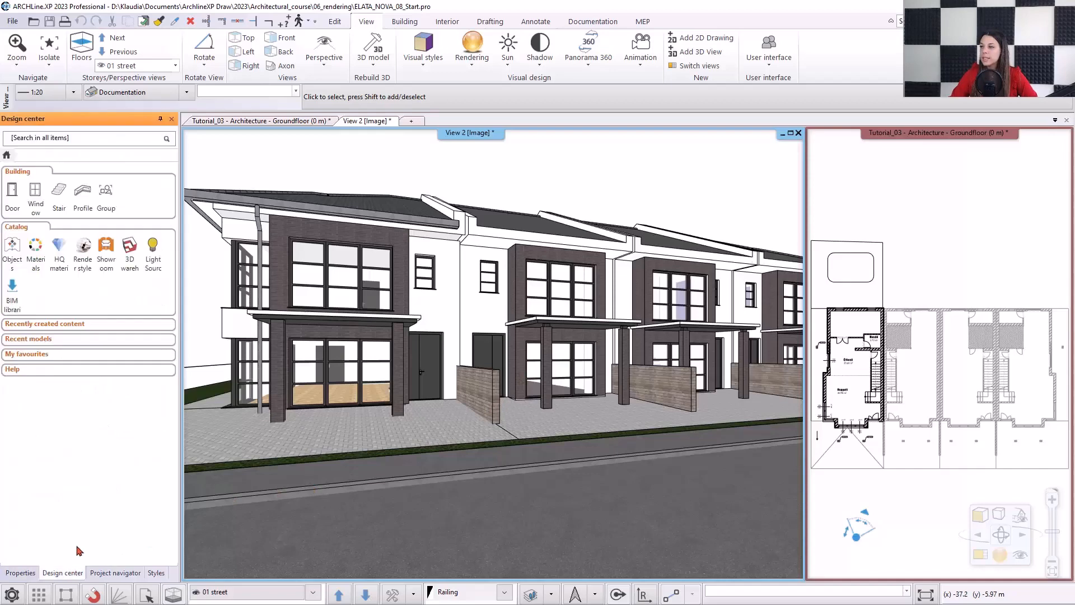
click(84, 246)
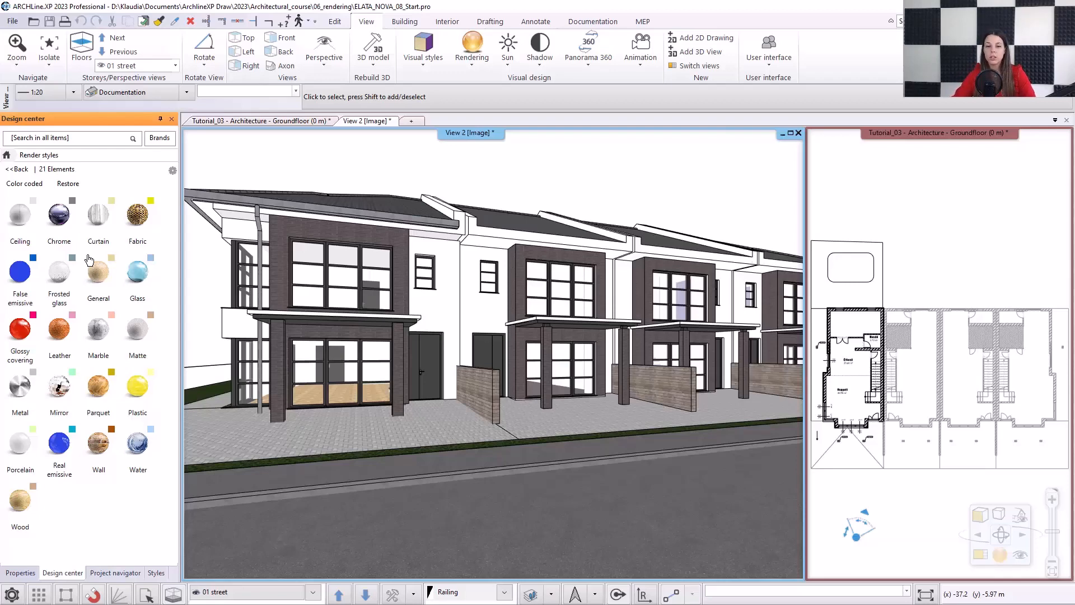
mouse_move(130, 343)
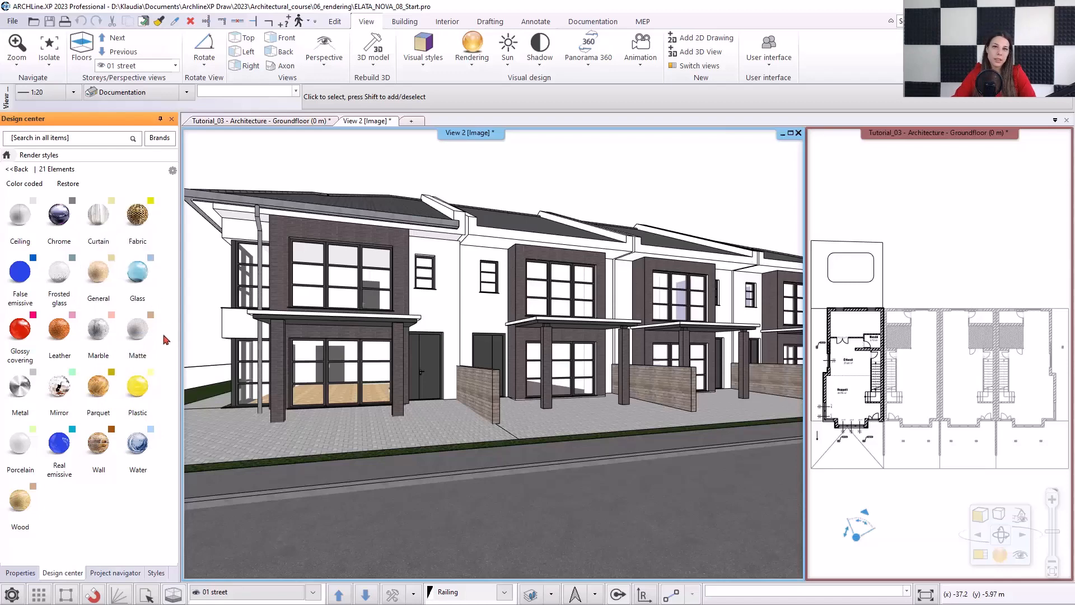
drag(98, 442, 363, 233)
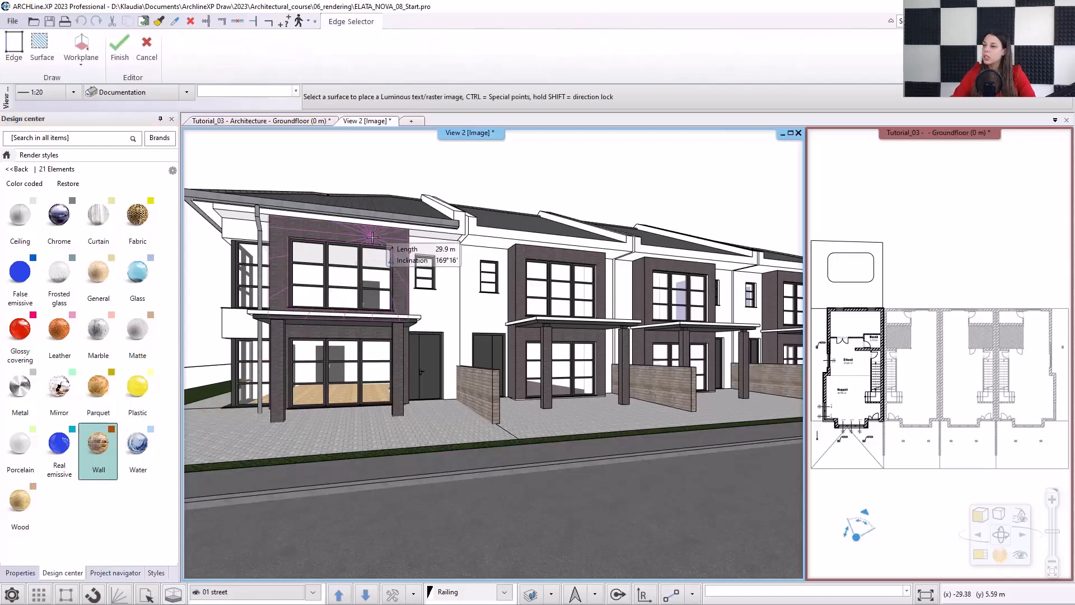
click(373, 237)
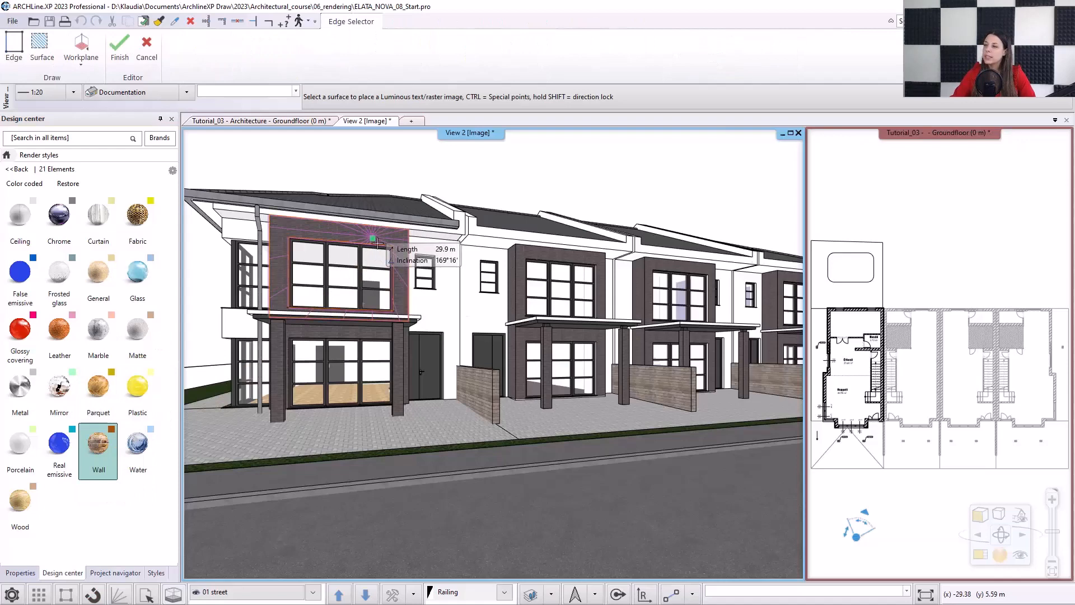
click(443, 305)
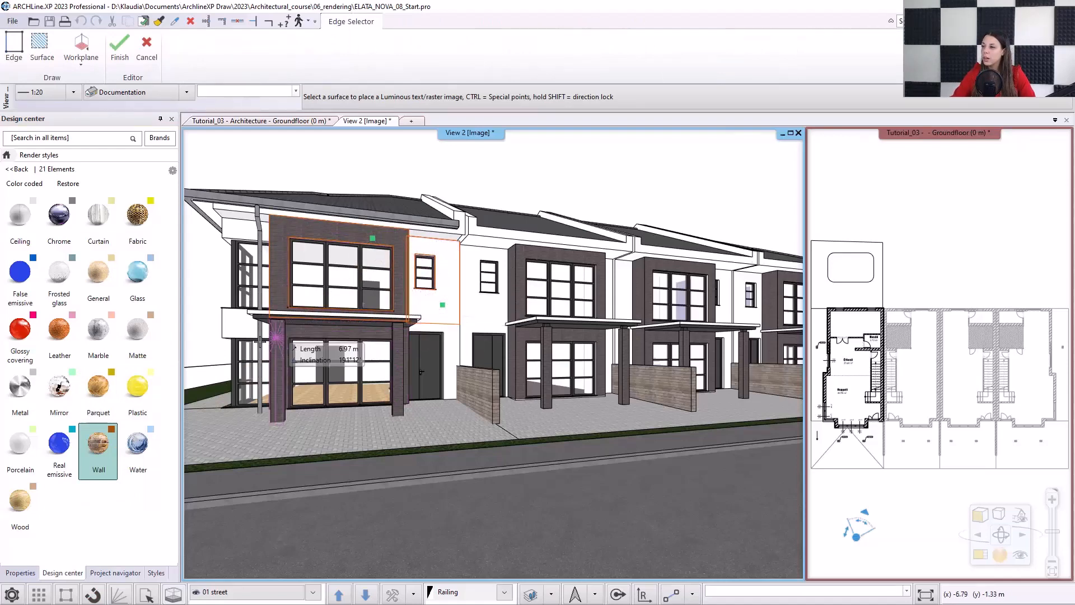
Step: Assign the Matte render style to the front paving, the road surface and the kerb strip along the road
drag(138, 336, 343, 431)
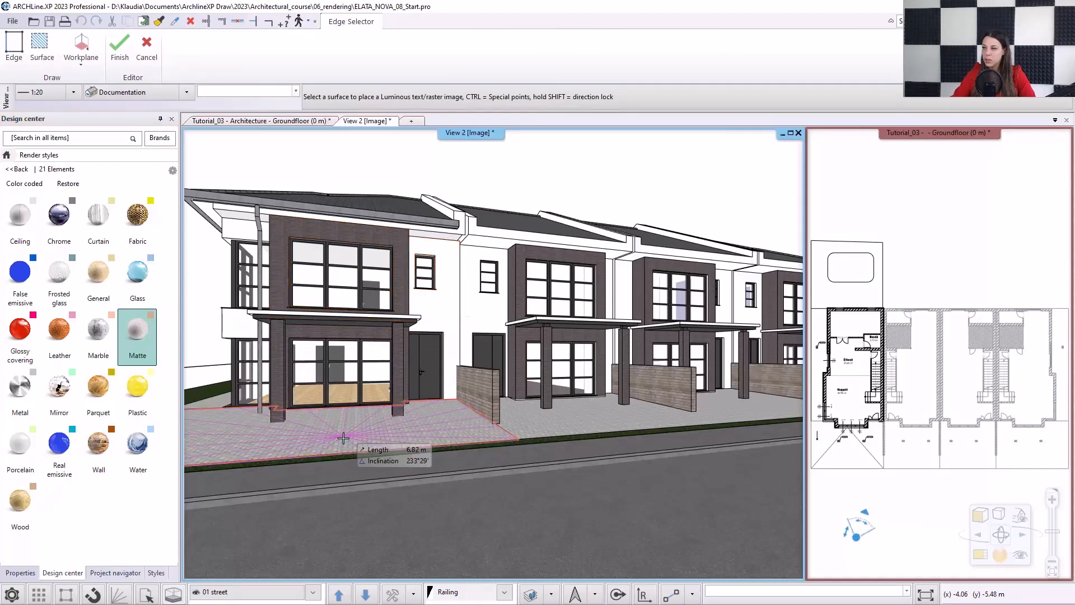
click(343, 438)
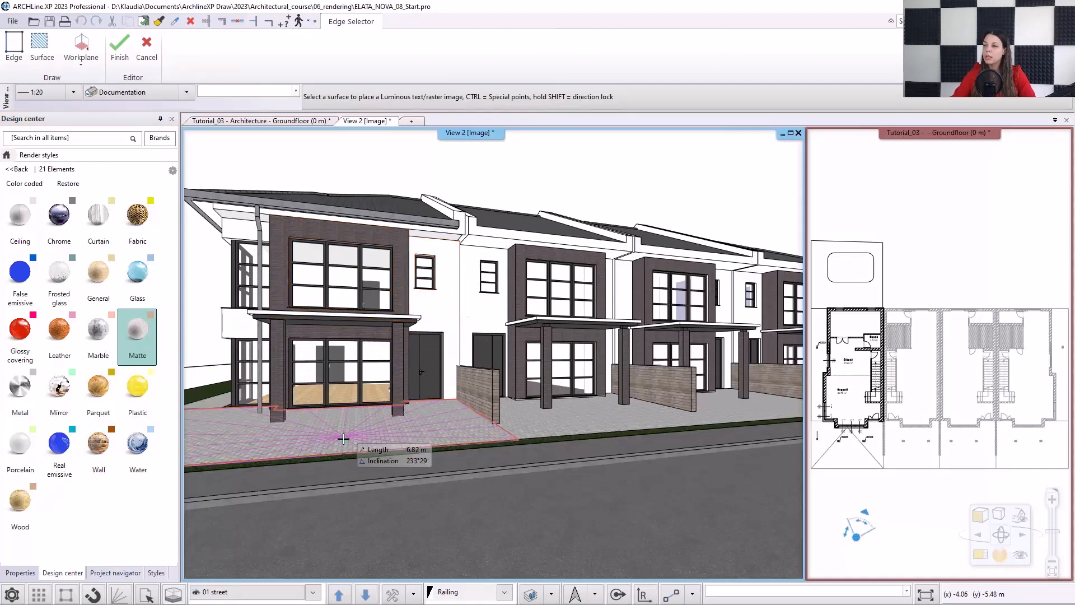
click(341, 507)
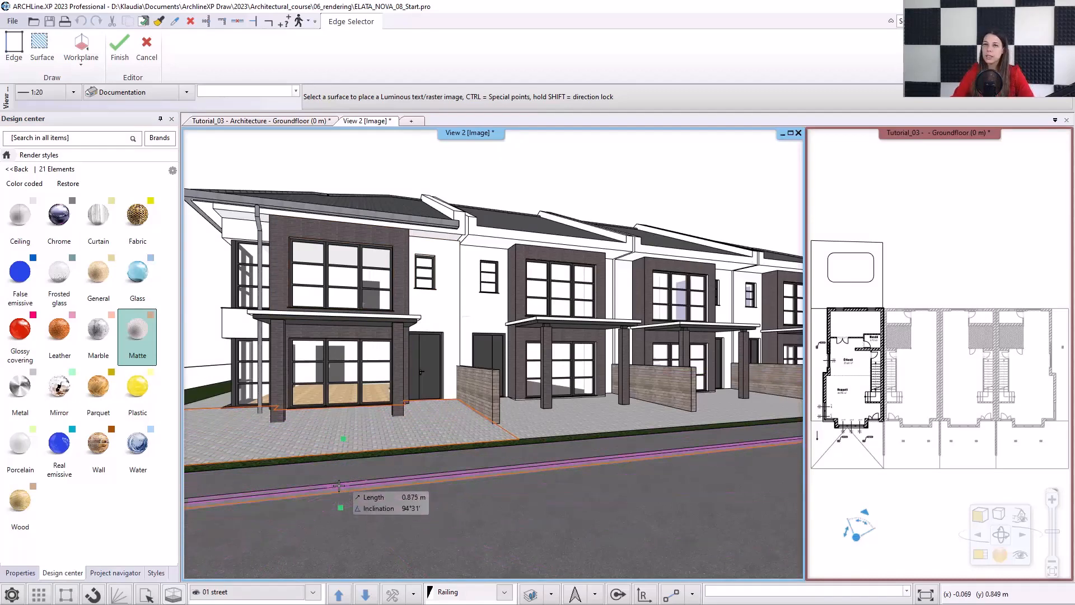
click(339, 486)
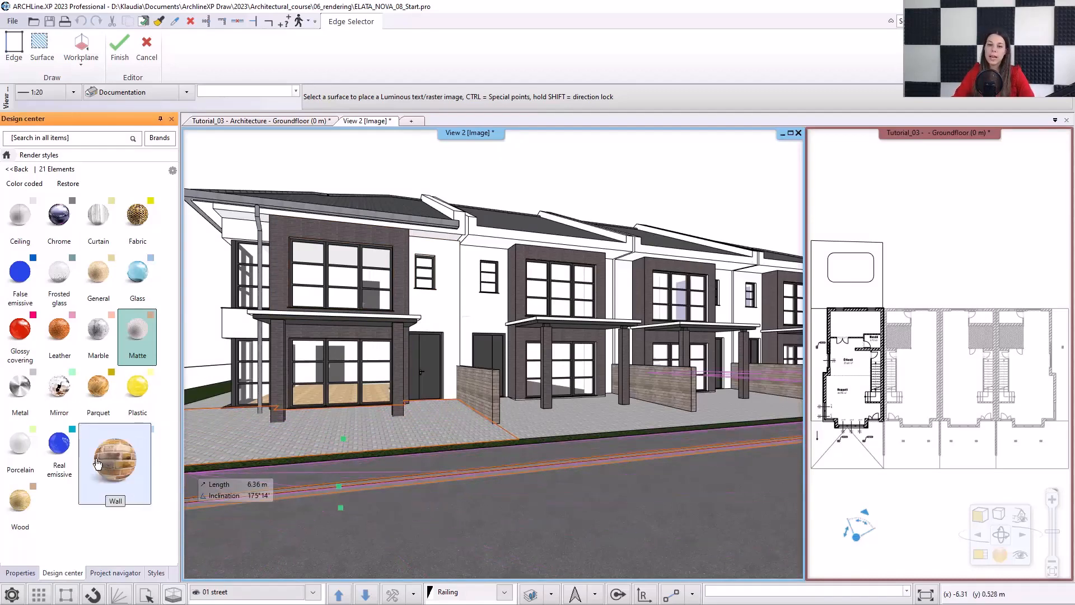
Step: Assign the Wood render style to the wooden partition wall between the first two houses
click(20, 501)
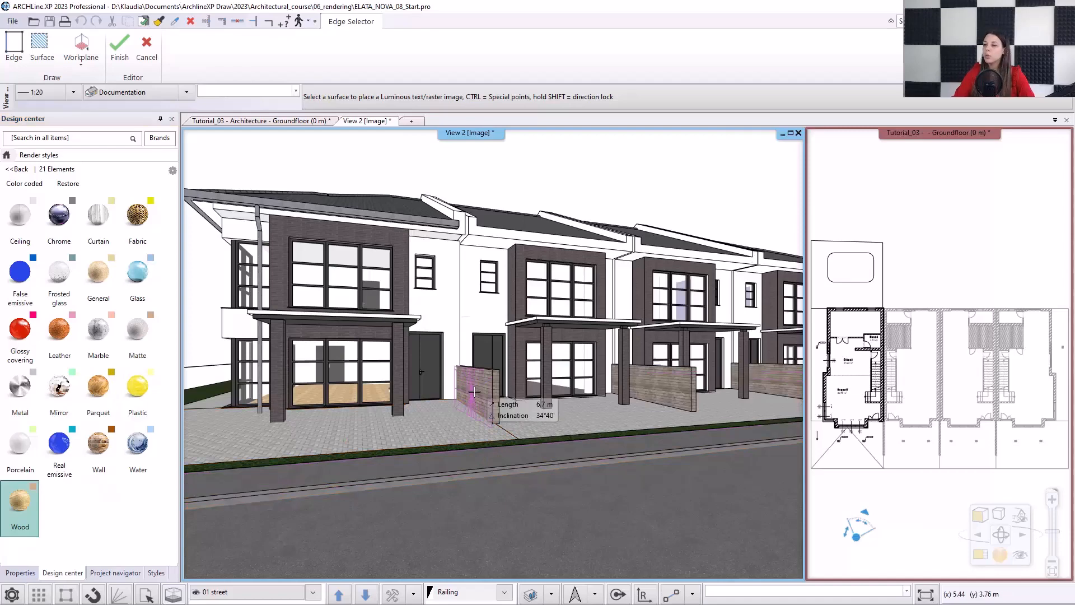
click(476, 390)
mouse_move(93, 455)
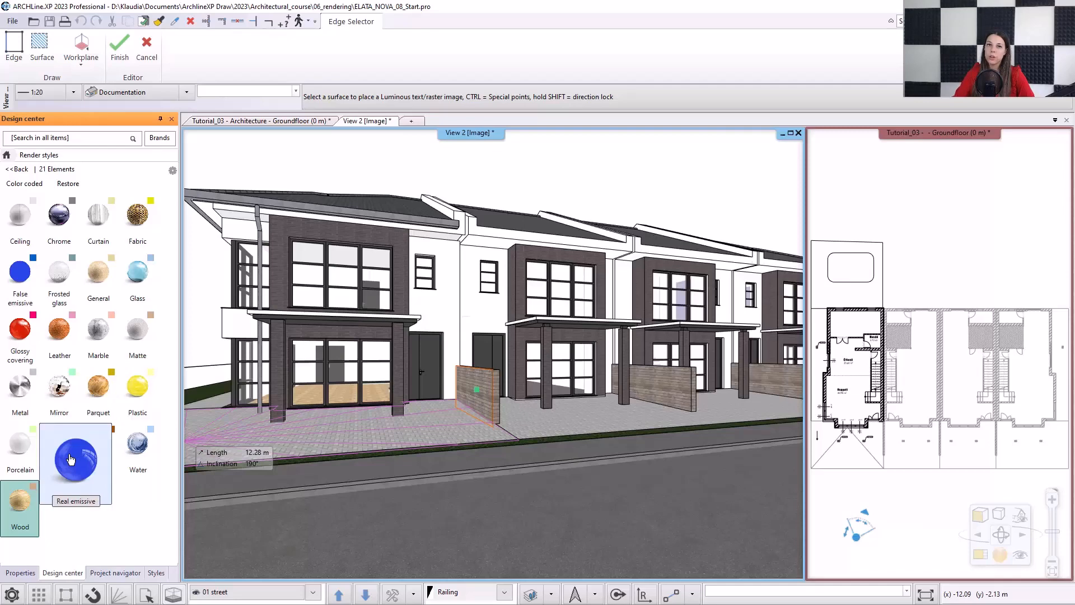
Step: Assign the Metal render style to the first house's roof edge and Glass to its upper window pane
click(16, 408)
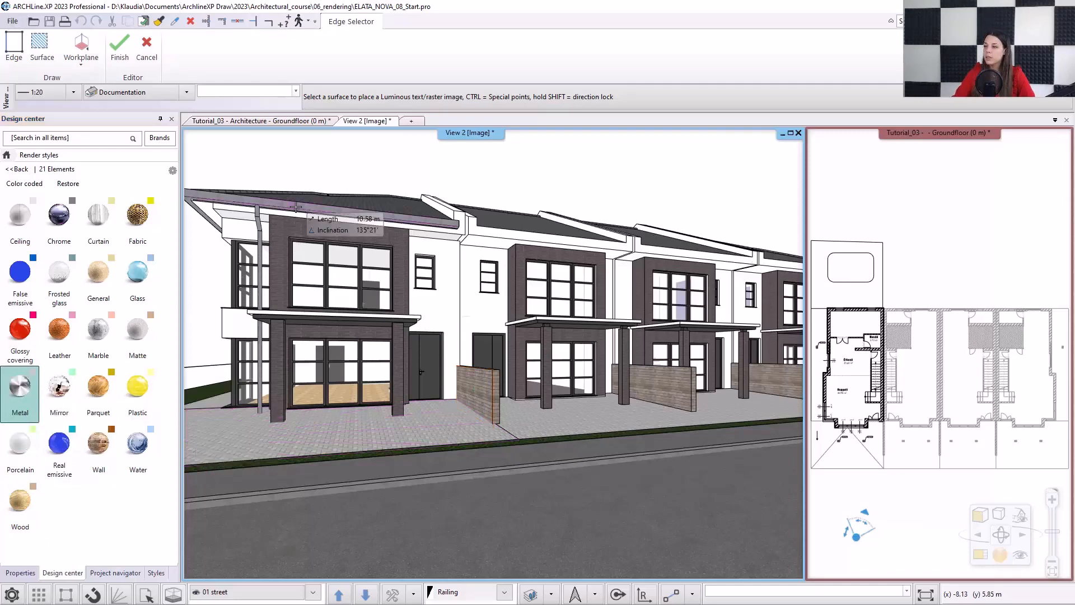
click(297, 207)
drag(140, 280, 334, 295)
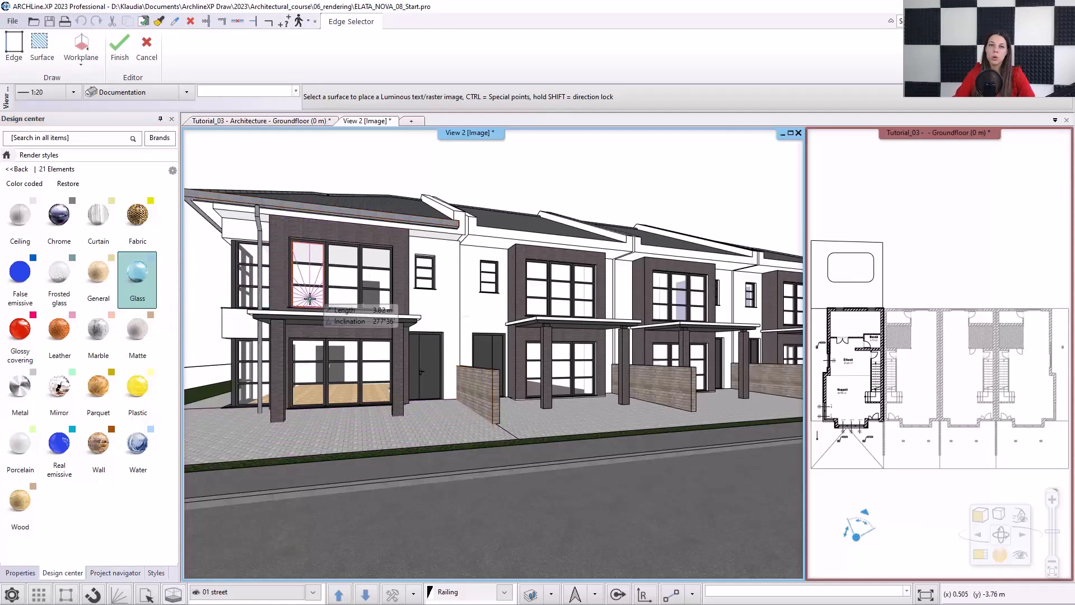
click(310, 298)
Step: Check the assigned render styles in the color-coded display of the model, then restore the normal material display
mouse_move(28, 341)
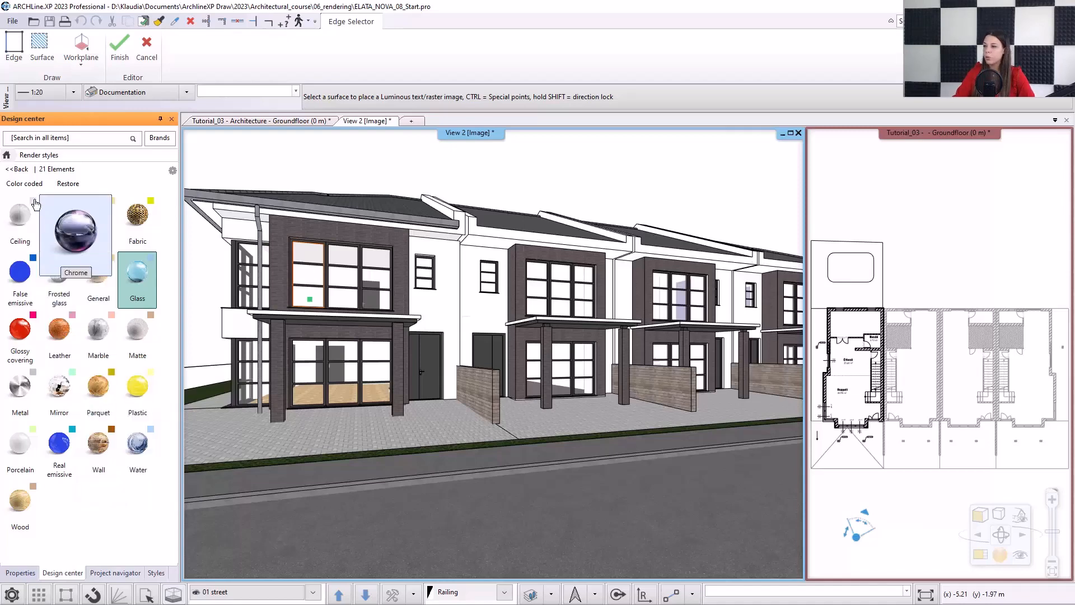
click(25, 184)
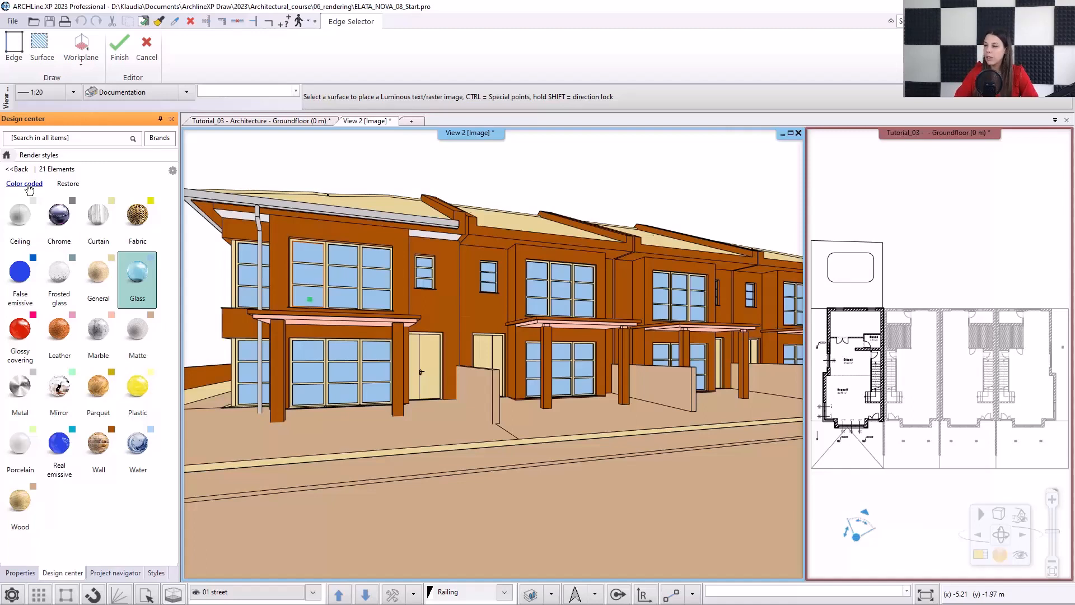
click(68, 184)
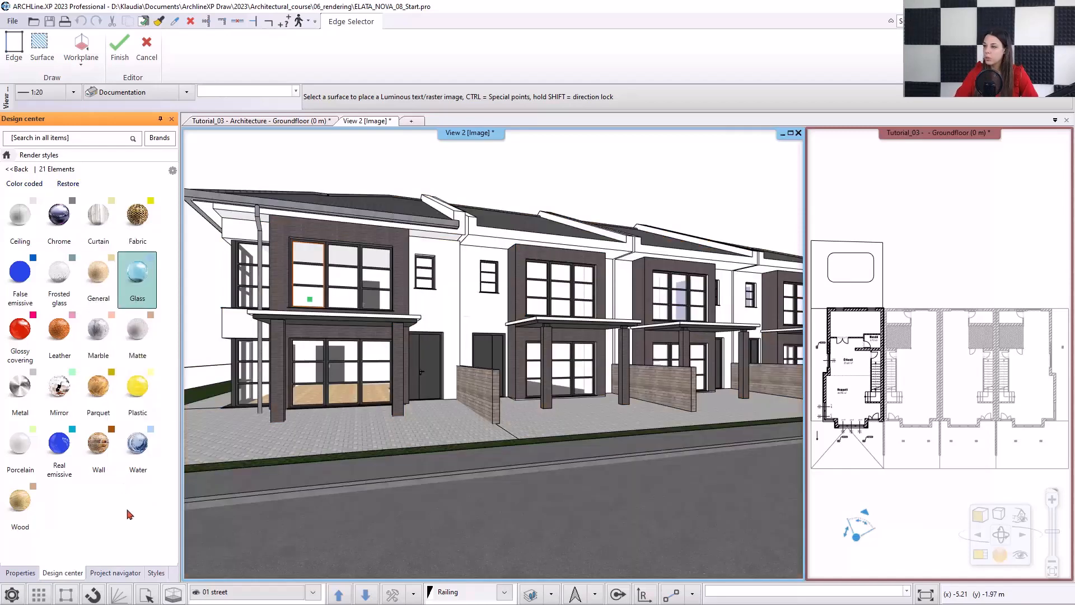
Step: Run an integrated rendering of the street view with the Q1 - Quick preview image preset and dock it as the main view
click(1002, 556)
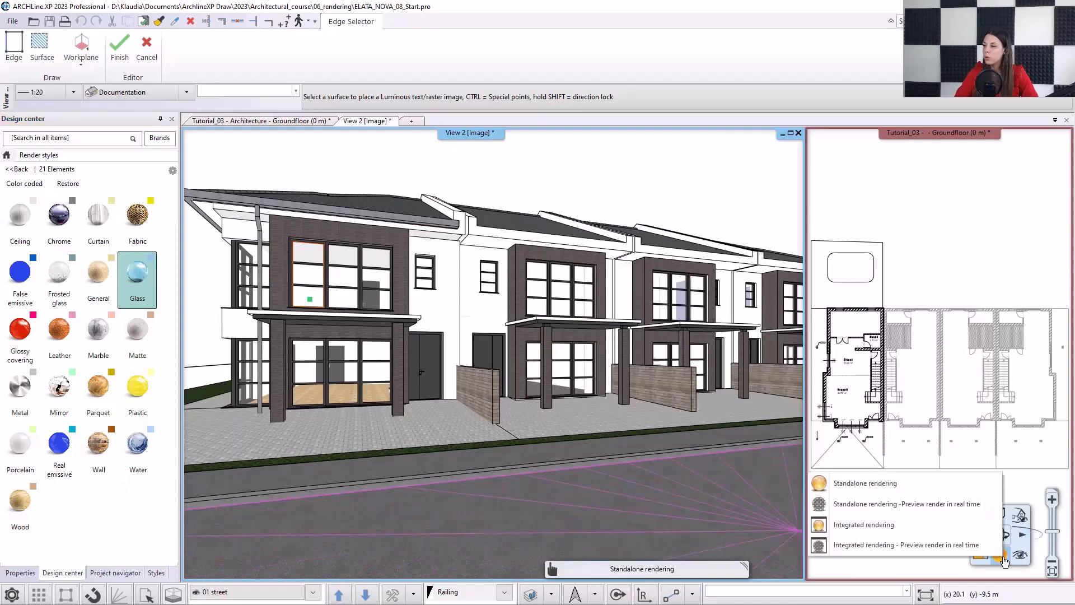
click(887, 525)
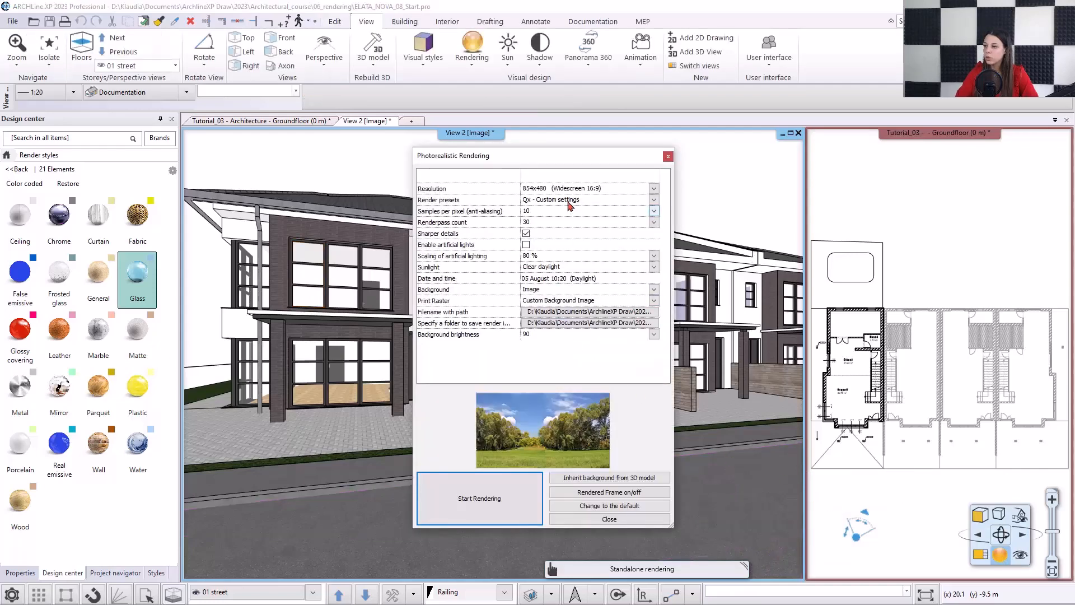
click(567, 200)
click(552, 218)
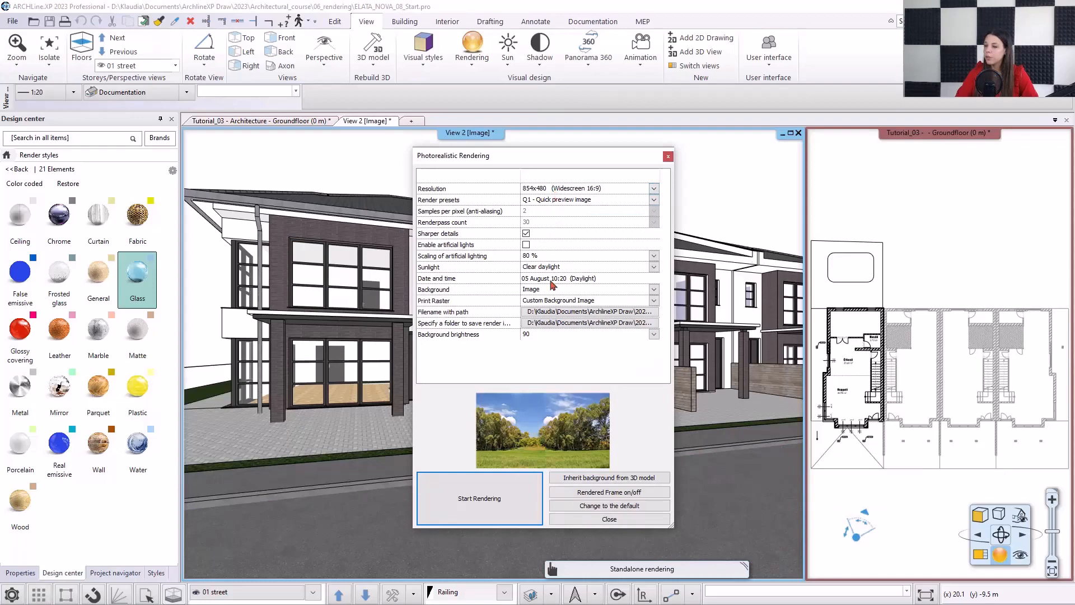
click(500, 504)
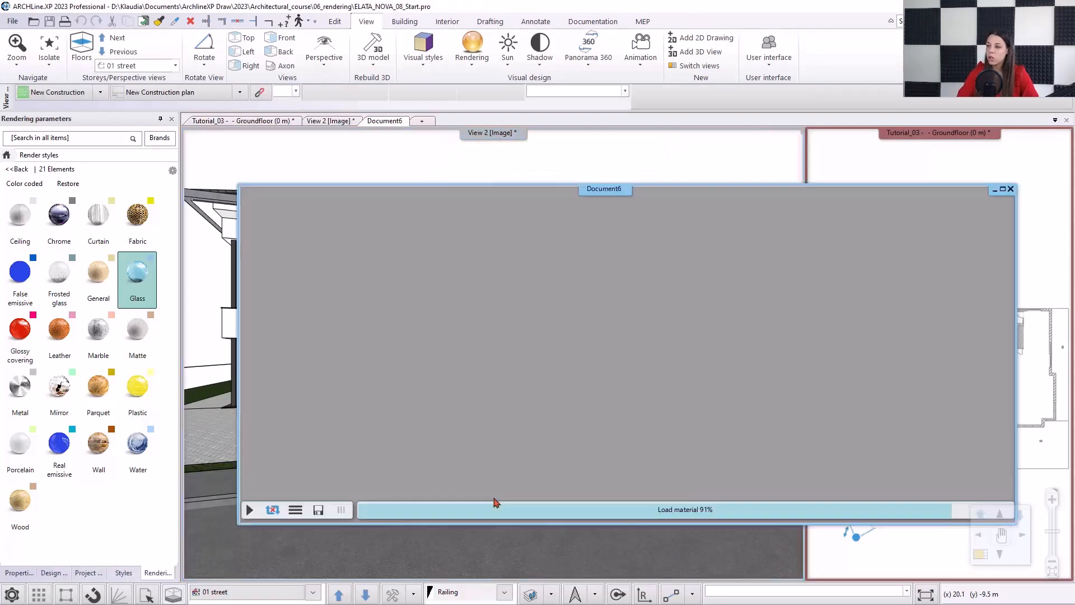
click(986, 557)
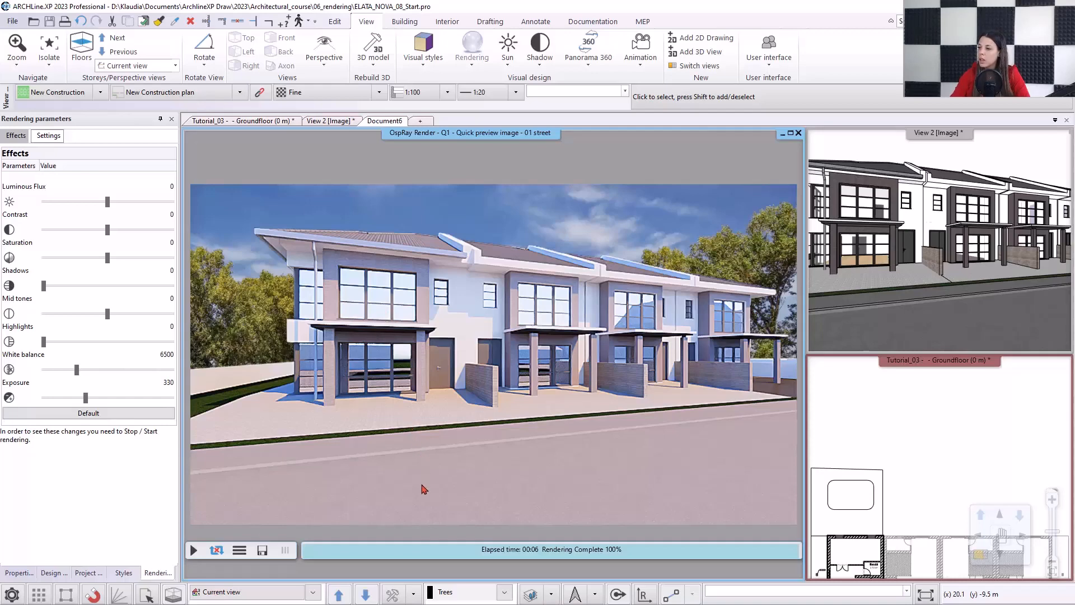
Step: Save the rendered image as Test.jpg in the Test render folder, then close the render and return to View 2
click(262, 550)
drag(143, 340, 61, 343)
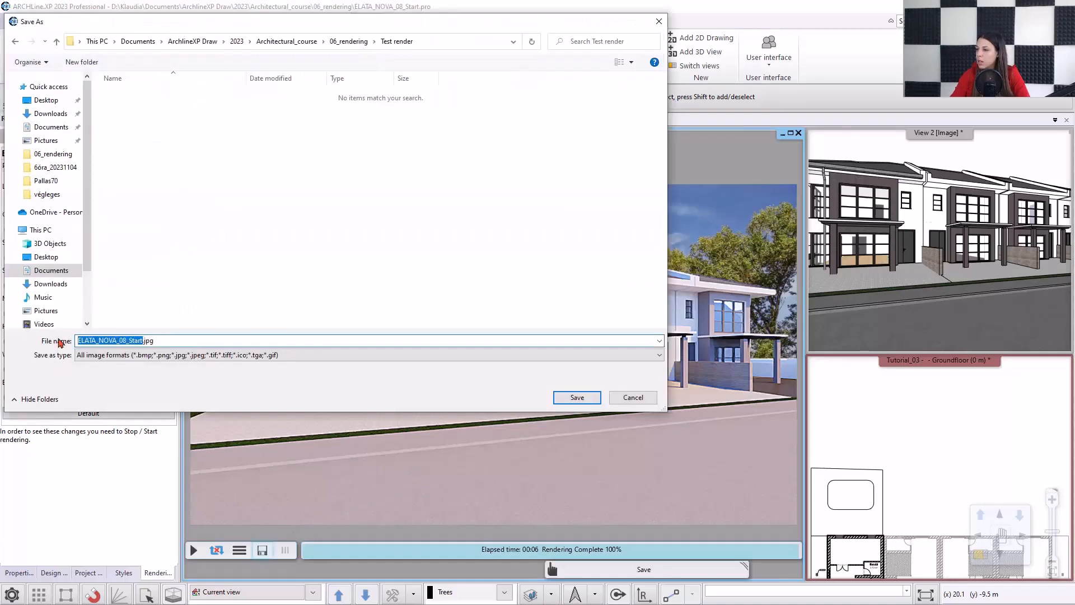
text(Test)
click(594, 399)
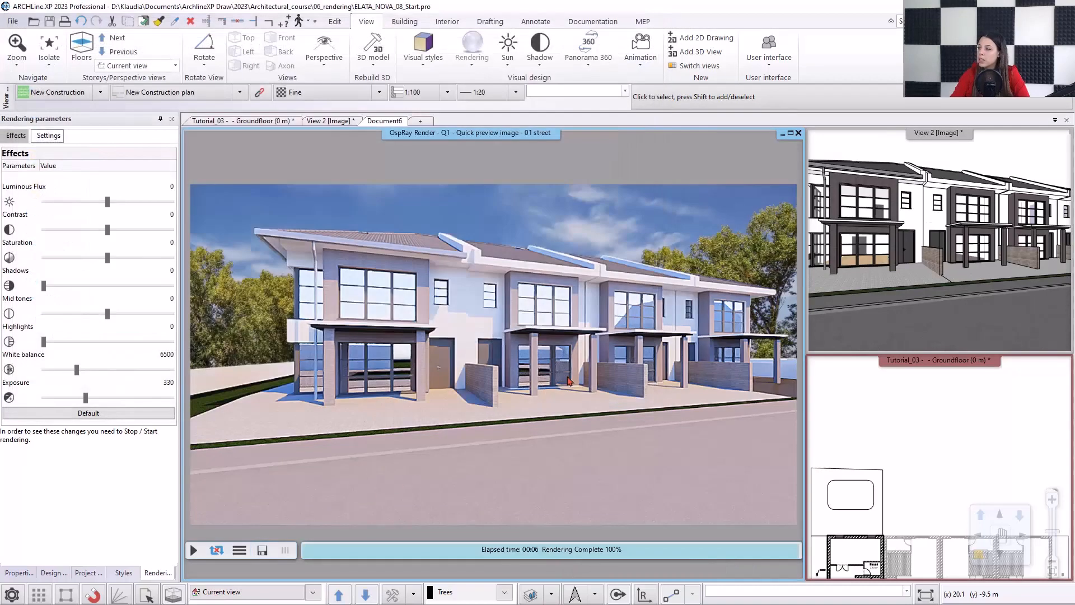
click(551, 568)
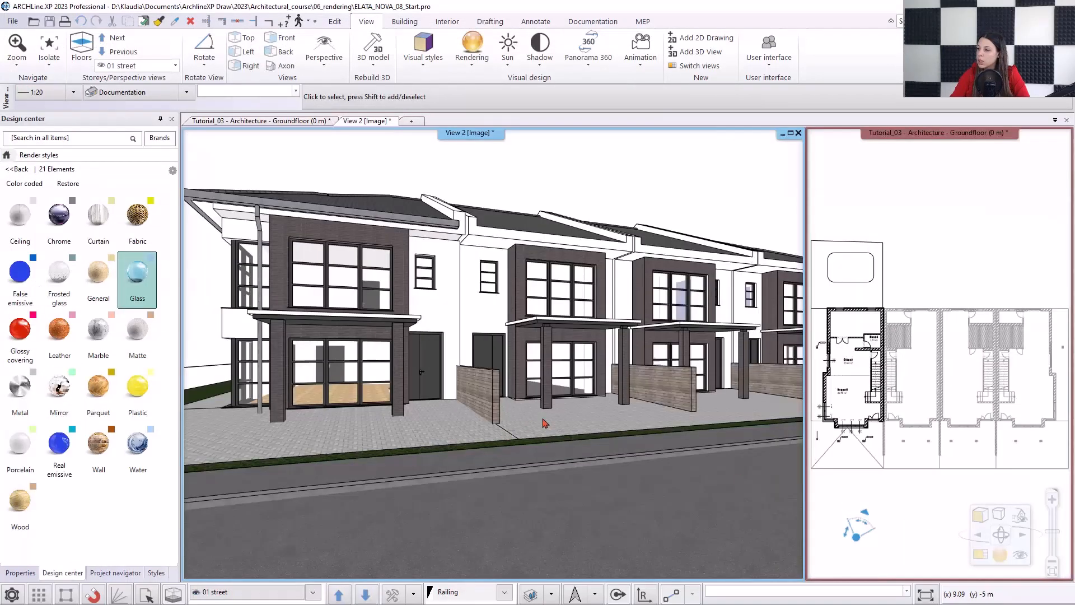
Step: Open the window pane's glass material for editing and set its transparency to 100% and metallic reflection to 2%
mouse_move(437, 314)
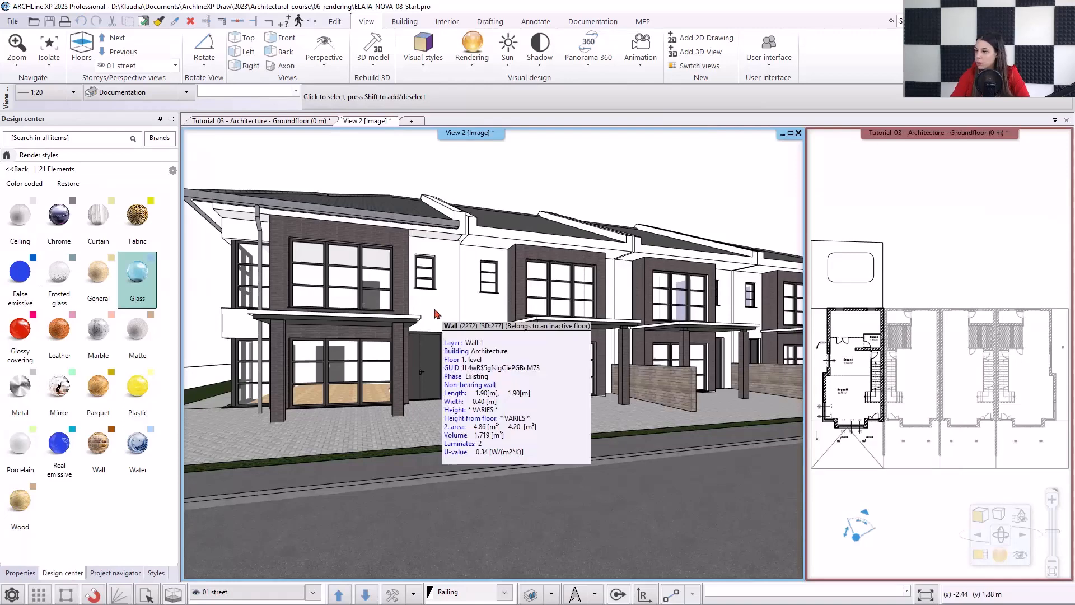
right_click(351, 302)
click(402, 124)
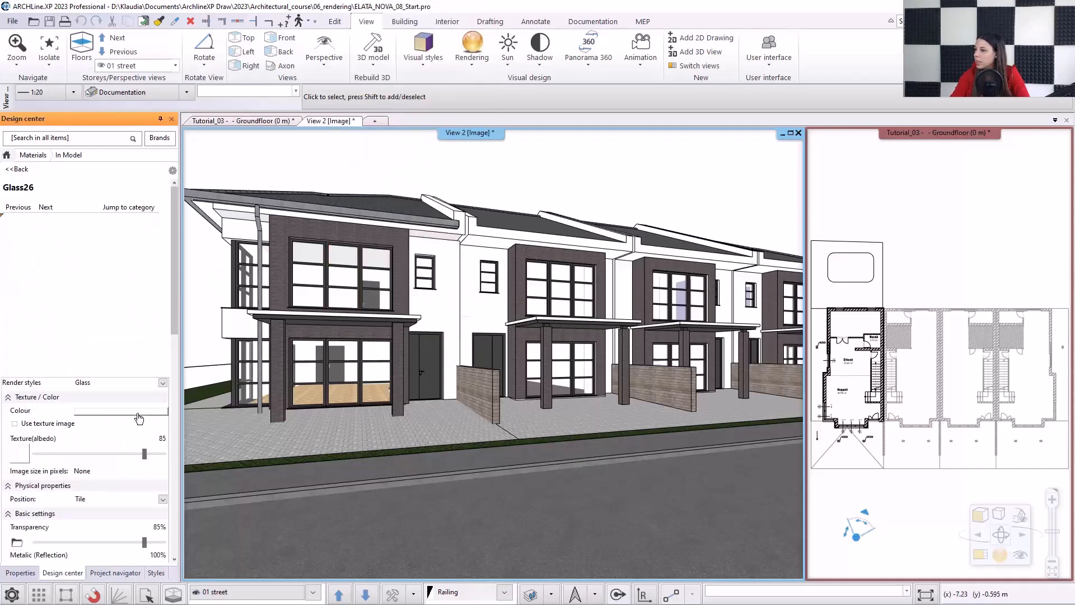
scroll(152, 420, down, 10)
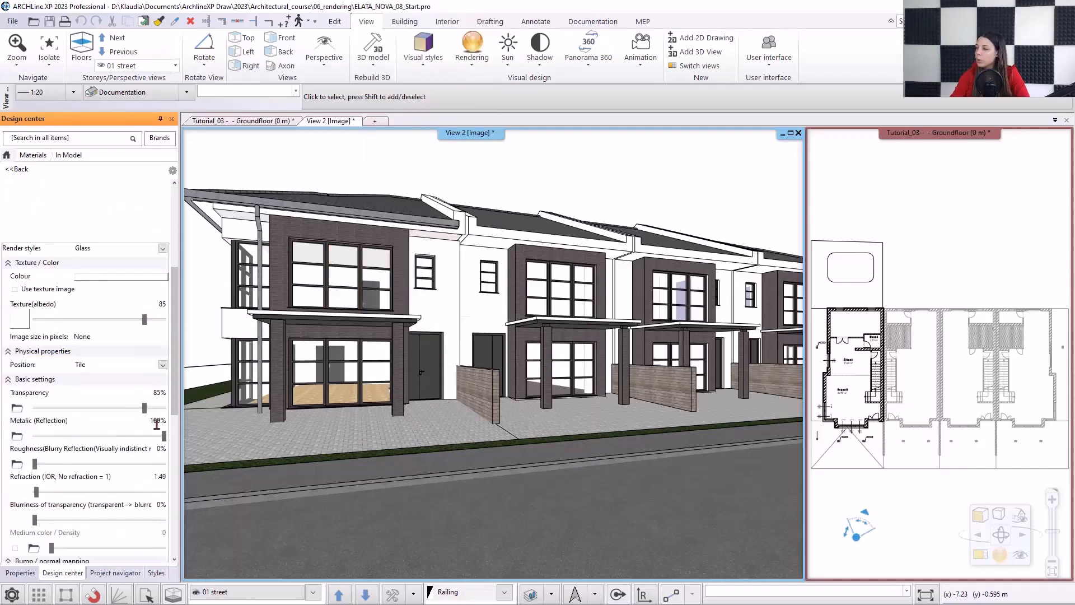
scroll(161, 429, up, 12)
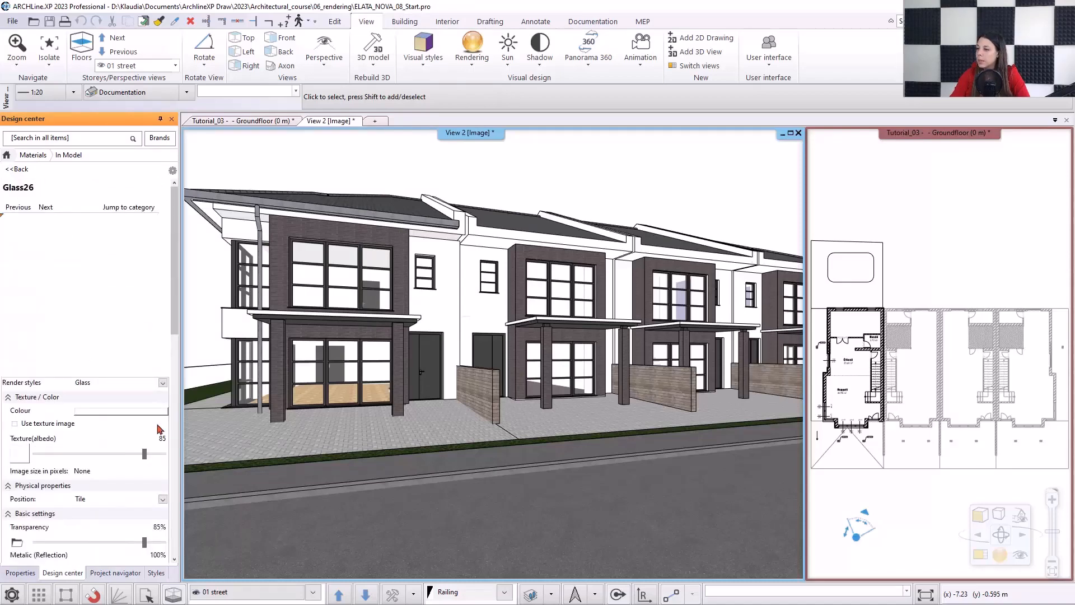
scroll(157, 431, down, 2)
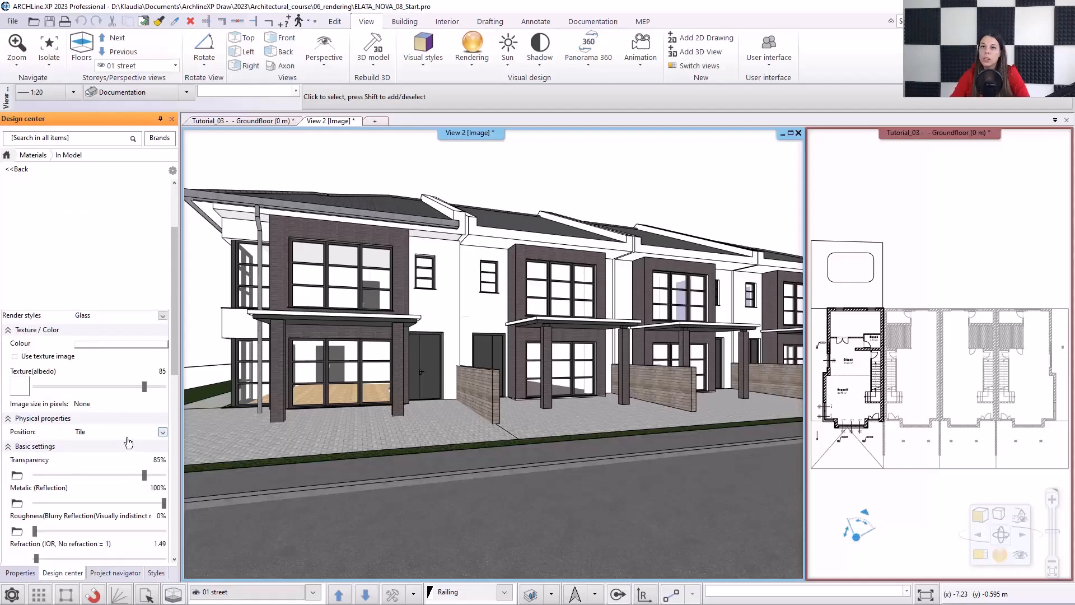
click(161, 480)
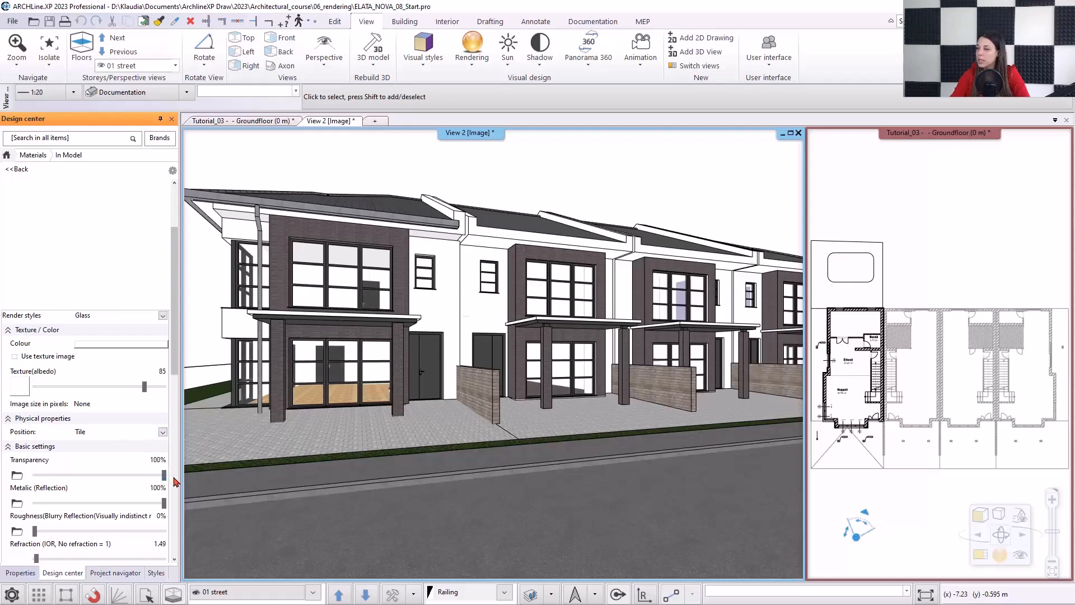
drag(162, 509, 38, 511)
Step: Set the glass material's refraction (IOR) to 2.8
scroll(107, 524, down, 2)
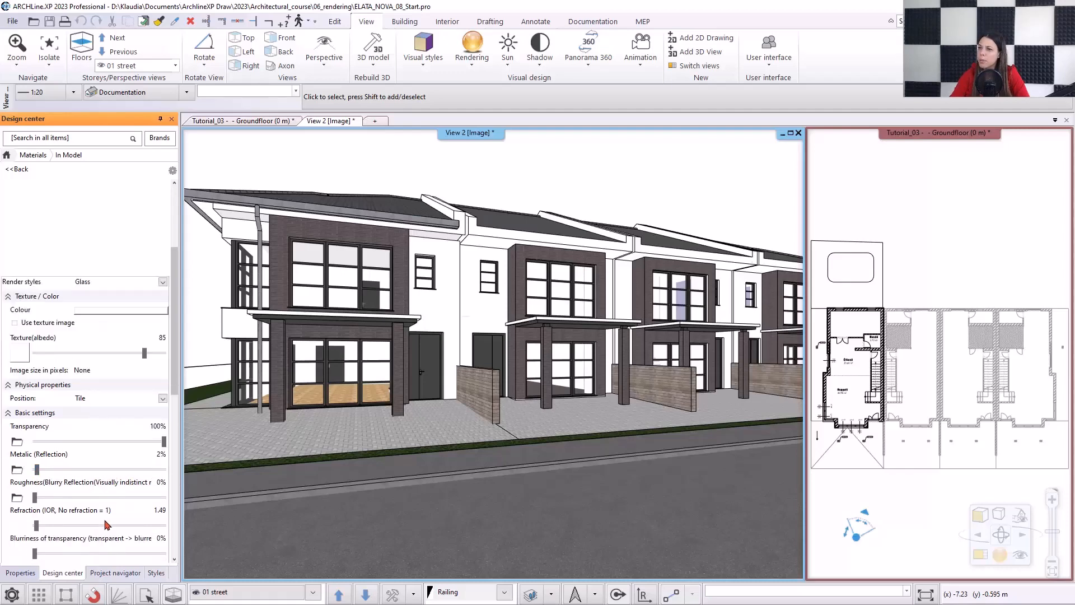
scroll(146, 524, down, 1)
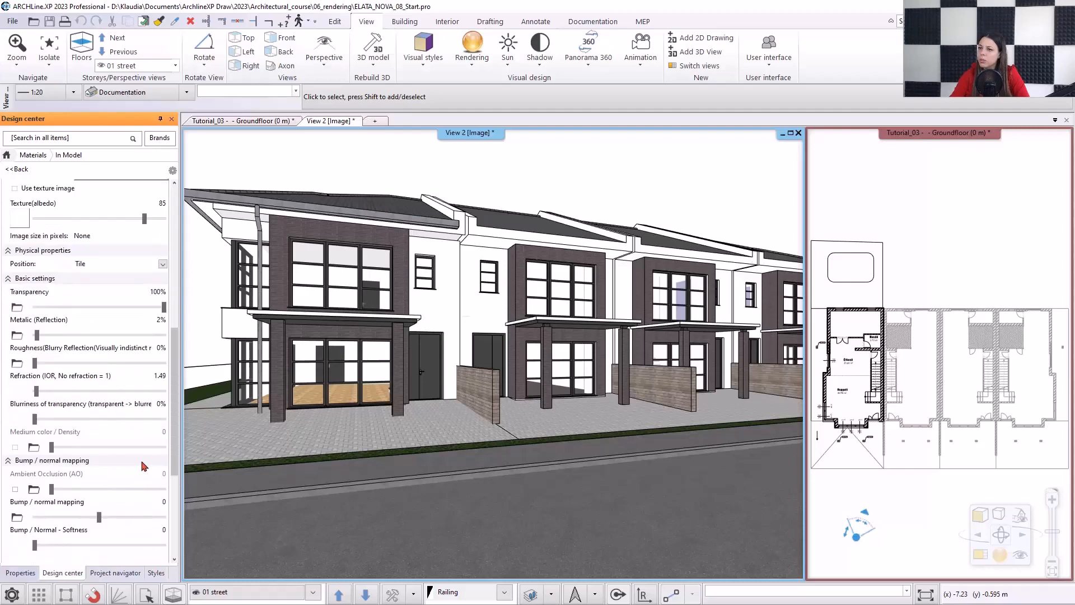
click(159, 376)
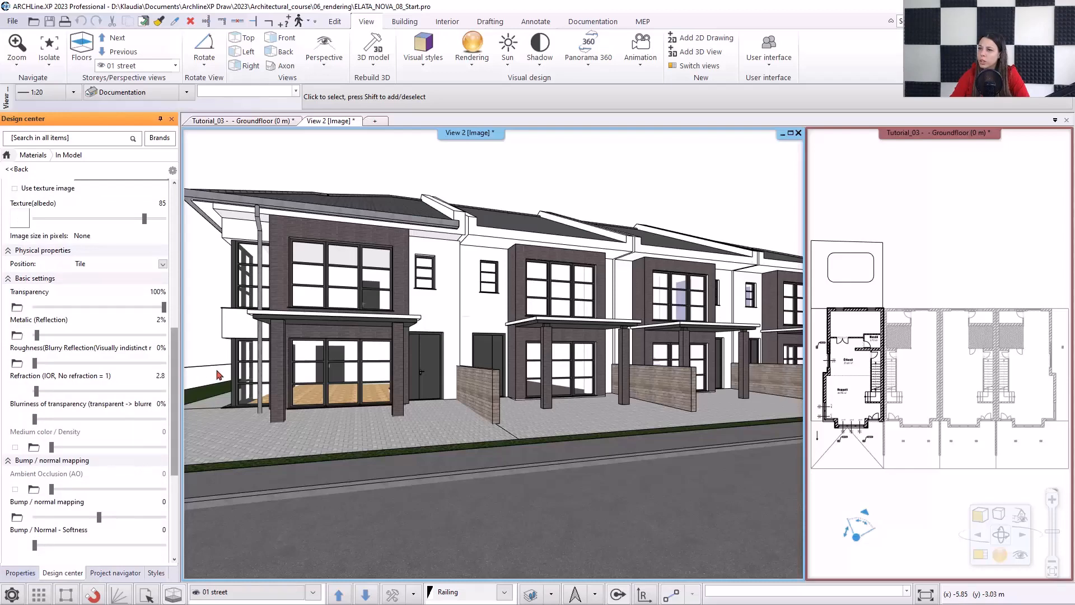
key(Return)
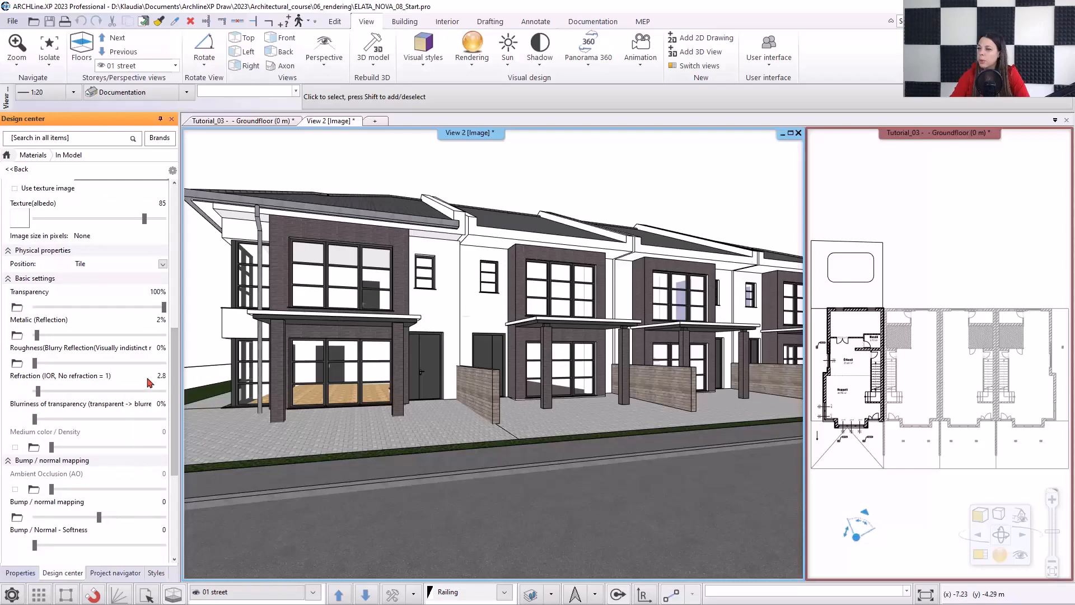
Step: Open the white facade wall's Bright_white material for editing and darken its colour to RGB 241, 241, 241
right_click(433, 314)
click(488, 124)
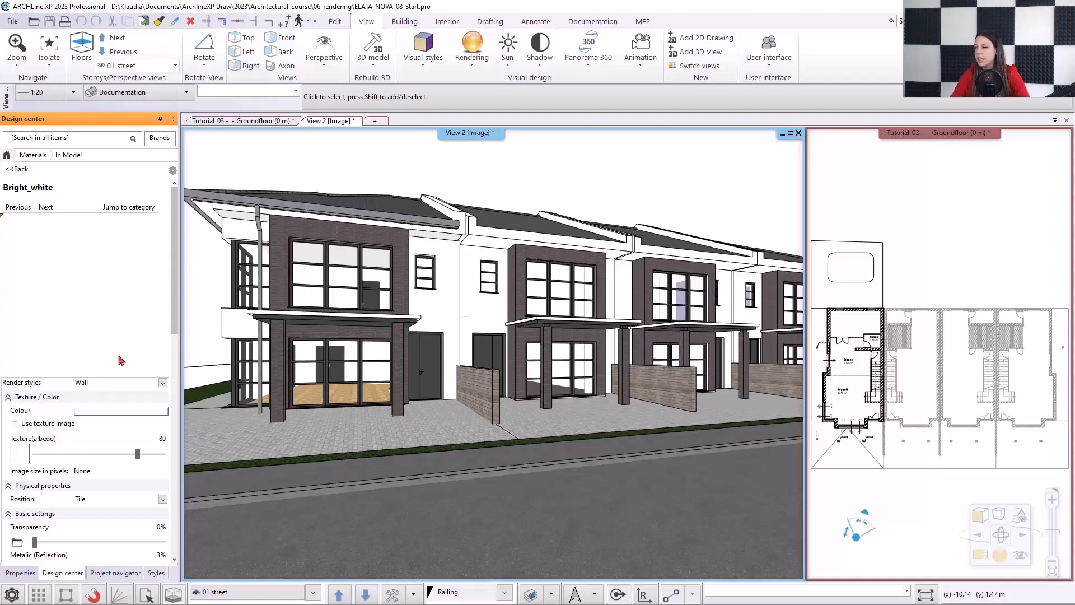
click(112, 411)
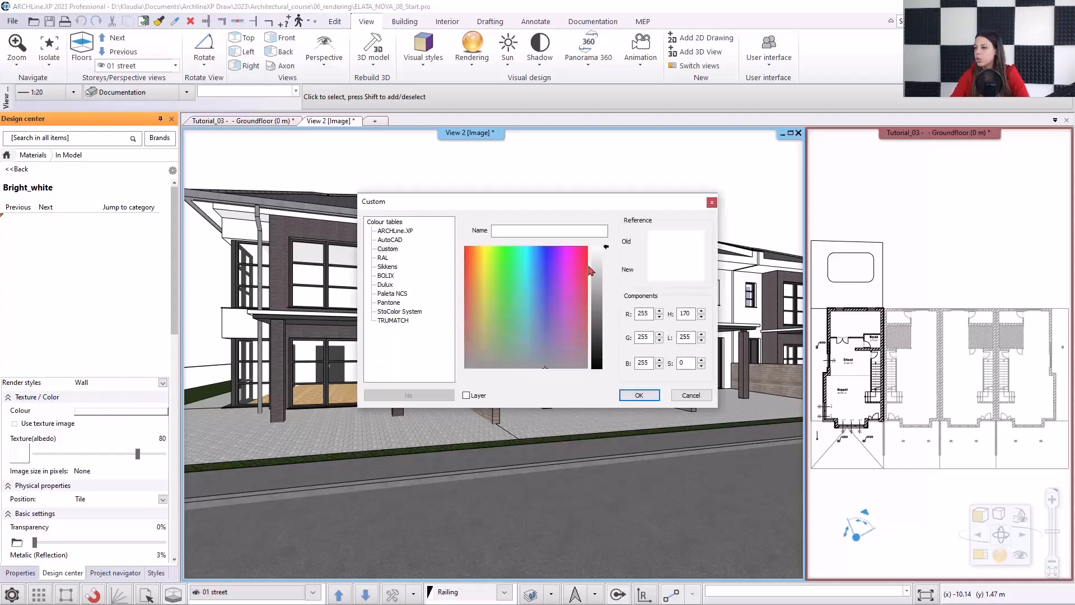
click(607, 250)
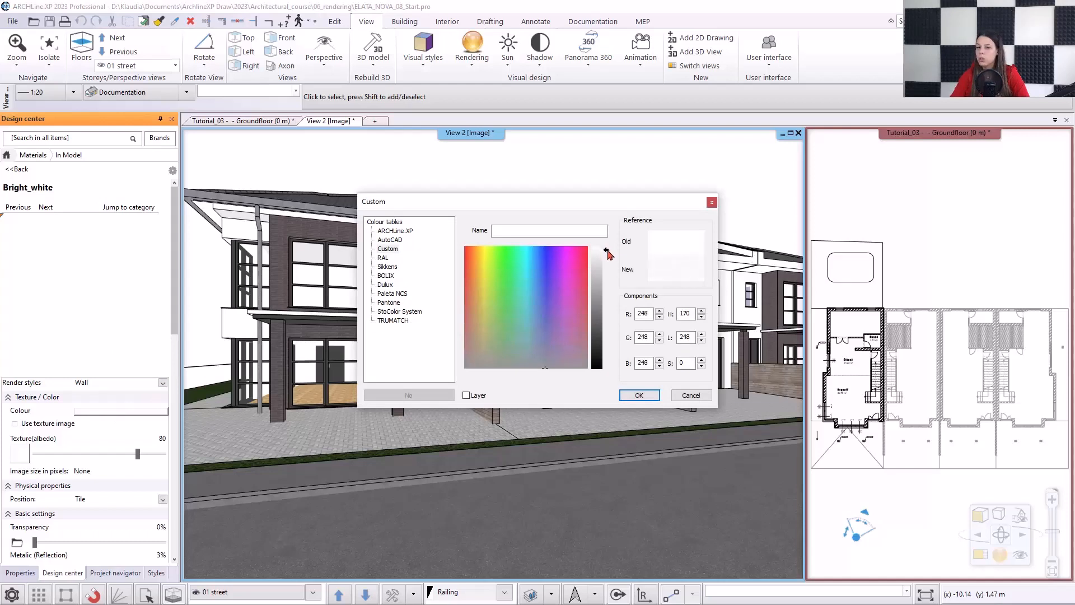
drag(608, 252, 608, 253)
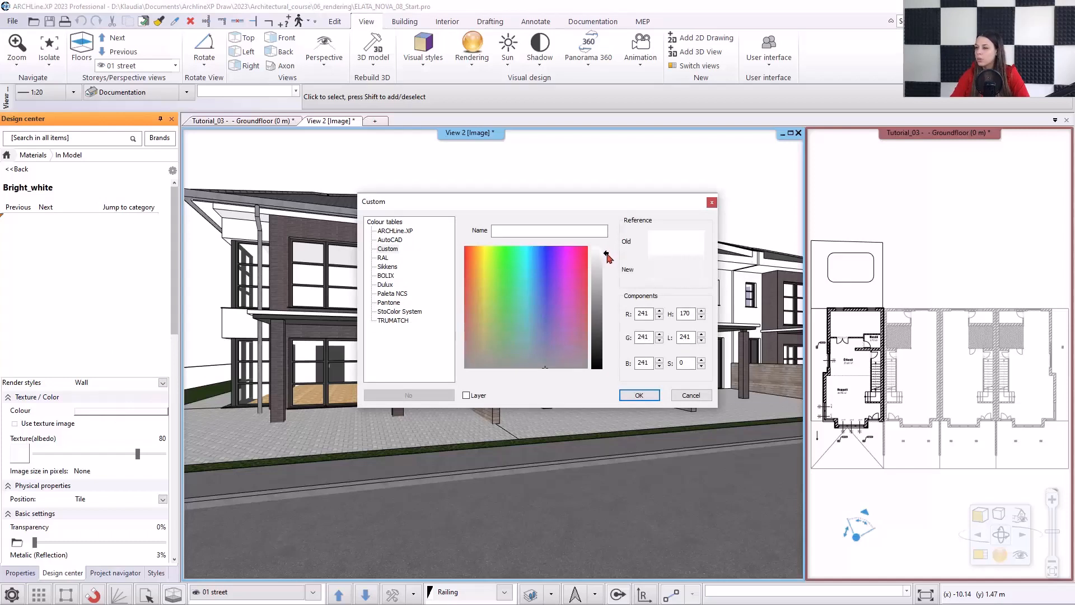
click(639, 396)
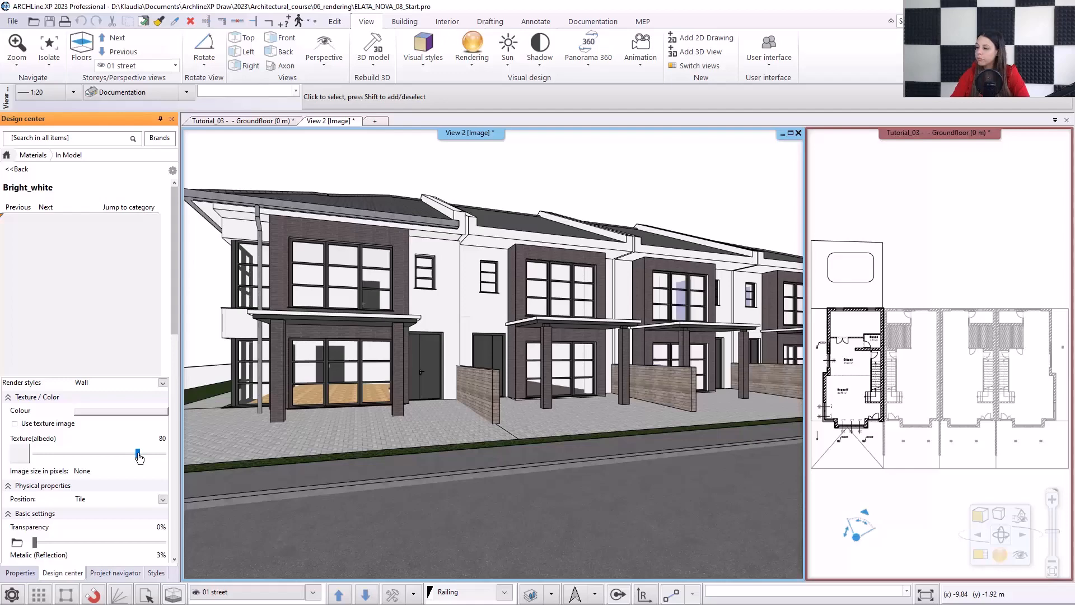
Step: Set the Bright_white wall material's texture (albedo) to 65 and look over its basic settings
drag(140, 459, 124, 458)
scroll(129, 459, down, 3)
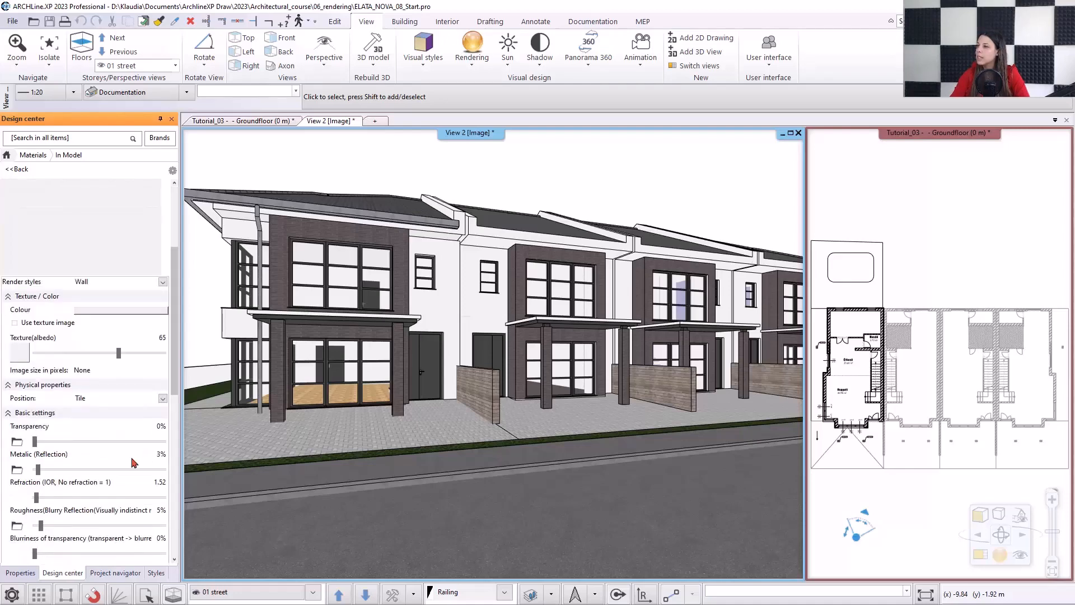
scroll(153, 455, down, 1)
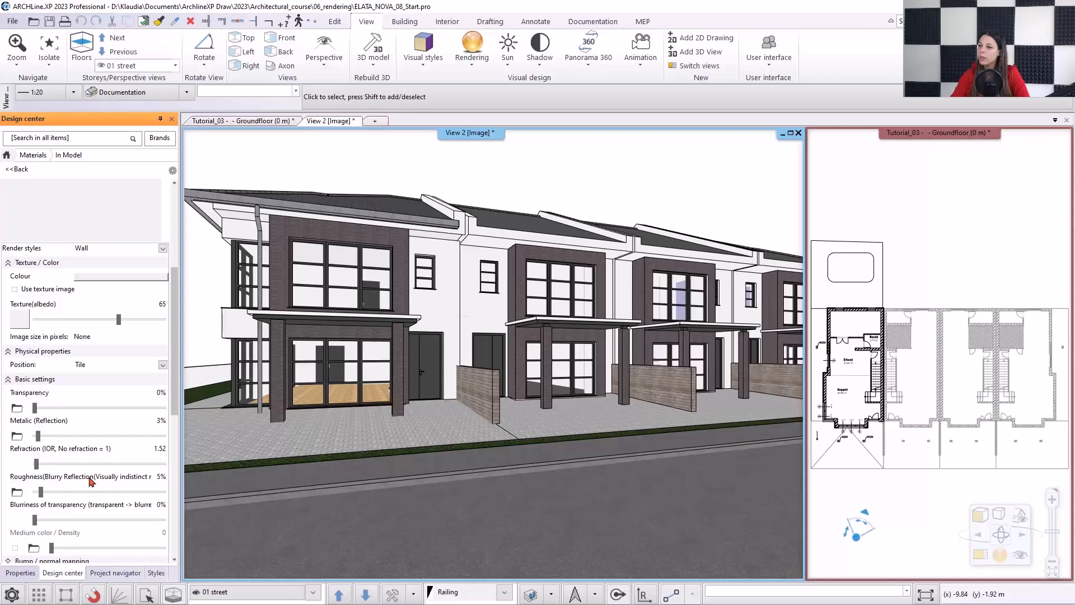
Step: Find the road slab's asphalt material and set its texture (albedo) to 20
right_click(336, 526)
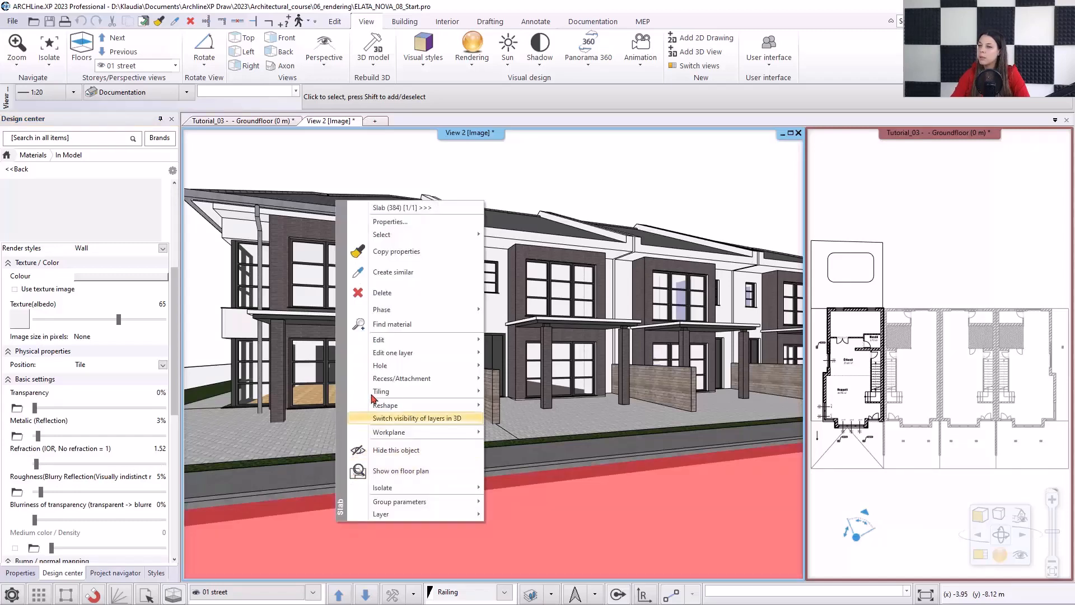
click(390, 325)
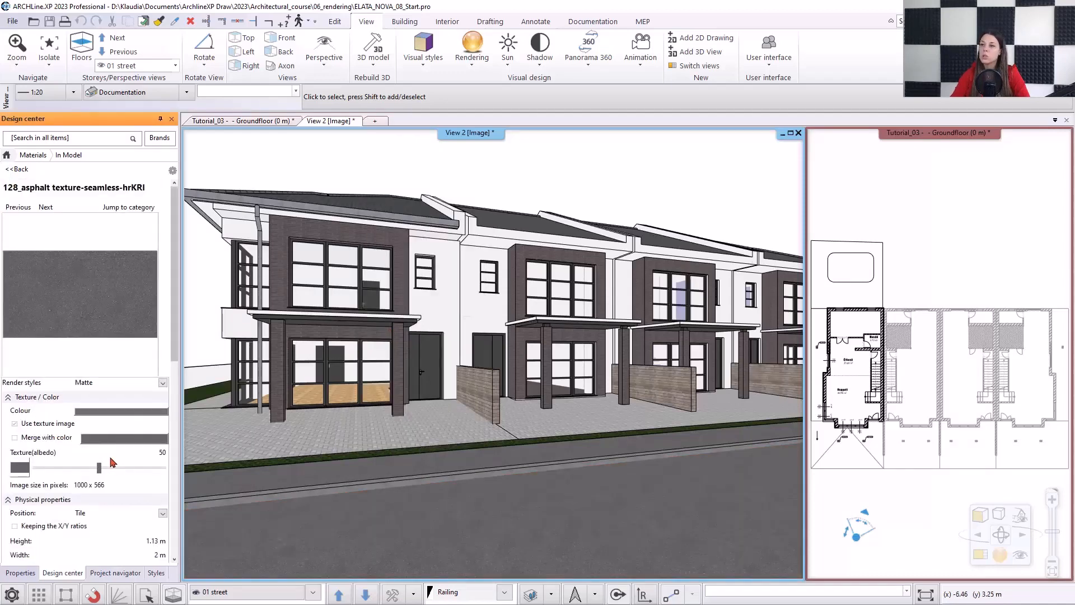
mouse_move(102, 472)
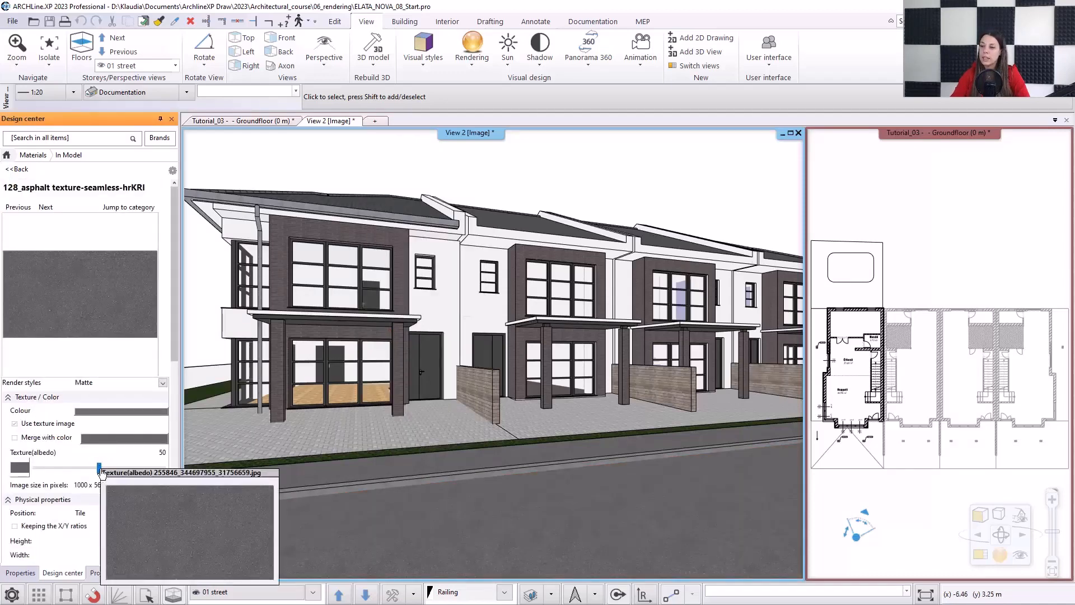
drag(100, 472, 62, 475)
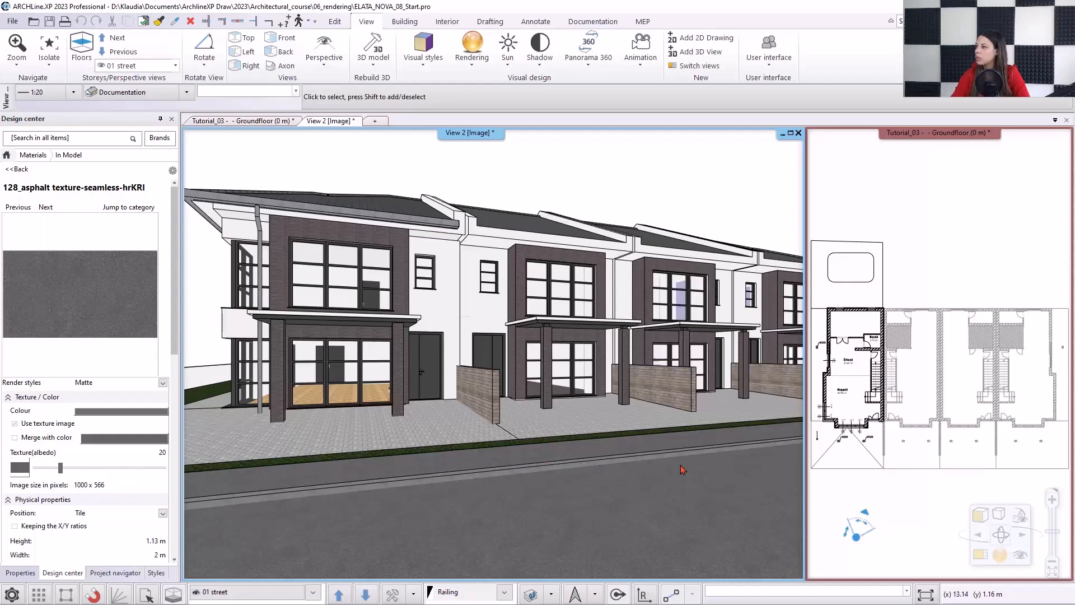
Step: Run an integrated test rendering of the street view to check the material changes, then close the render
click(1000, 554)
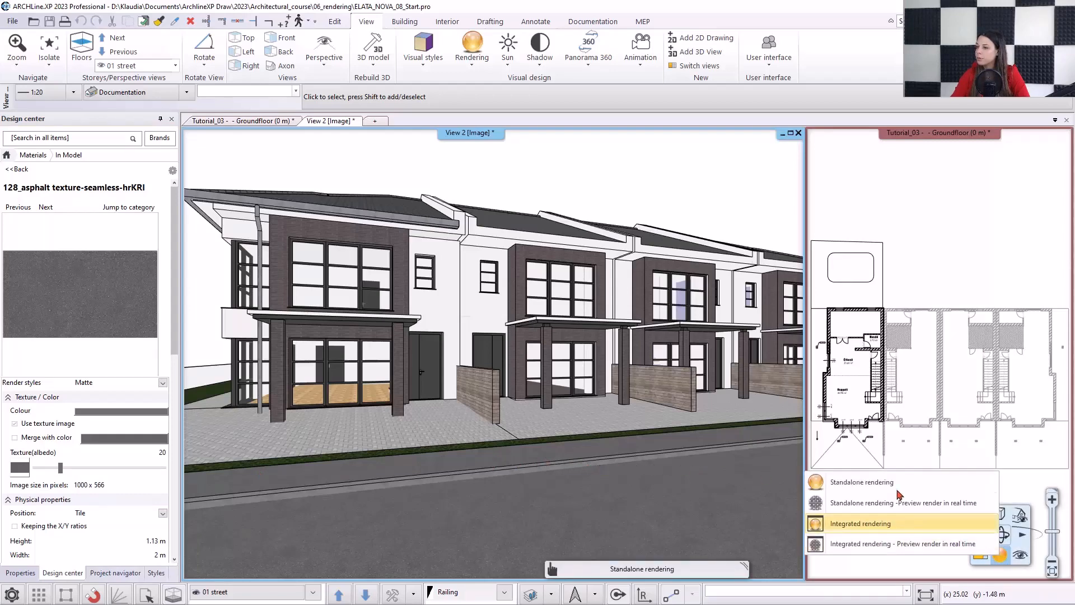
click(848, 529)
click(488, 494)
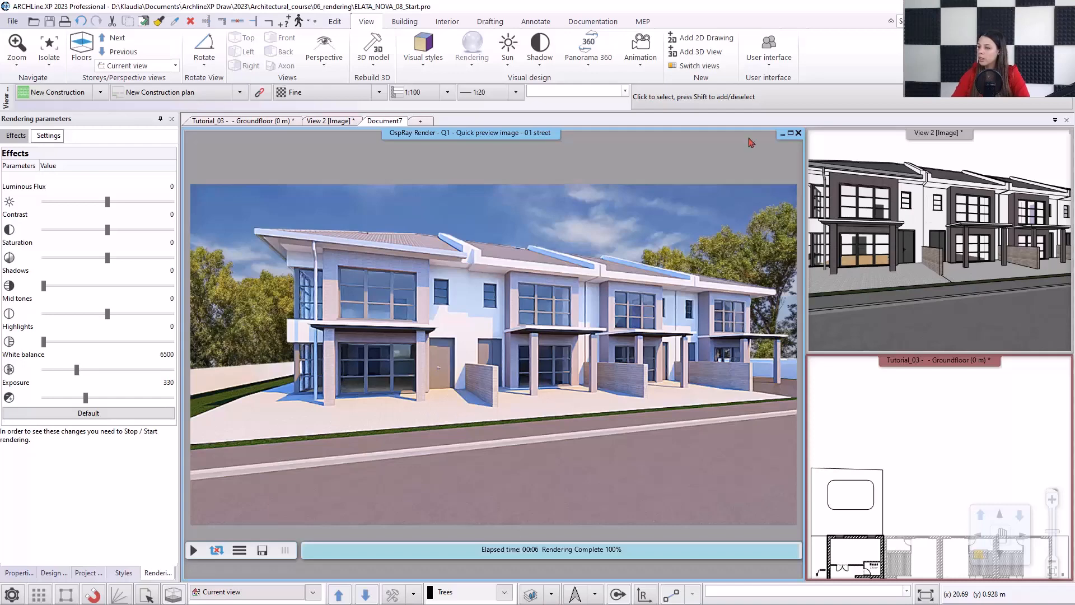
click(799, 134)
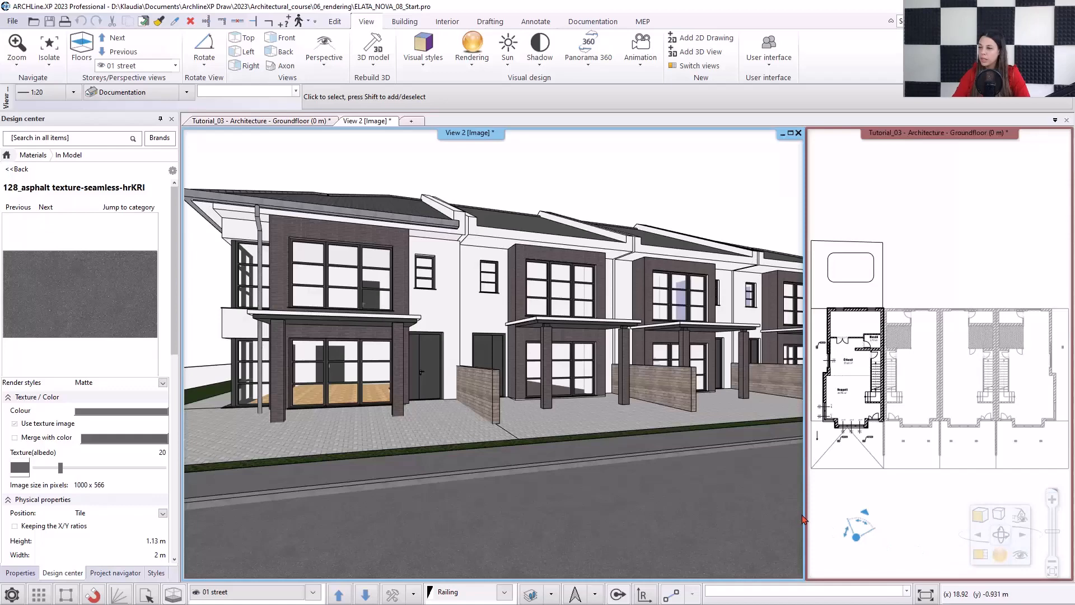
Step: Find the low wooden partition wall's Deck_wood_02 material and set its texture (albedo) to 40
right_click(493, 394)
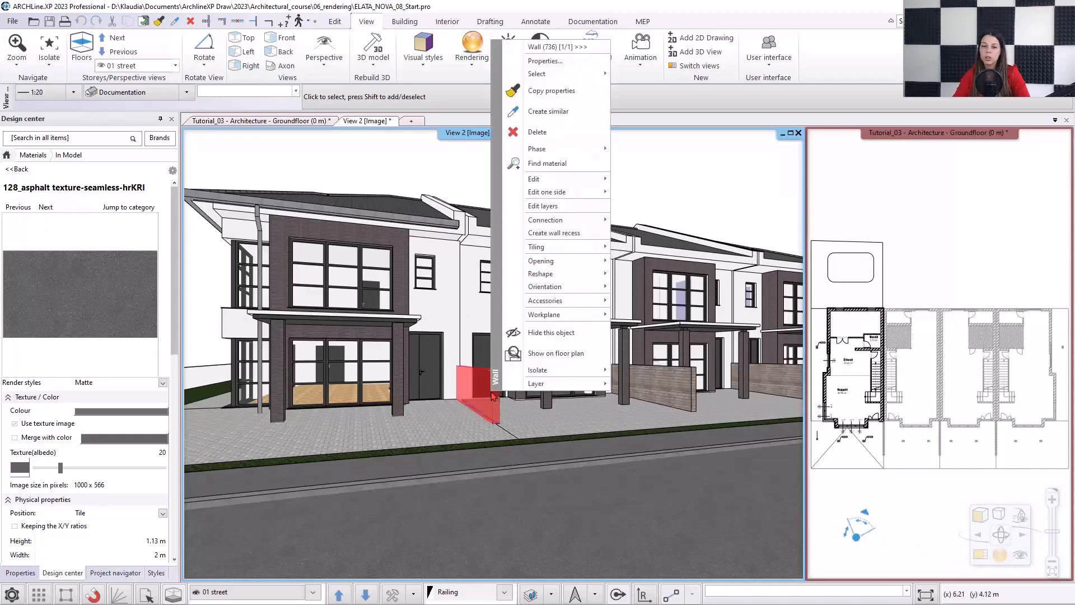
click(547, 163)
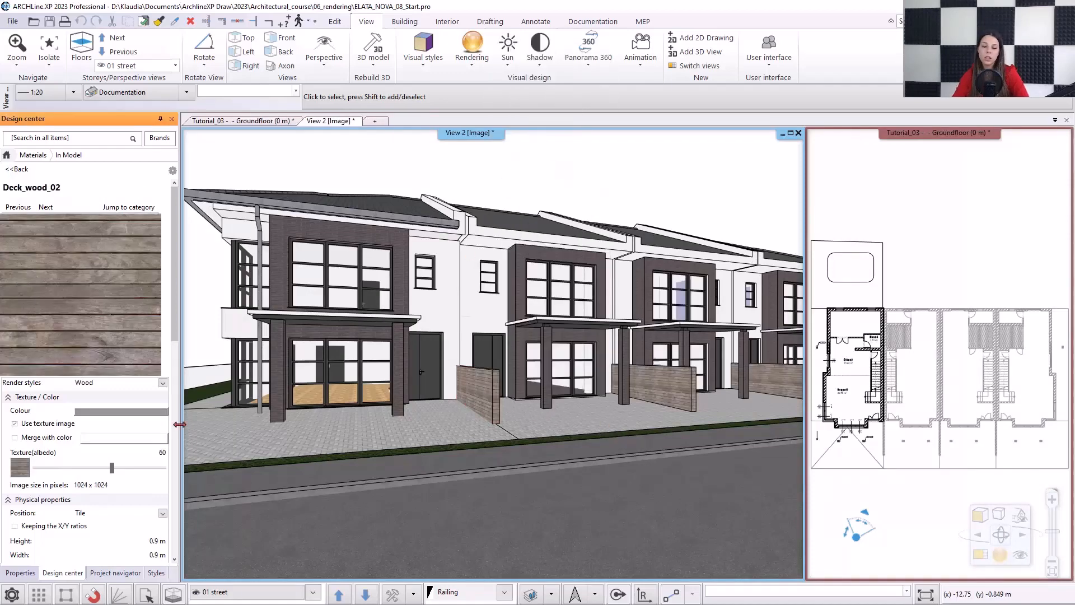
drag(112, 468, 86, 472)
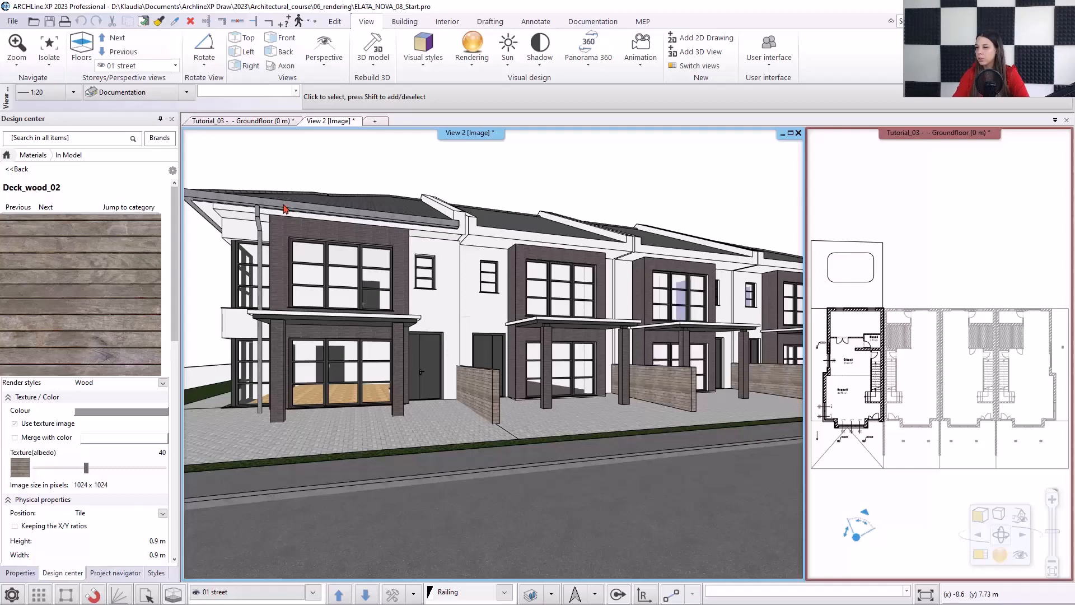
Step: Find the Steel material at the roof edge and set its metallic reflection to 20%
right_click(284, 209)
click(364, 334)
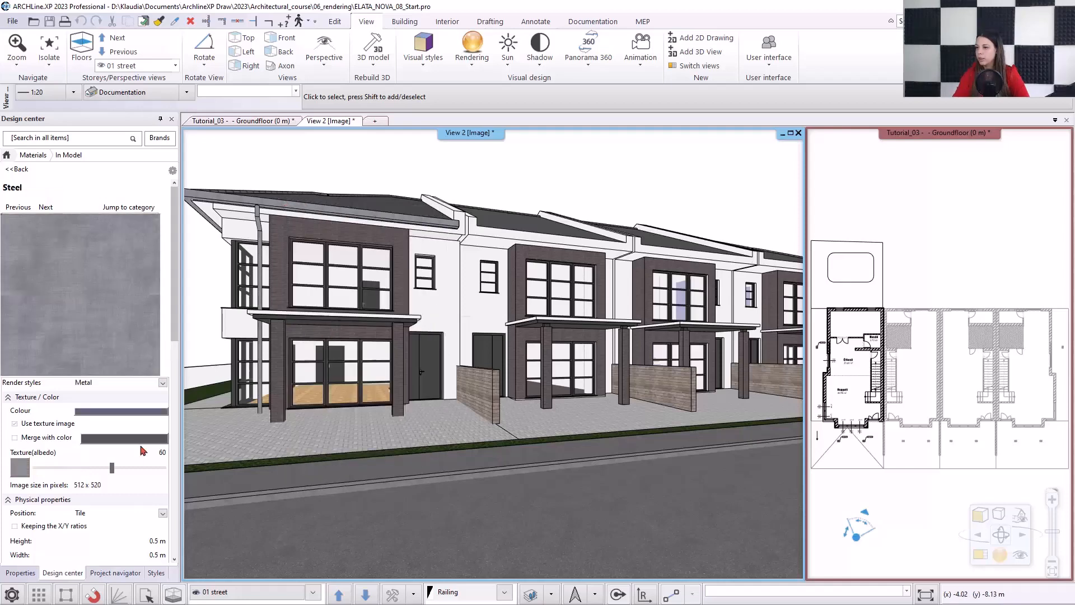
scroll(115, 498, down, 4)
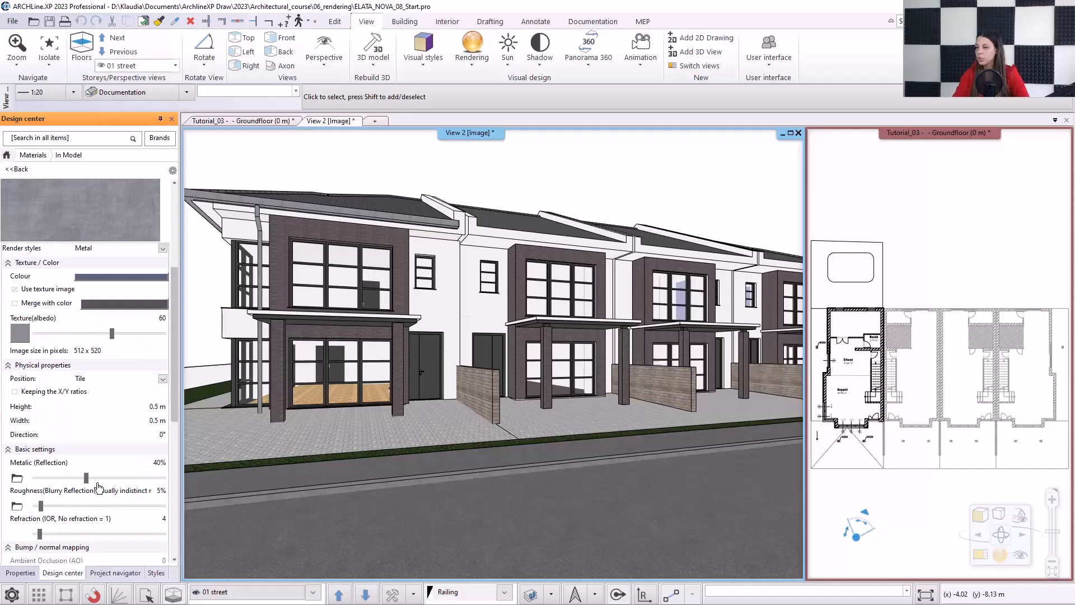
drag(87, 479, 60, 479)
Step: Find the driveway ramp's Bevel_paver material and set its texture (albedo) to 20
right_click(249, 446)
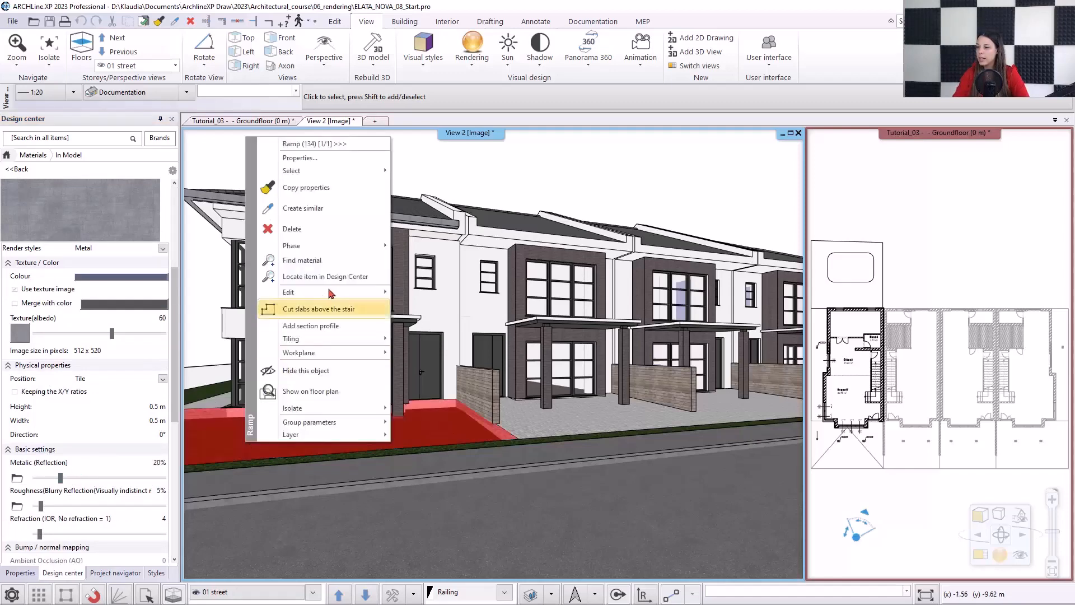
click(302, 260)
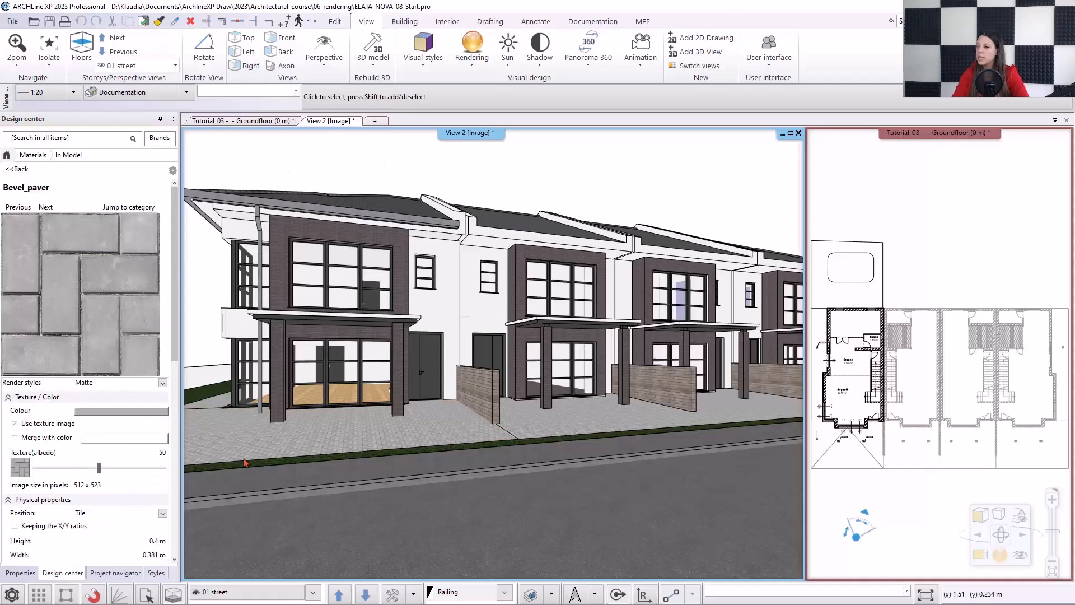
drag(99, 475, 59, 477)
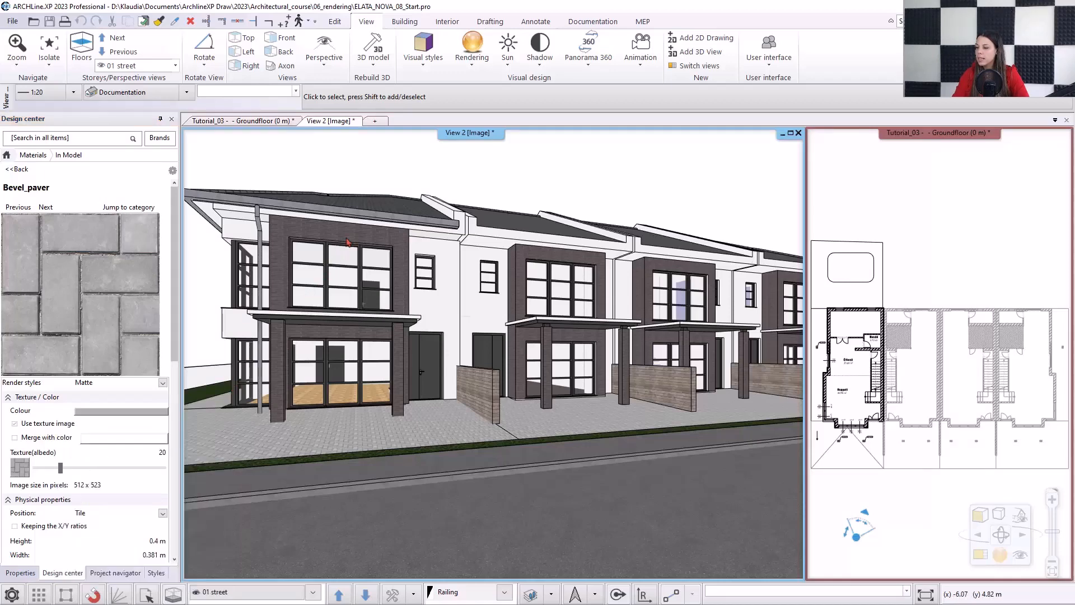
Step: Find the dark brick facade's Brick6 material and set its texture (albedo) to 40
right_click(346, 240)
click(402, 361)
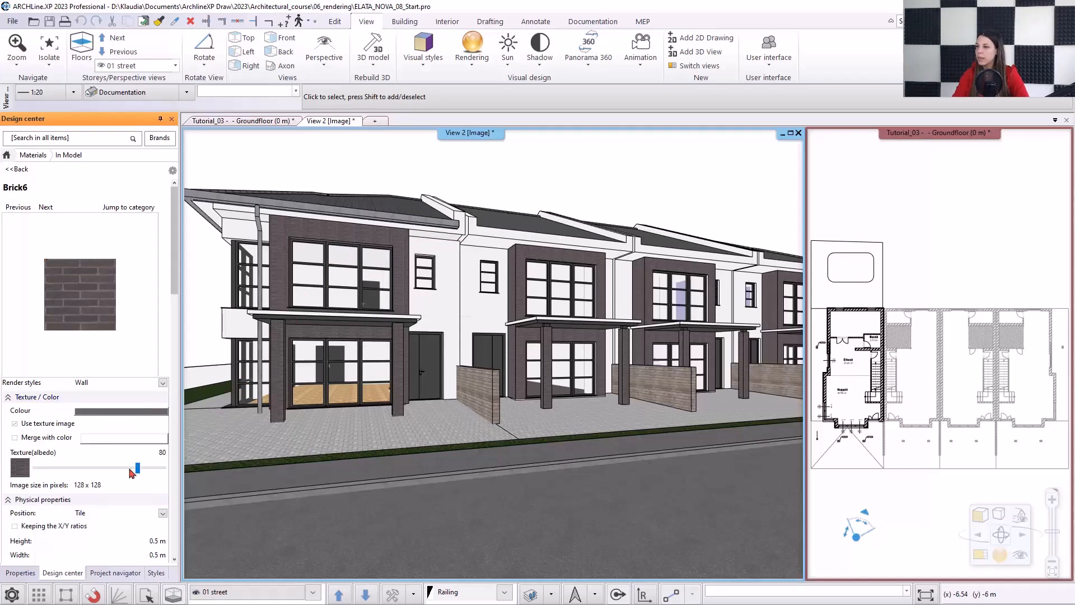
drag(137, 473, 86, 472)
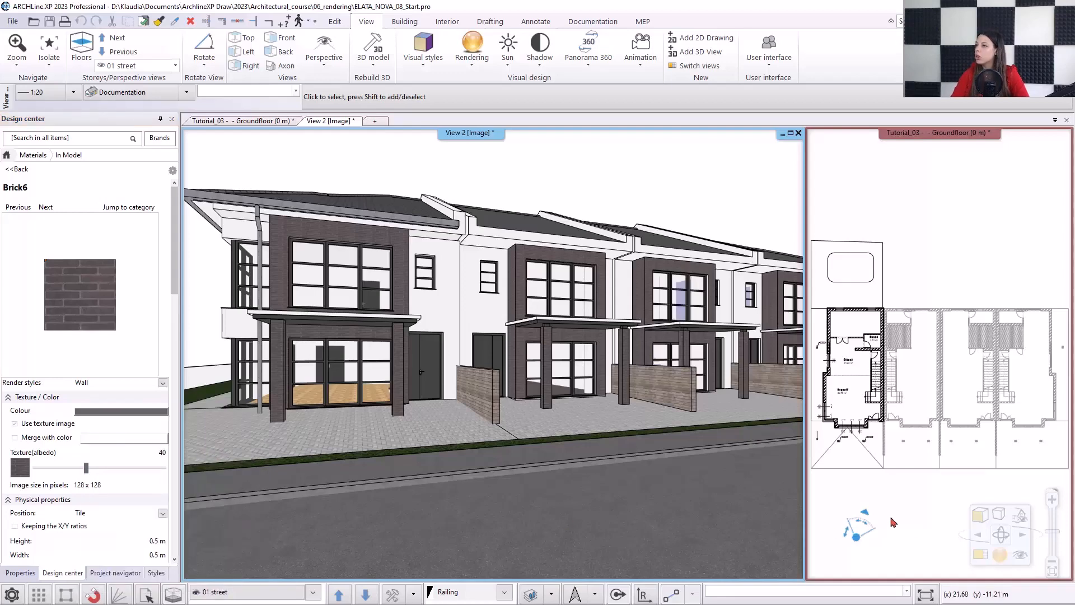
Step: Render the street view with the Q1 - Quick preview image preset and save it as 2.jpg in the Test render folder
click(1000, 554)
click(896, 507)
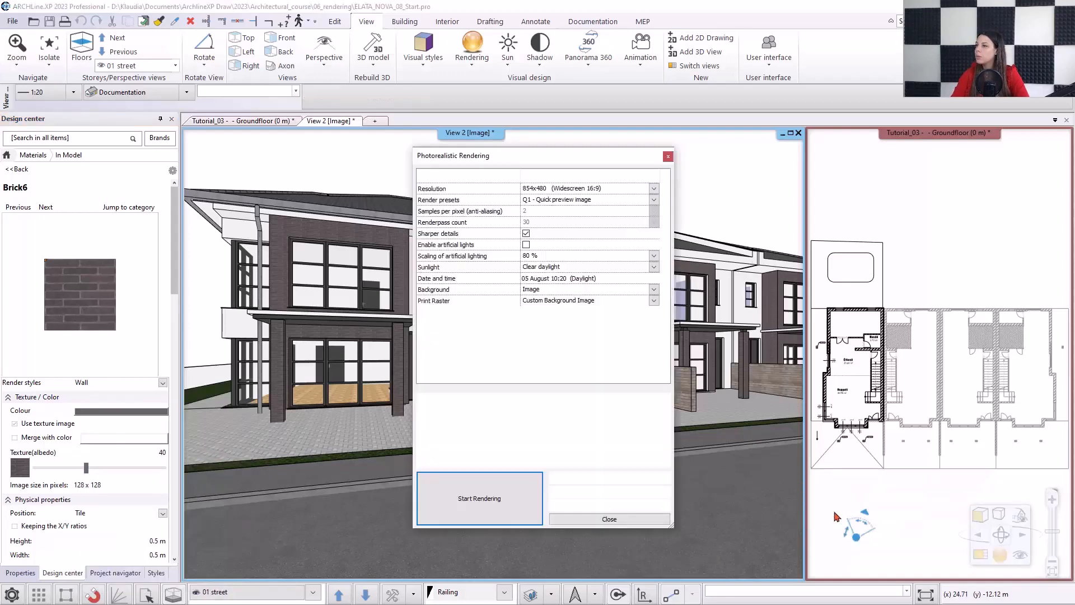
click(509, 511)
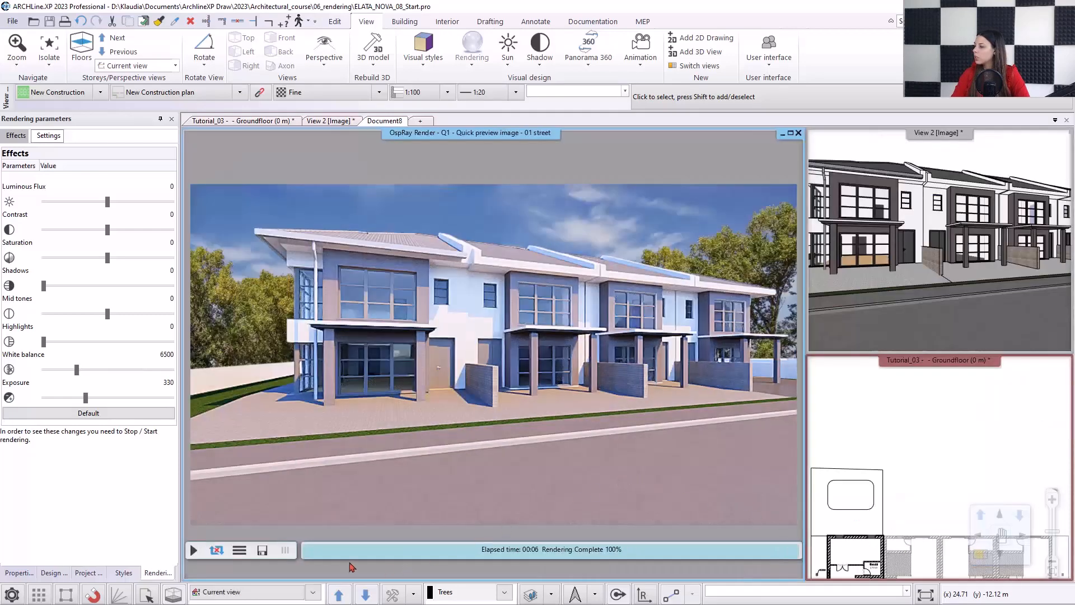
click(262, 550)
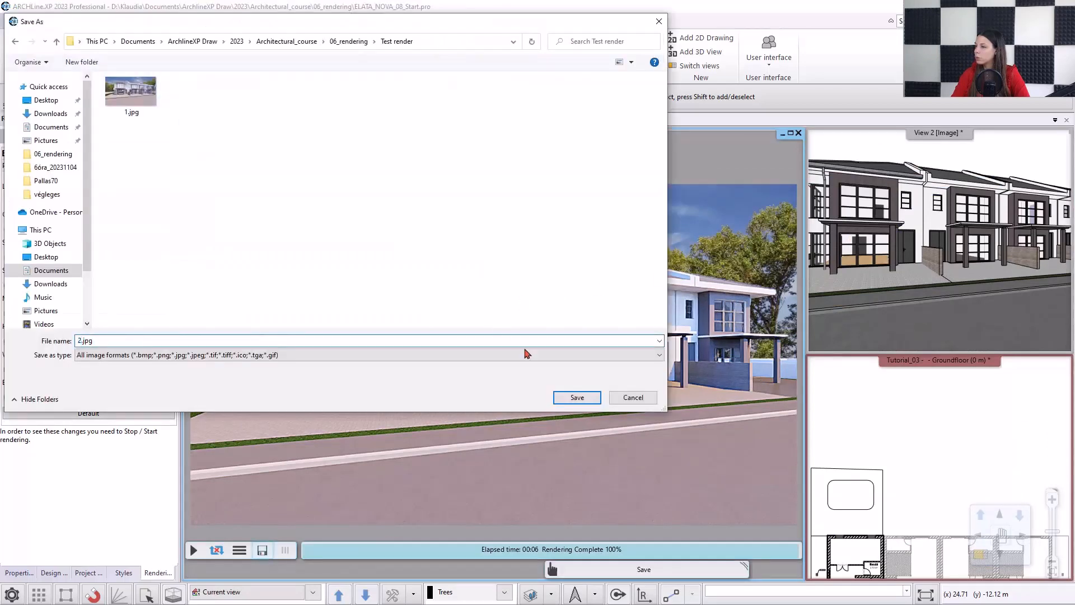
click(579, 398)
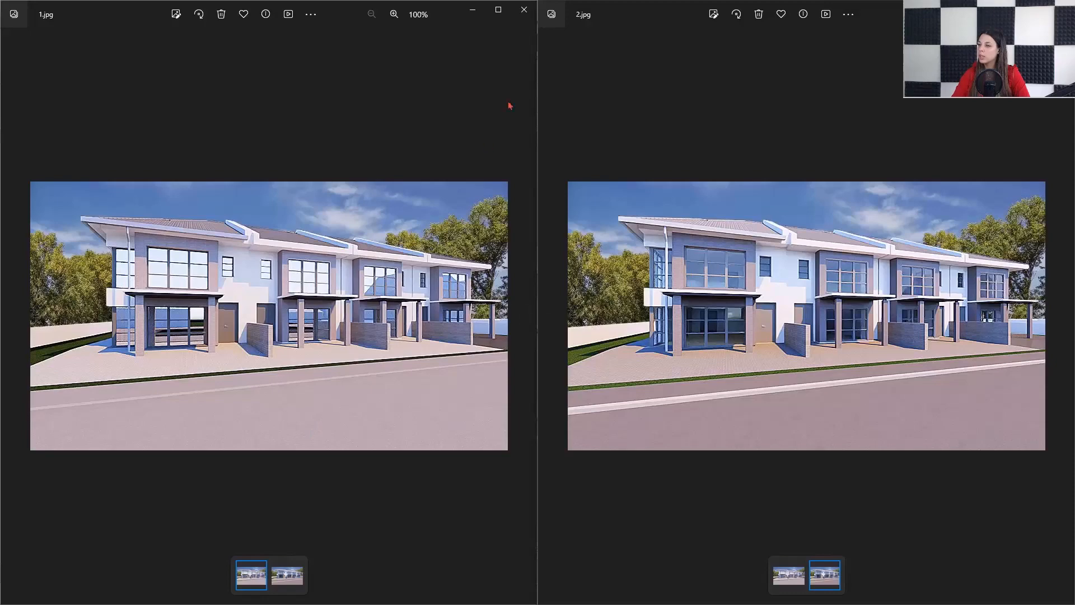
Step: Close the compared images 1.jpg and 2.jpg, the Test render folder and the finished render
click(524, 10)
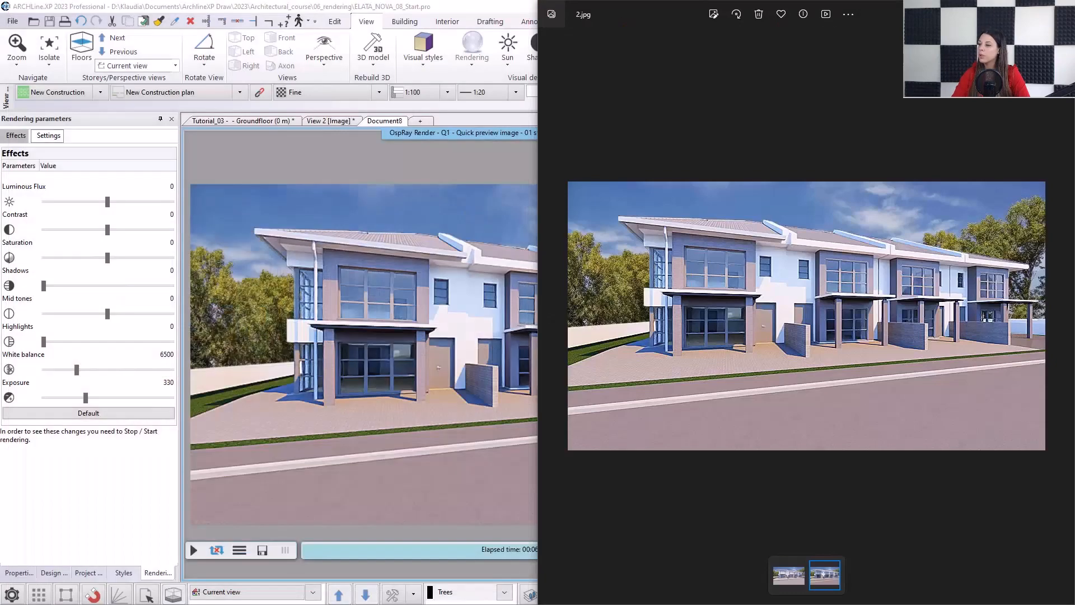
key(alt+F4)
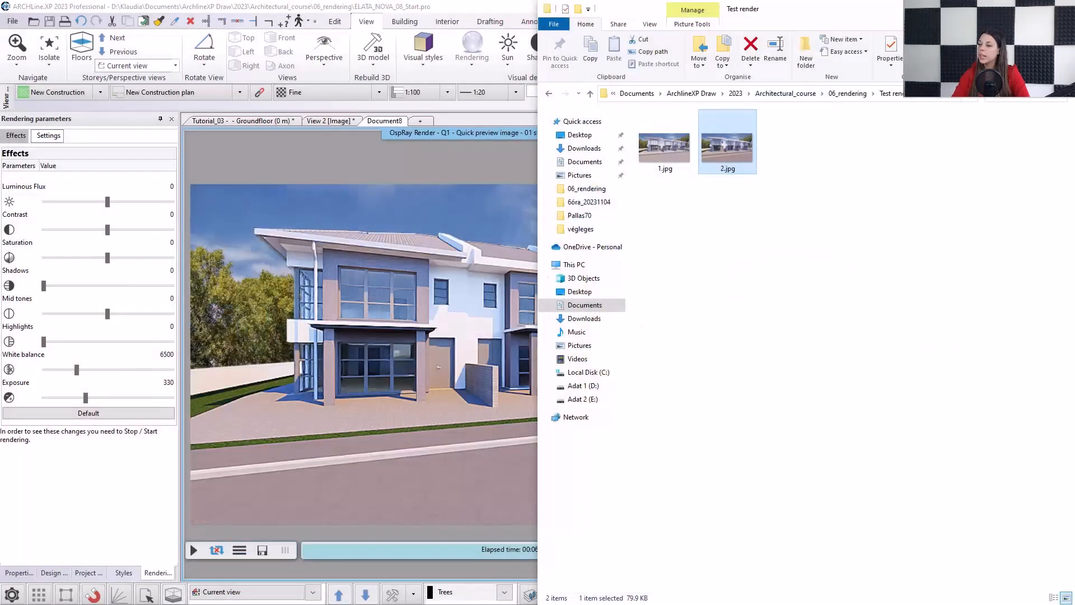
key(alt+F4)
click(802, 136)
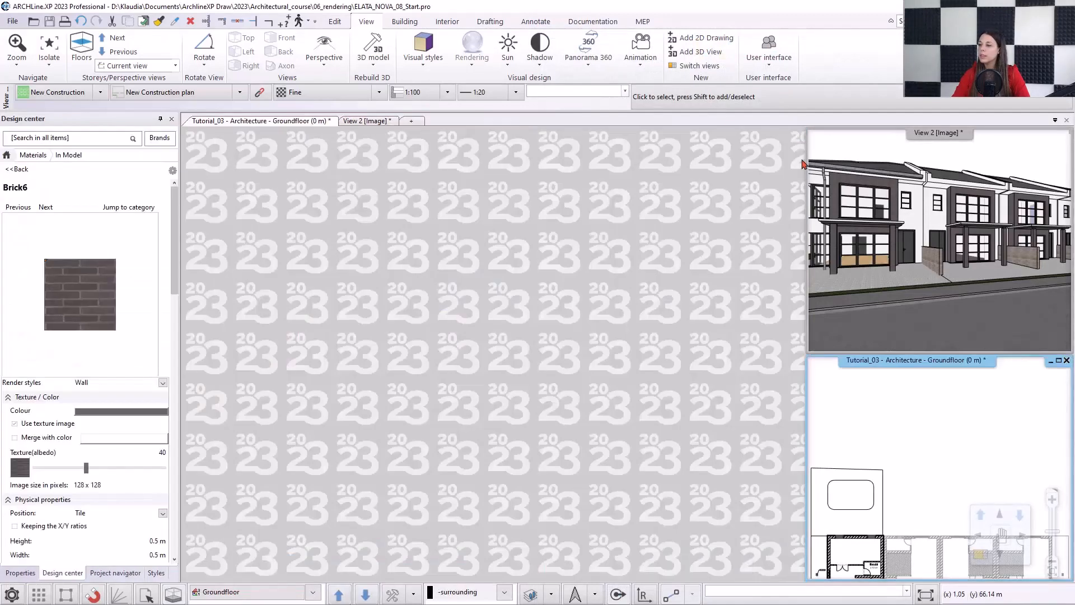
Step: Make the ground-floor plan the main view and use Layer Walk to show the Curtain, Decoration and Other object layers
click(979, 557)
click(551, 594)
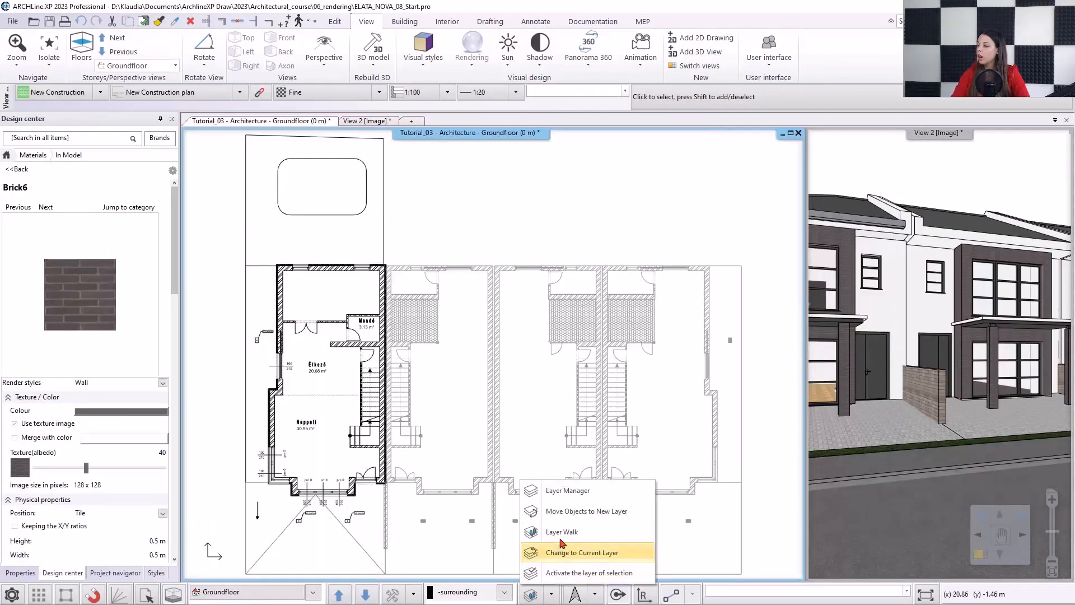
click(561, 532)
scroll(557, 271, up, 6)
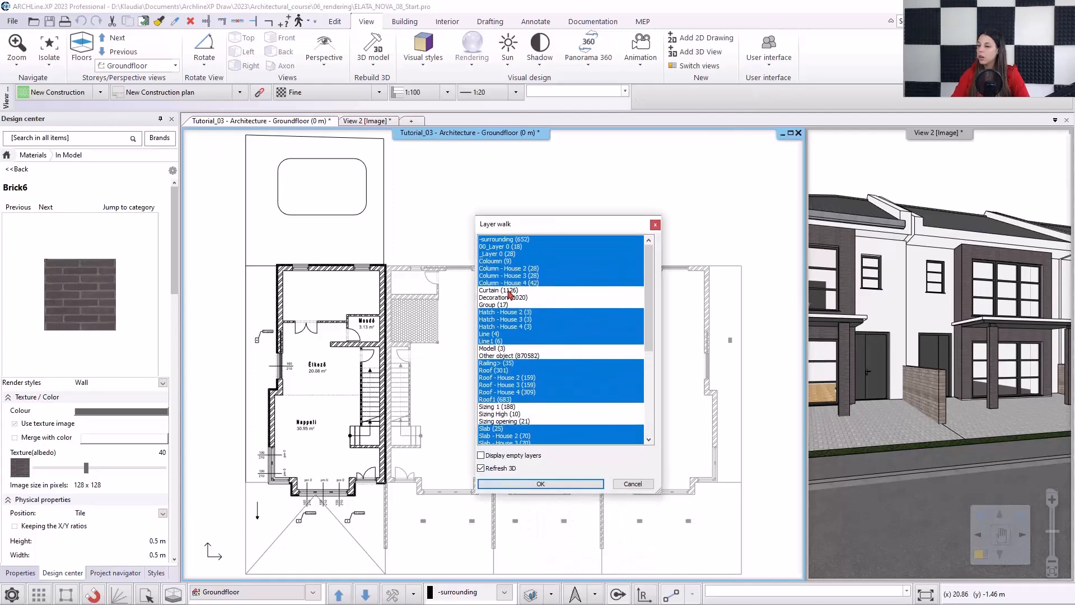
click(510, 291)
click(510, 297)
click(517, 356)
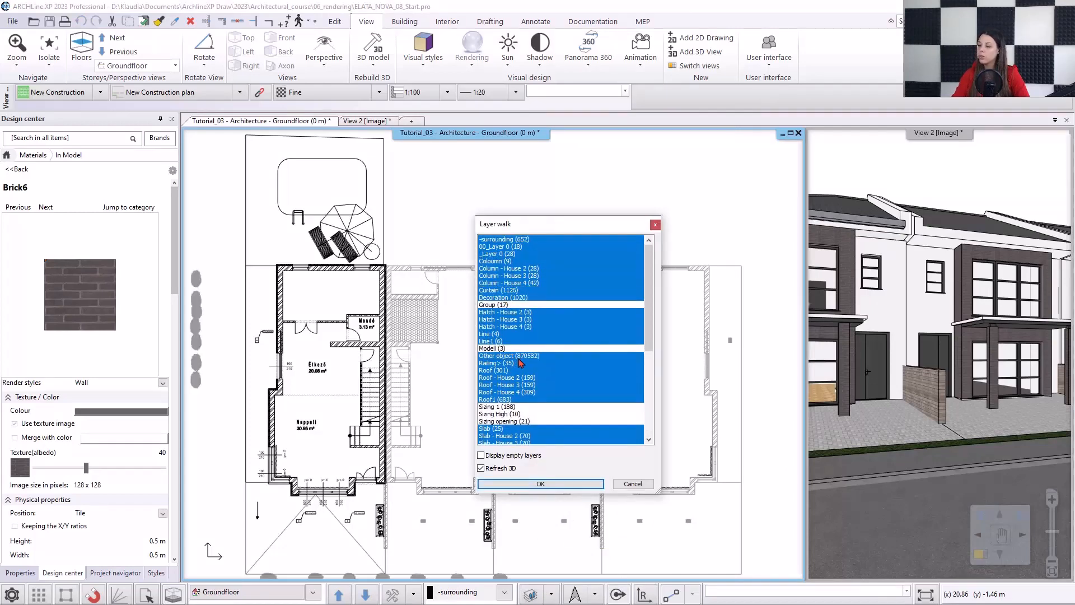
scroll(528, 367, down, 6)
click(507, 385)
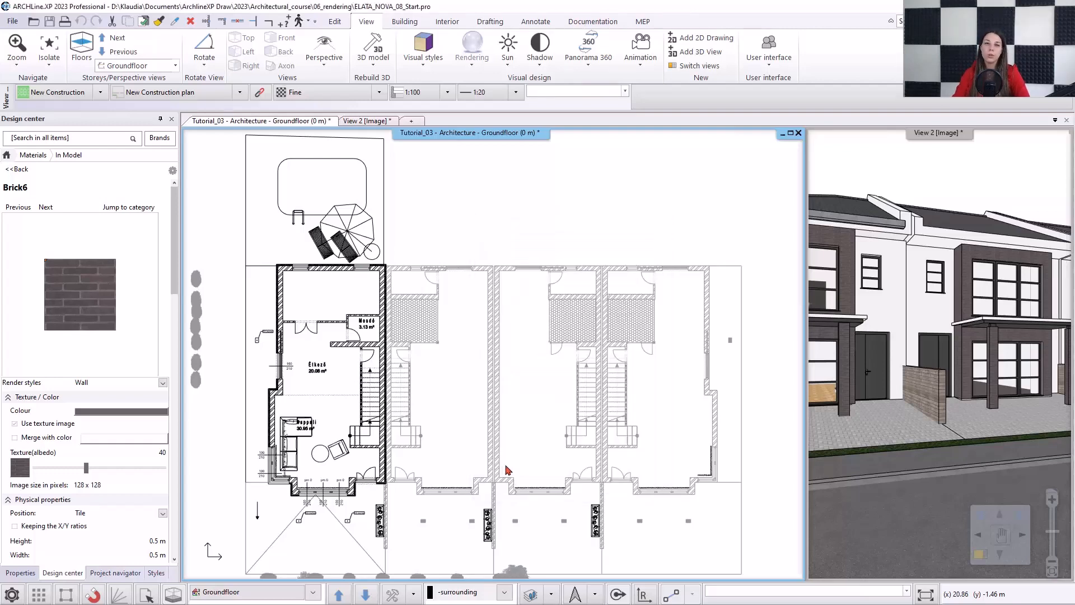
Step: Make View 2 the main view and apply the Plastic render style to the white car's body and Glass to its windows
click(518, 484)
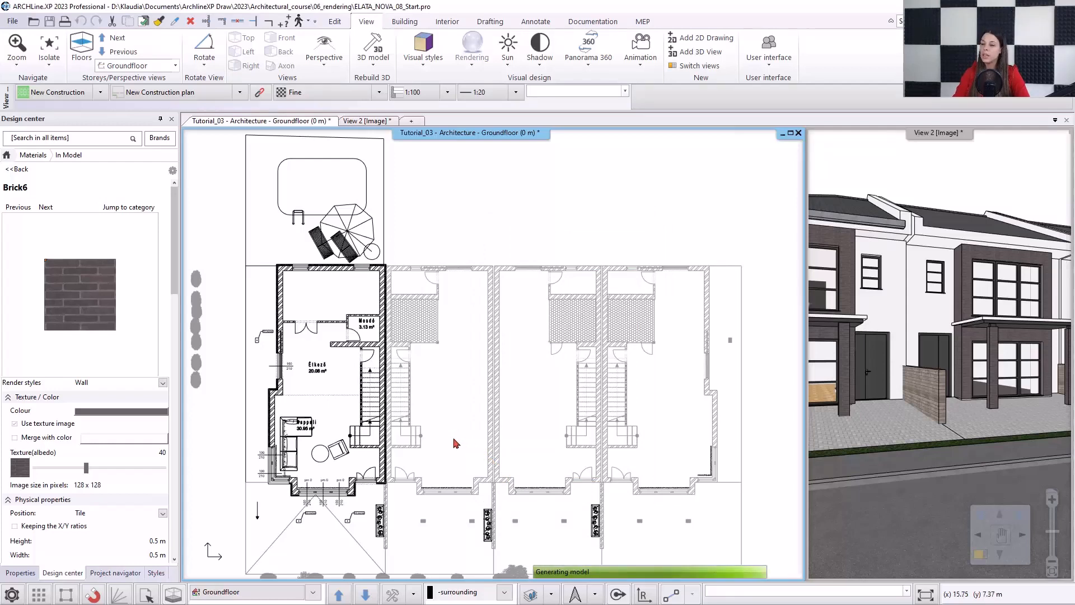
click(370, 121)
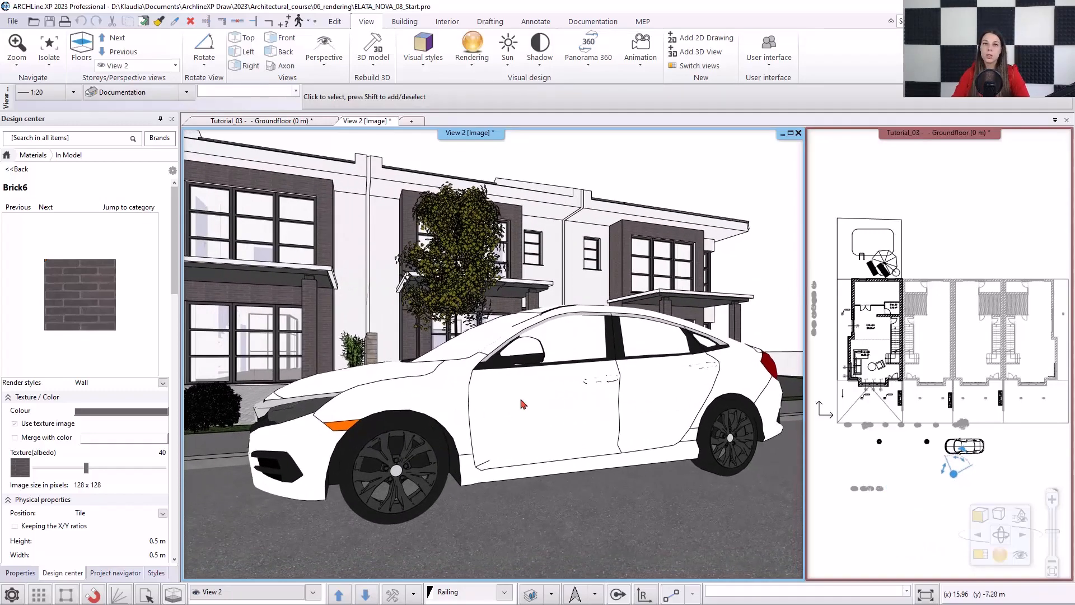
click(7, 155)
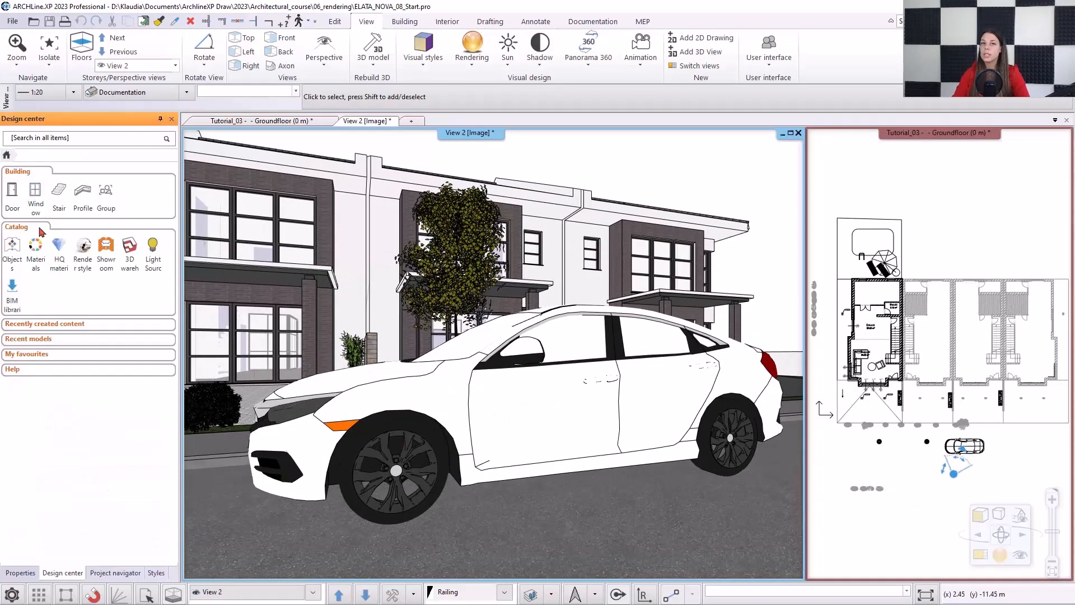
click(83, 246)
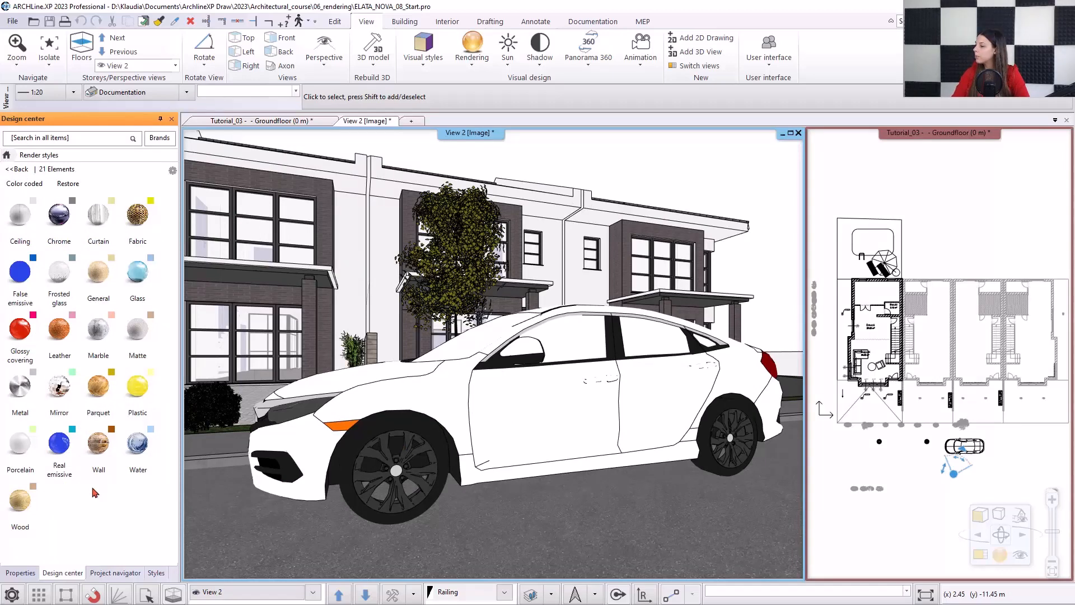
drag(138, 392, 515, 421)
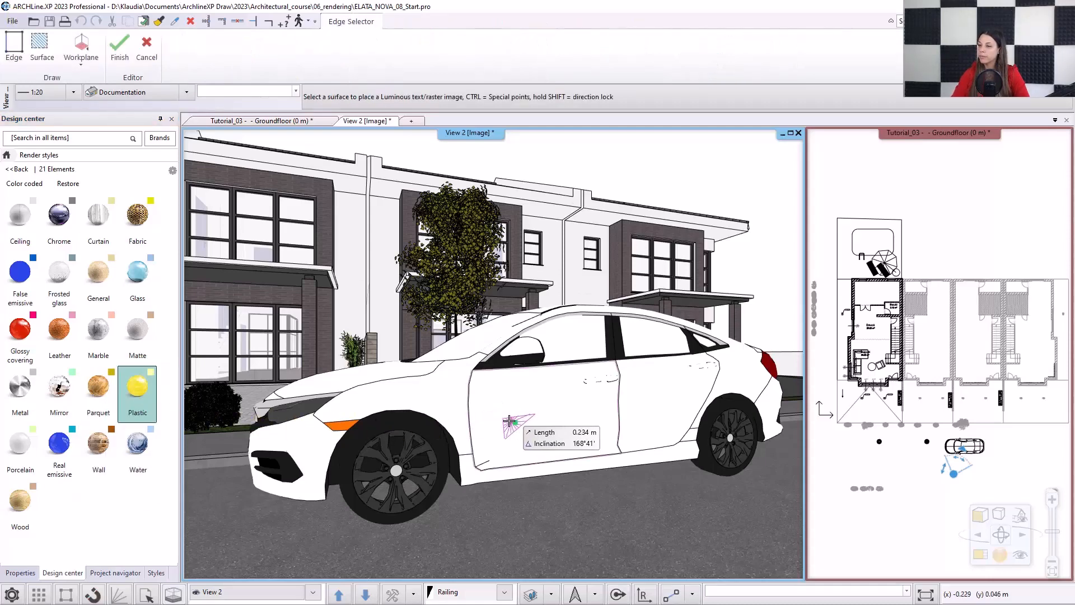
key(Escape)
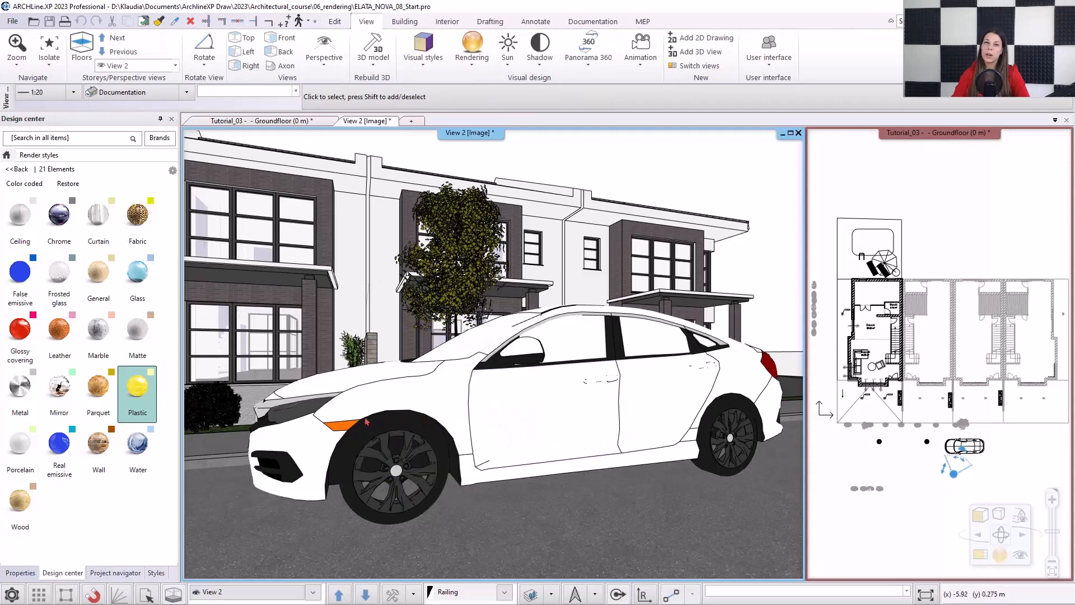
drag(137, 286, 463, 344)
key(Escape)
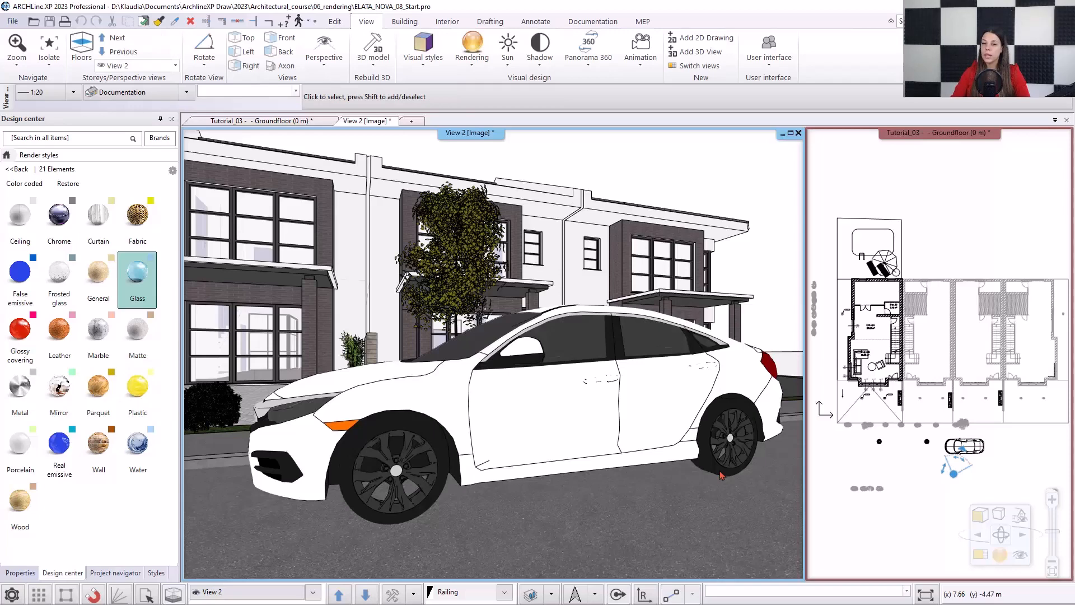
Step: Run an integrated render of the car view at 854x480 with the Q1 - Quick preview image preset and close the result
click(1000, 556)
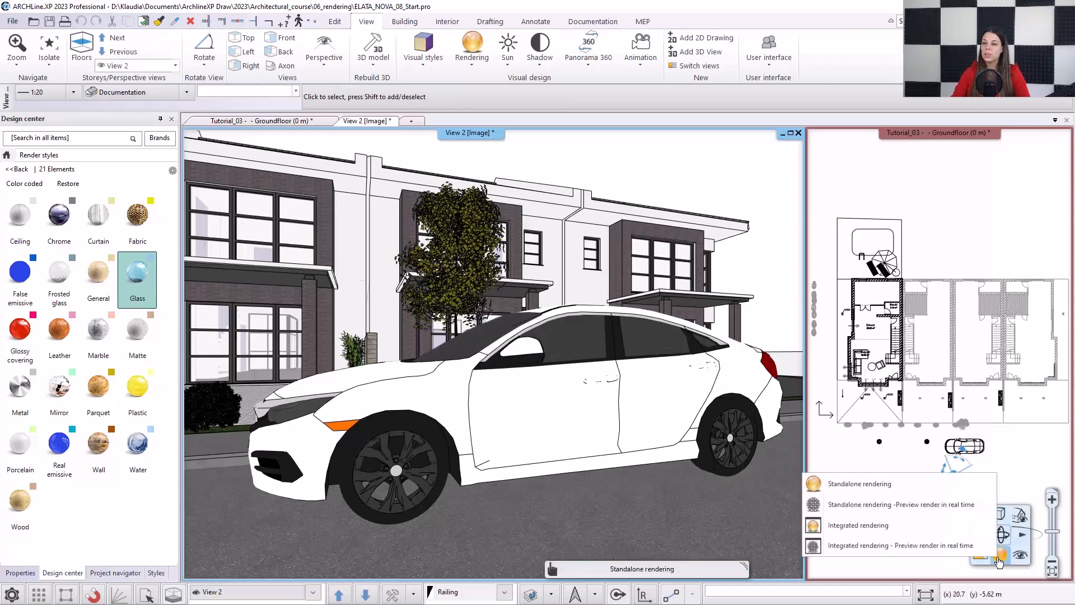
click(908, 525)
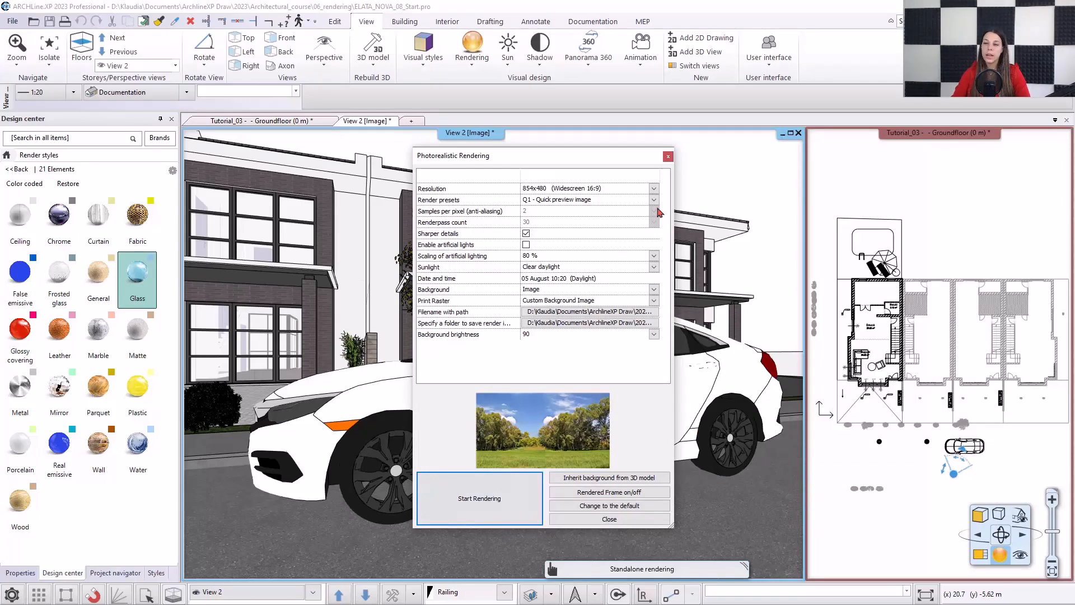
click(502, 496)
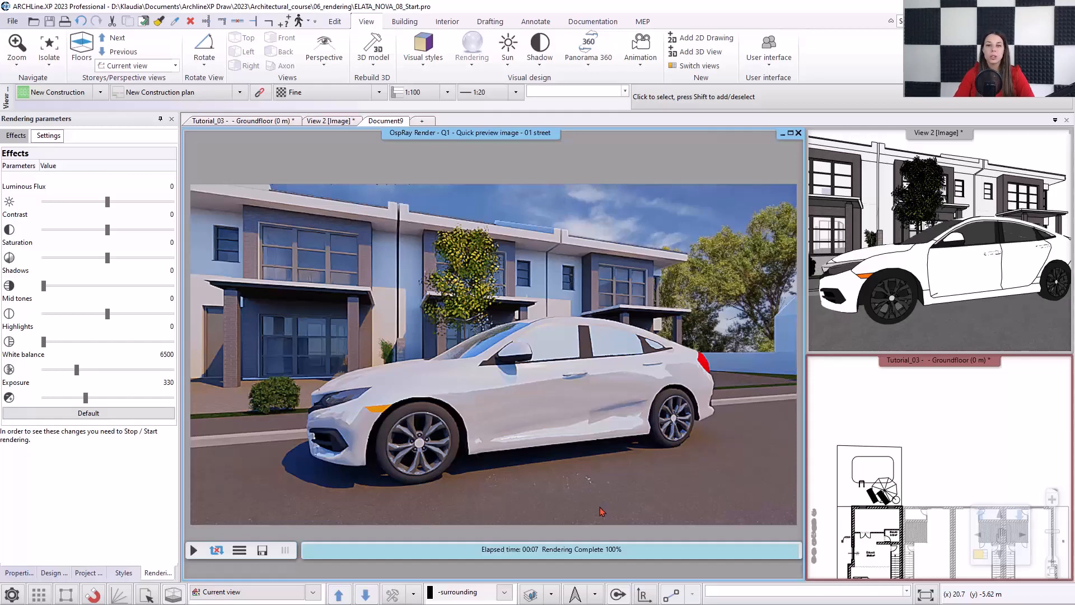
click(799, 133)
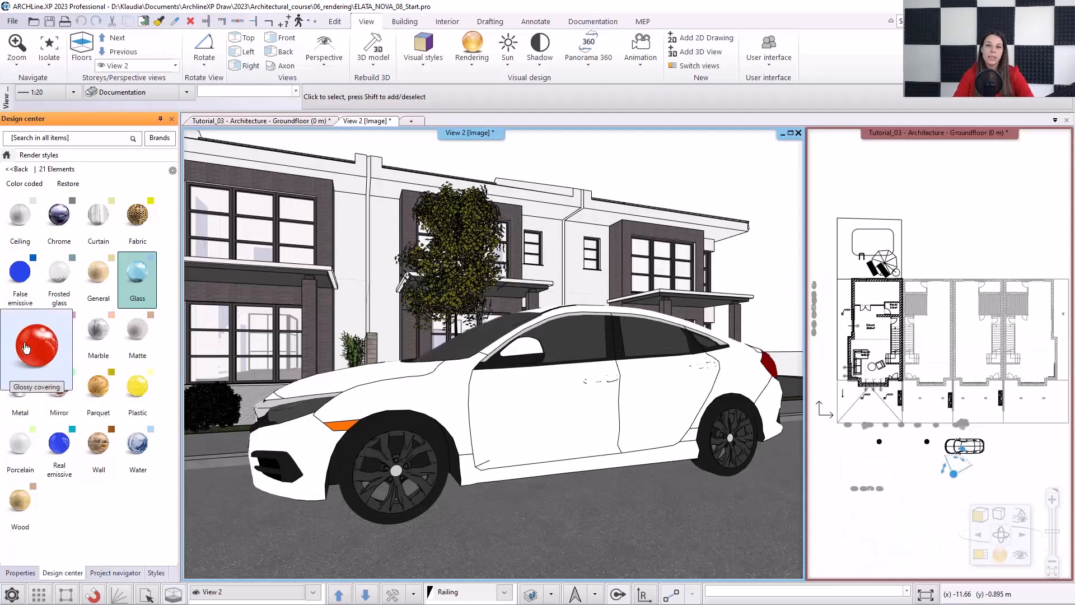
Step: Apply the Glossy covering render style to the car's body, check it in an integrated quick preview render and close the result
drag(20, 331, 514, 424)
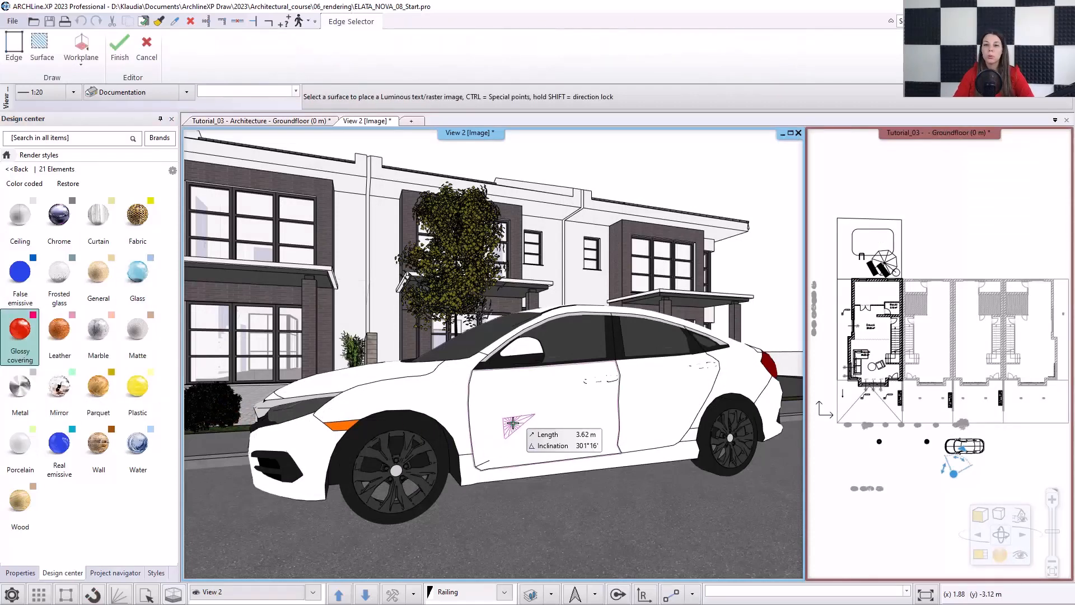
click(513, 423)
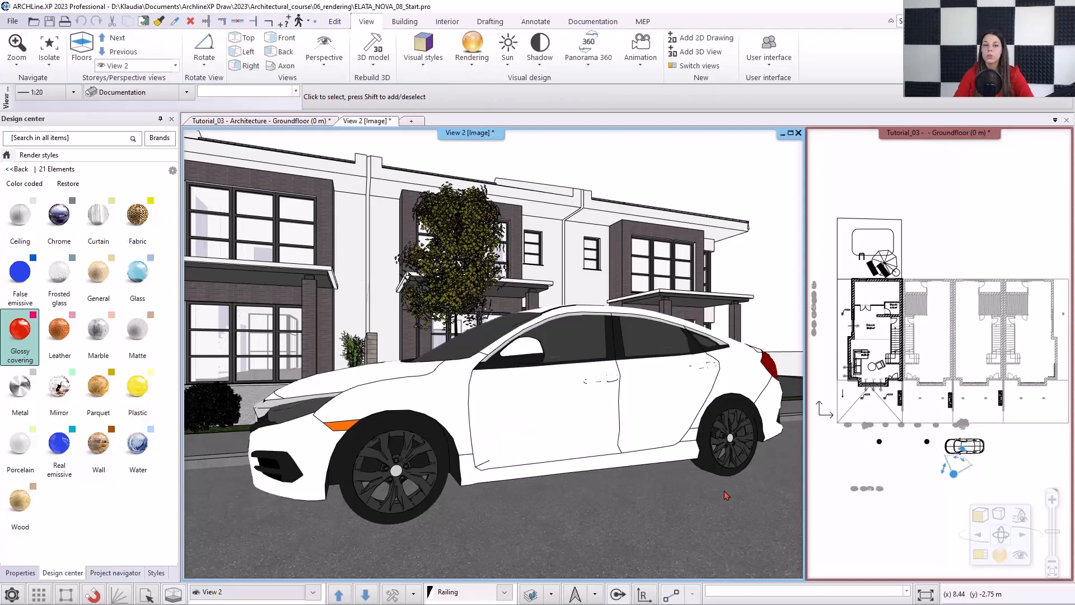
click(999, 553)
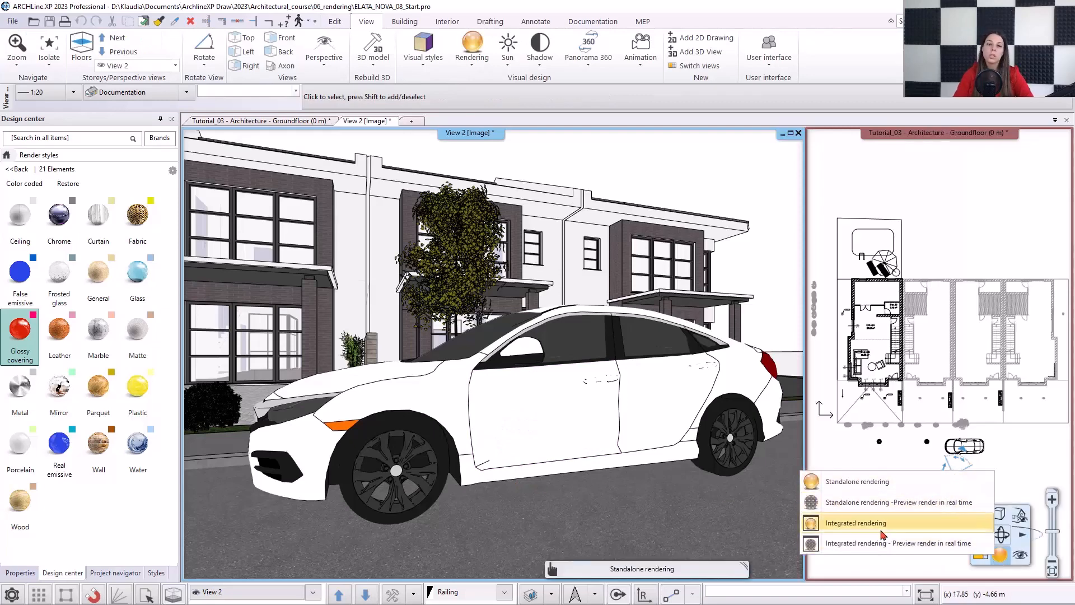
click(840, 526)
click(470, 512)
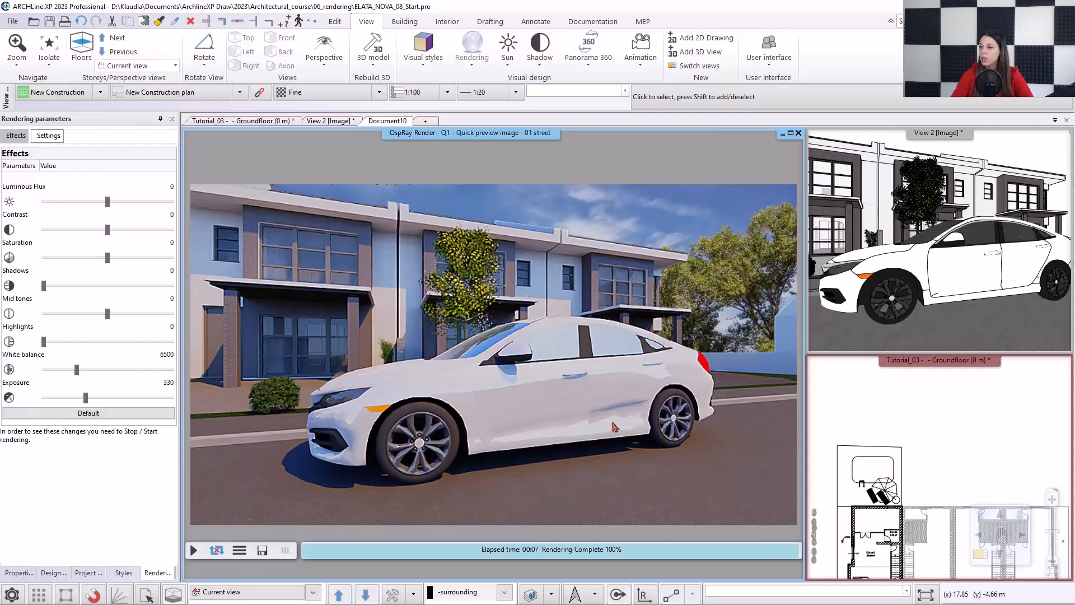
click(799, 134)
click(799, 134)
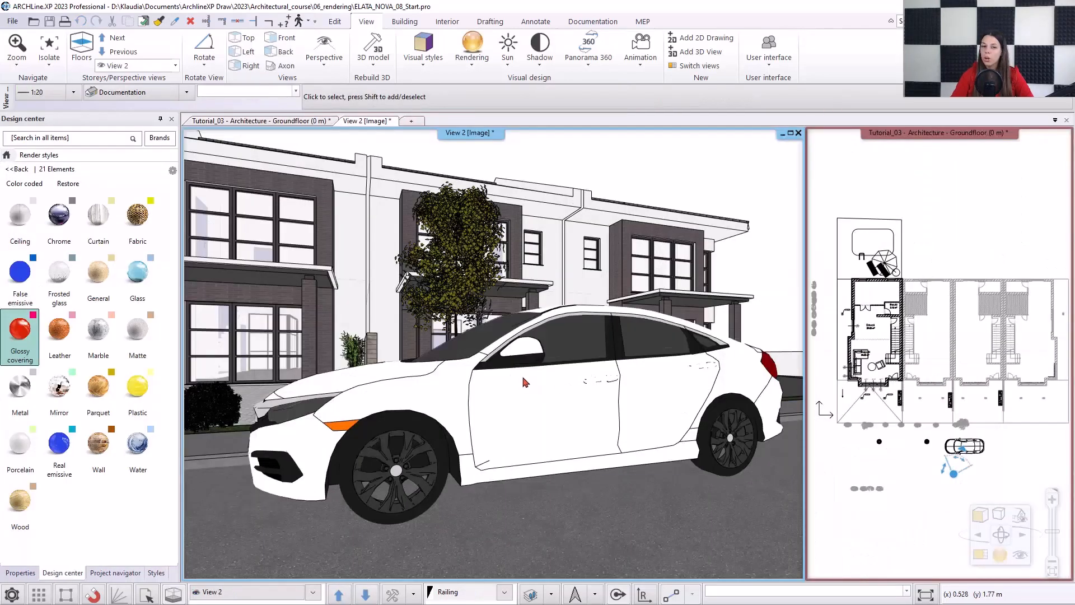
Step: Find the car body's material and set its metallic (reflection) value to 20%
right_click(511, 392)
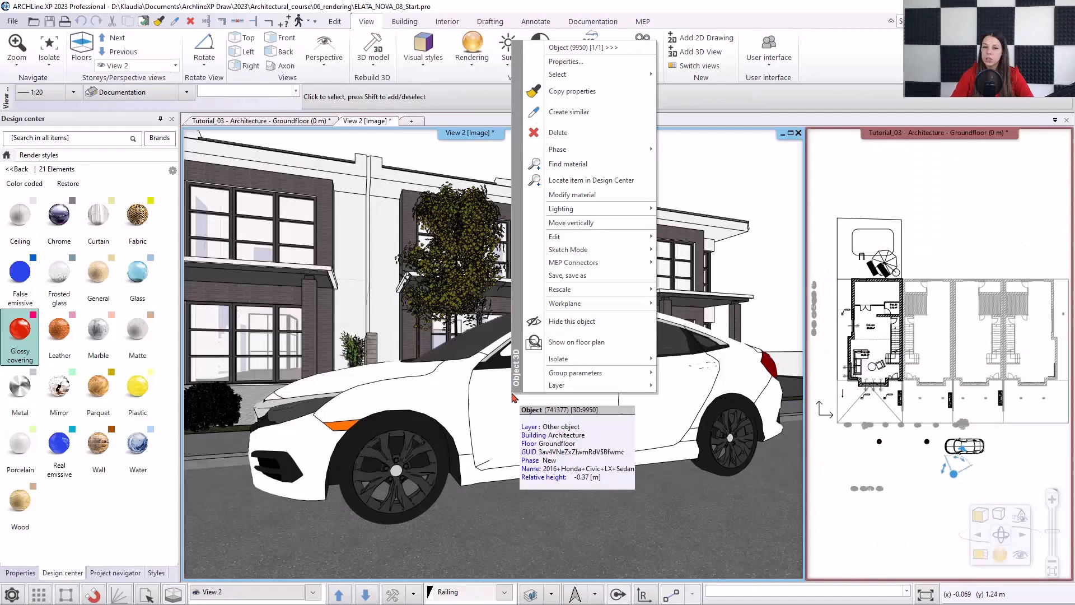
click(573, 165)
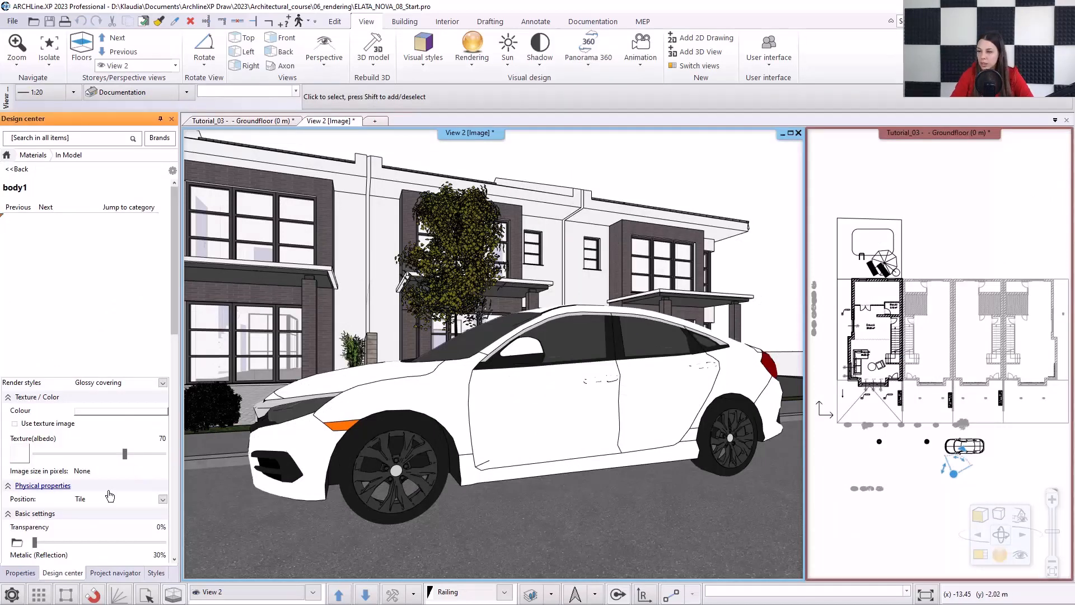
scroll(110, 496, down, 2)
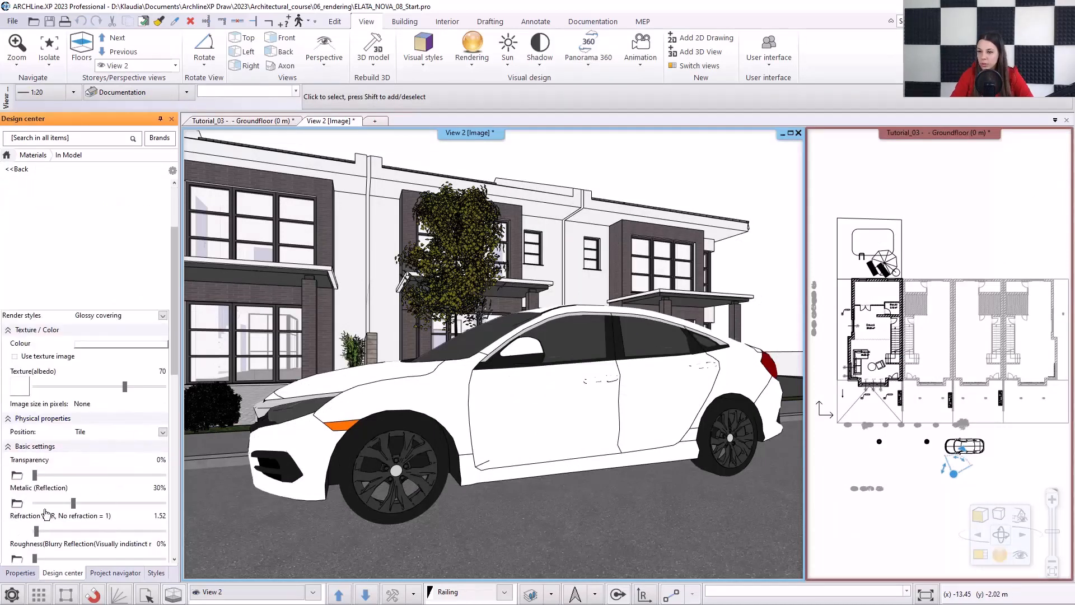
drag(73, 503, 61, 503)
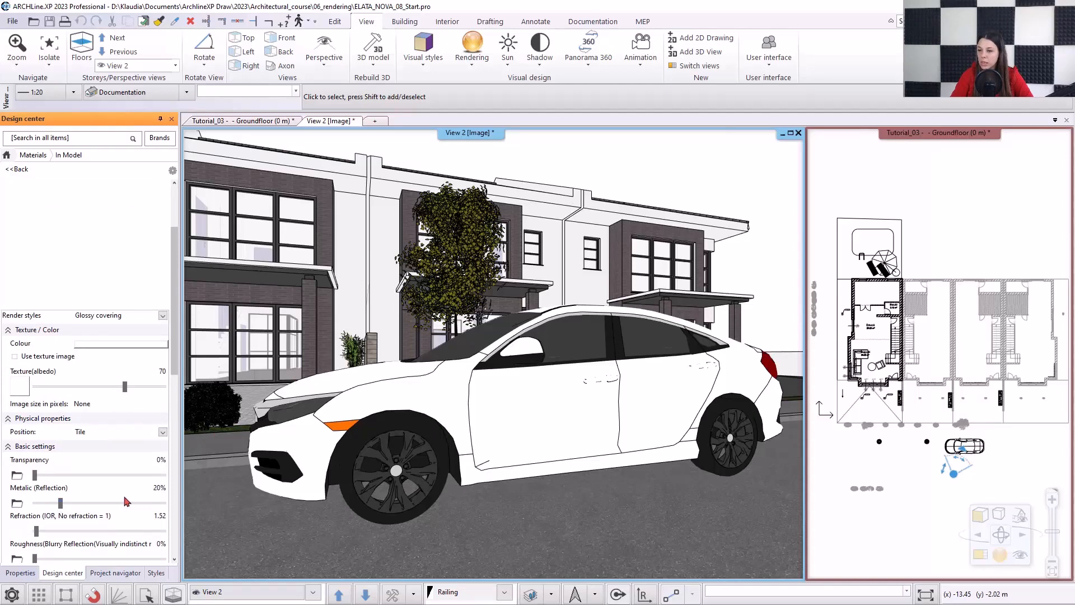
Step: Set the car window glass material to texture (albedo) 50, transparency 100%, metallic (reflection) 75%, refraction 5.94 and blurriness of transparency 10%
right_click(478, 352)
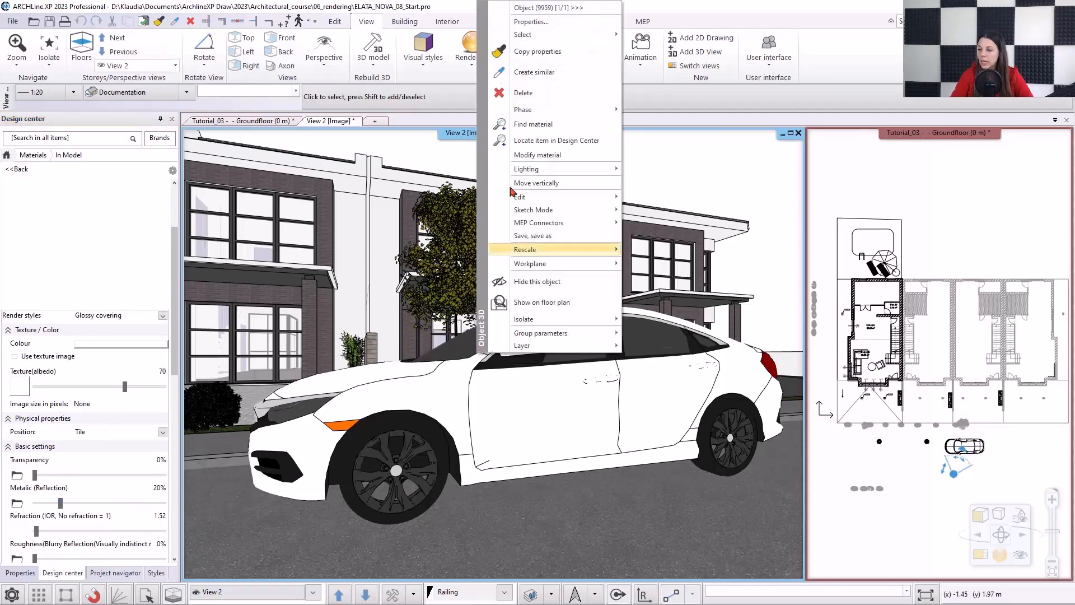
click(530, 124)
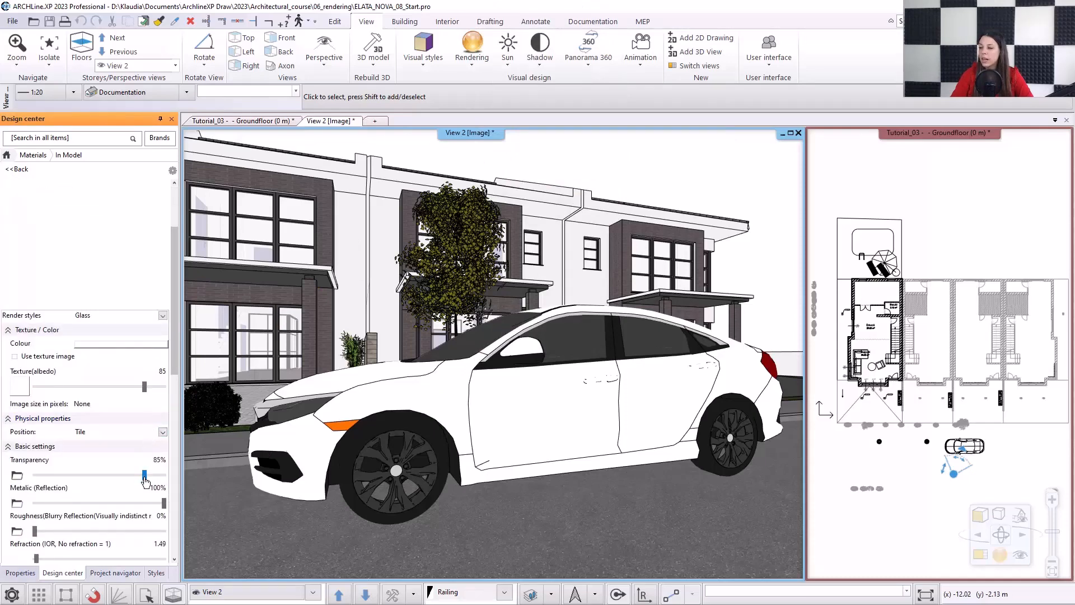
drag(145, 475, 134, 506)
scroll(161, 525, down, 3)
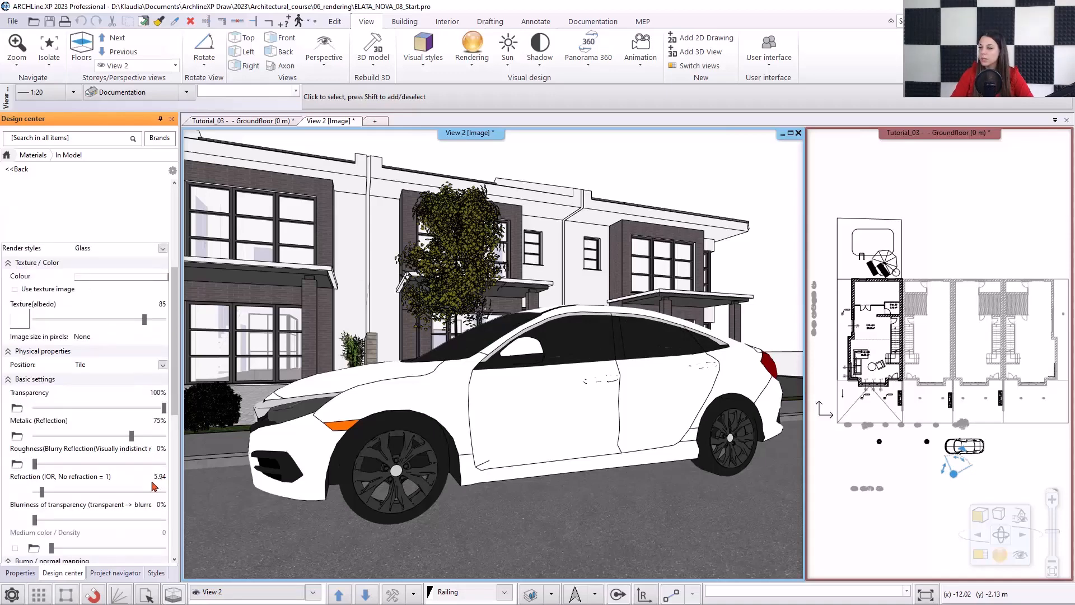
drag(35, 519, 50, 525)
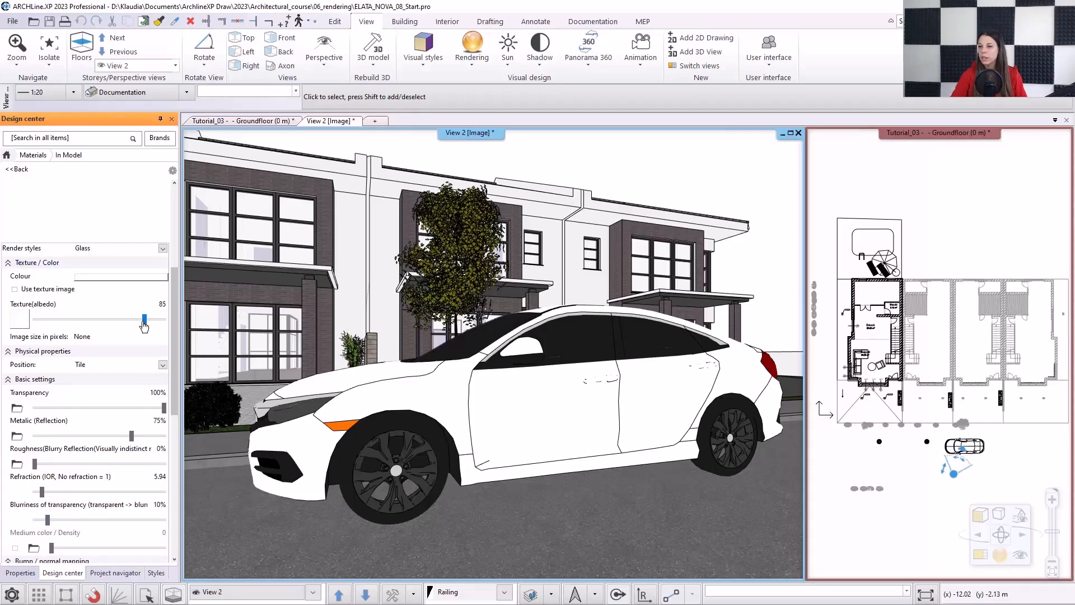
drag(144, 325, 99, 330)
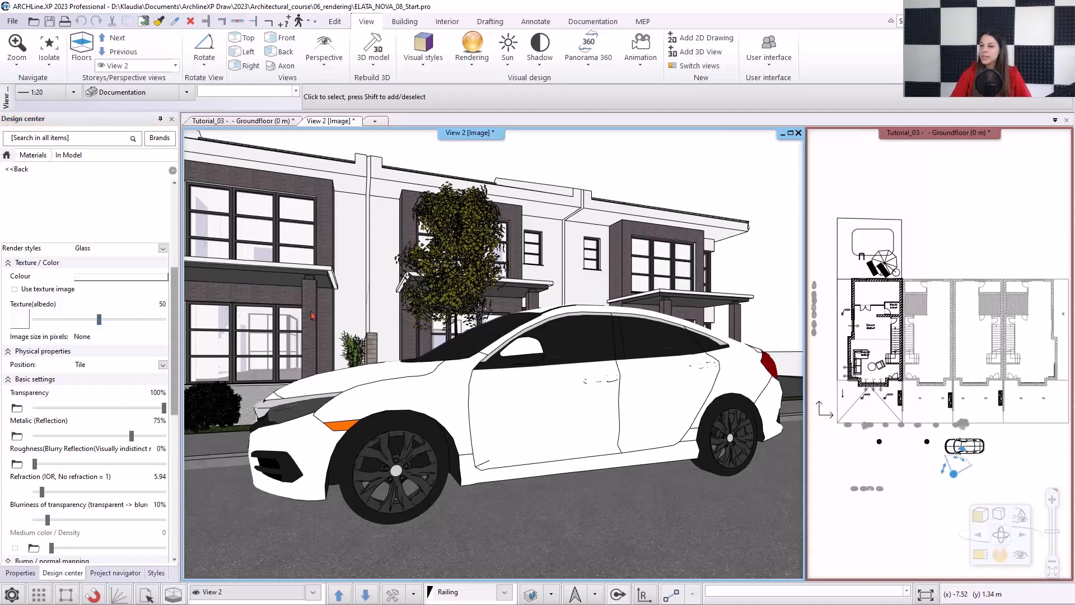
Step: Render the car view again with the Q1 preset to check the adjusted body and glass materials, and close the result
click(1002, 555)
click(897, 499)
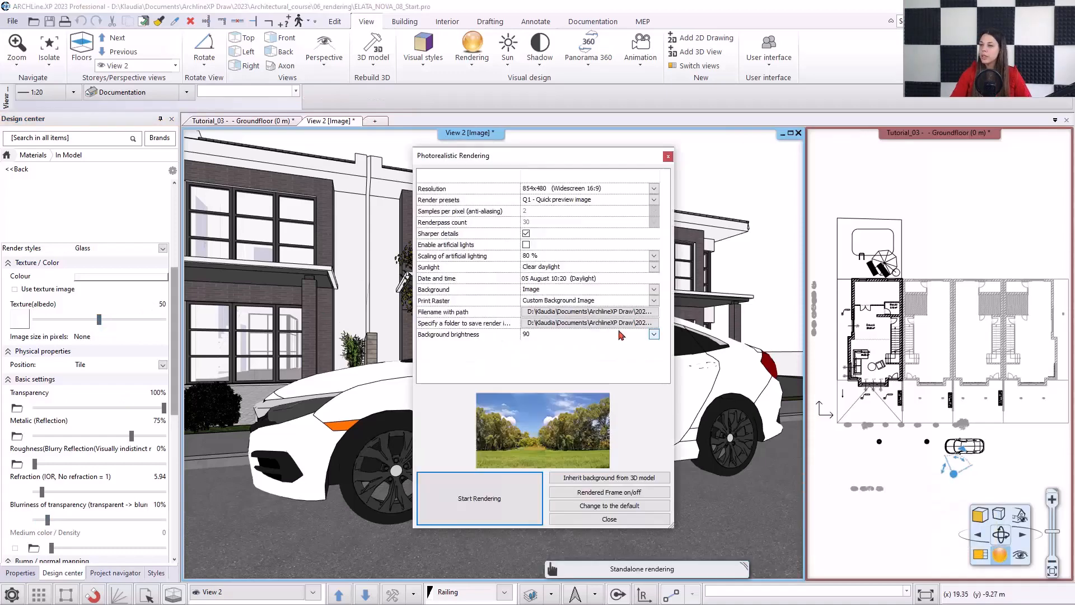
click(511, 496)
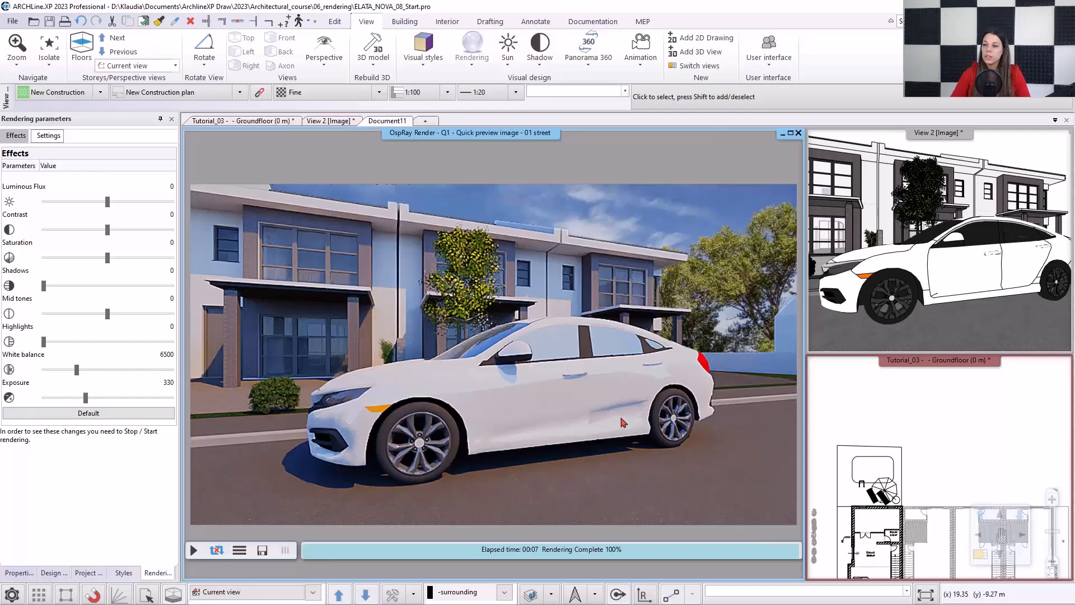
click(798, 133)
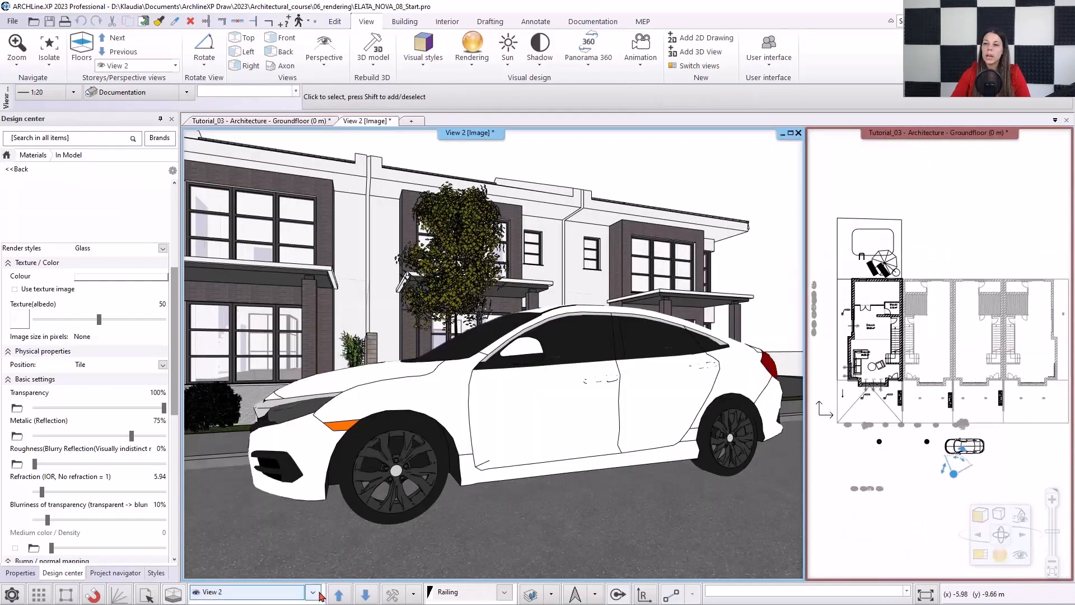
Step: Switch the 3D view to 01 street and open the settings for a standalone rendering
click(313, 592)
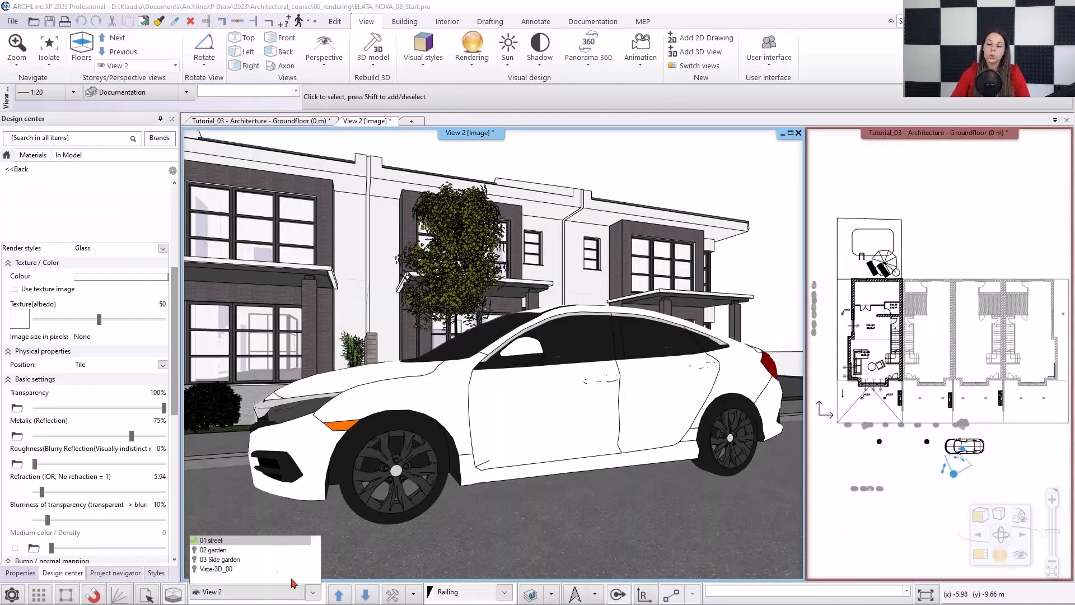
click(224, 540)
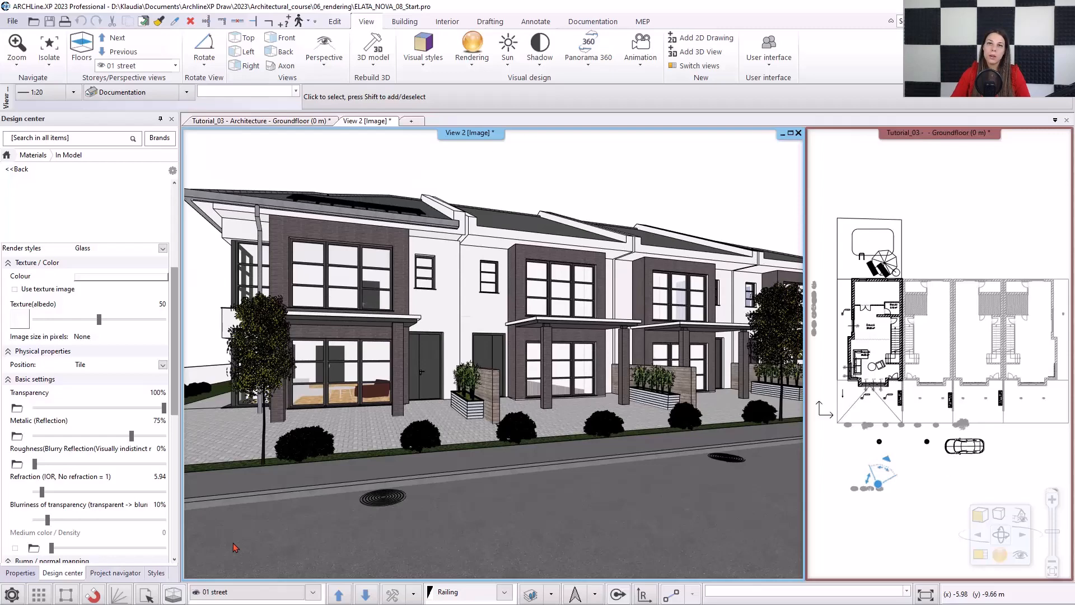
click(1001, 554)
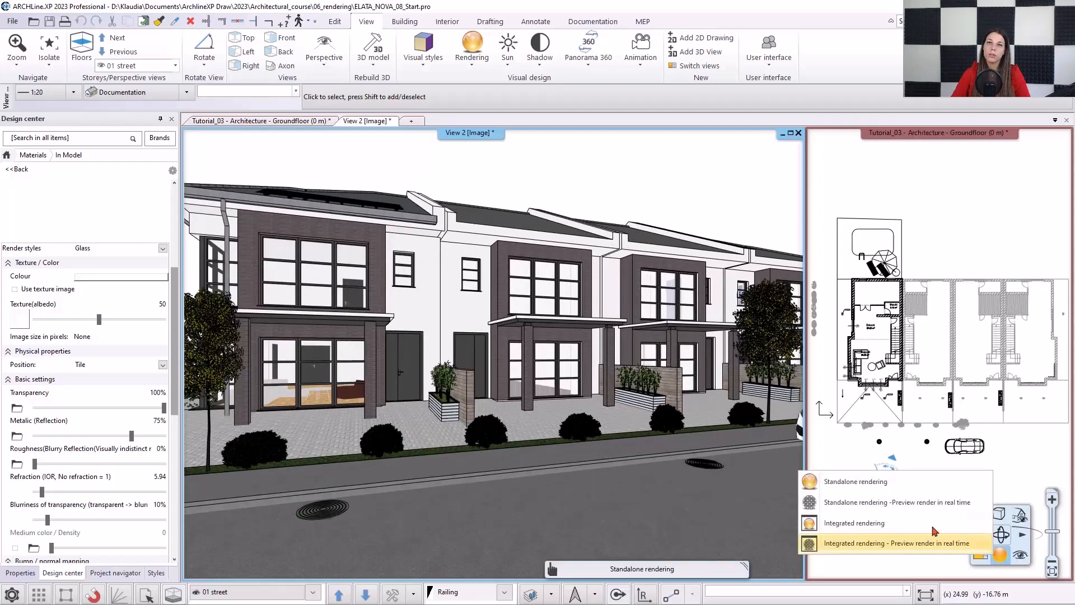
click(888, 487)
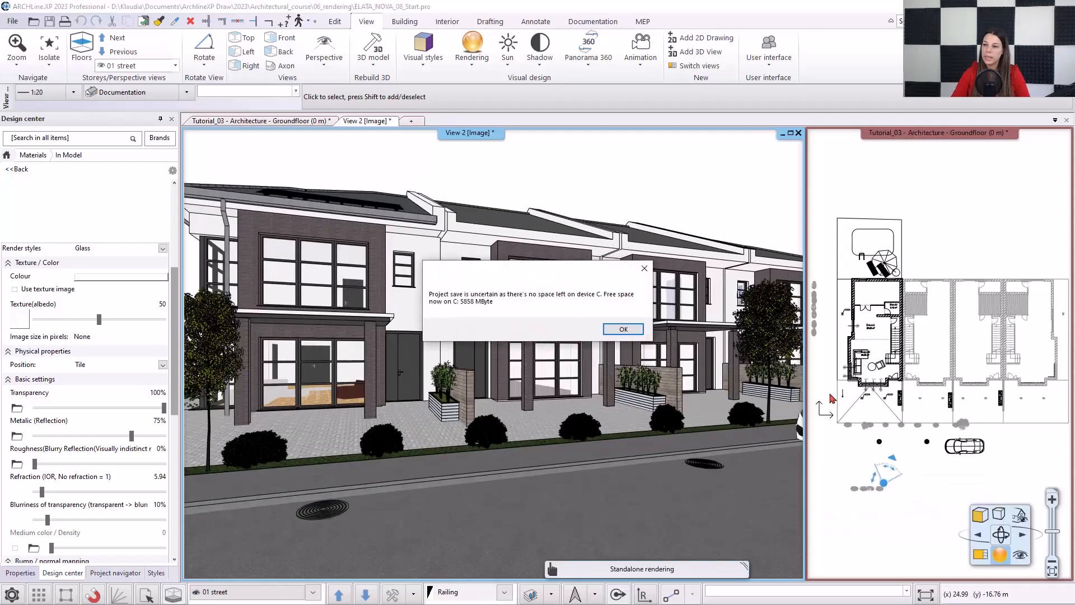
click(621, 329)
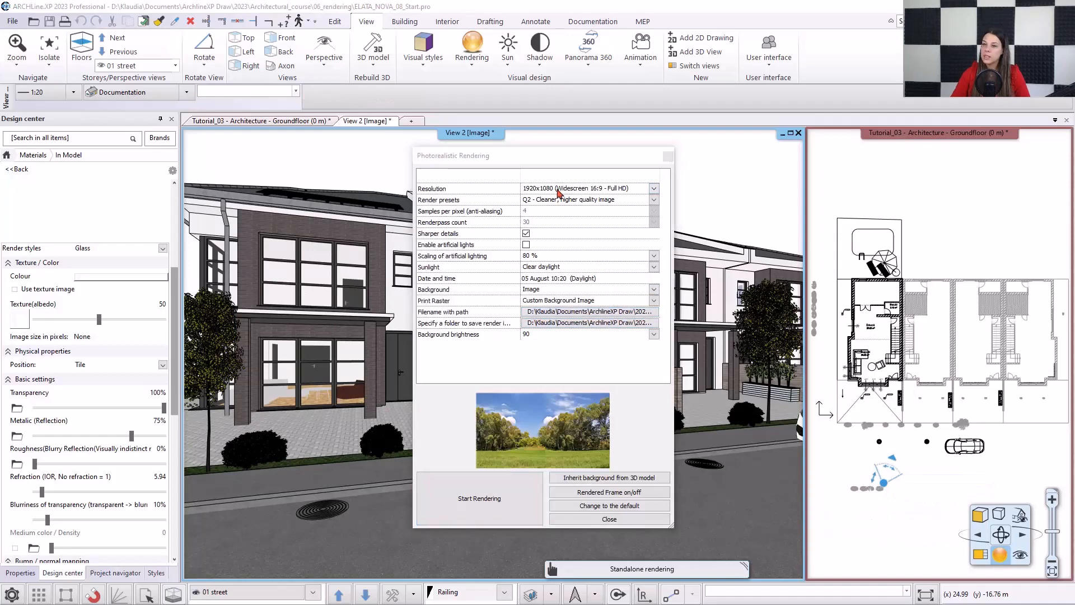
Step: Render the street view at 1920x1080 with the Q2 - Cleaner, higher quality image preset and maximize the render window
click(559, 191)
click(584, 263)
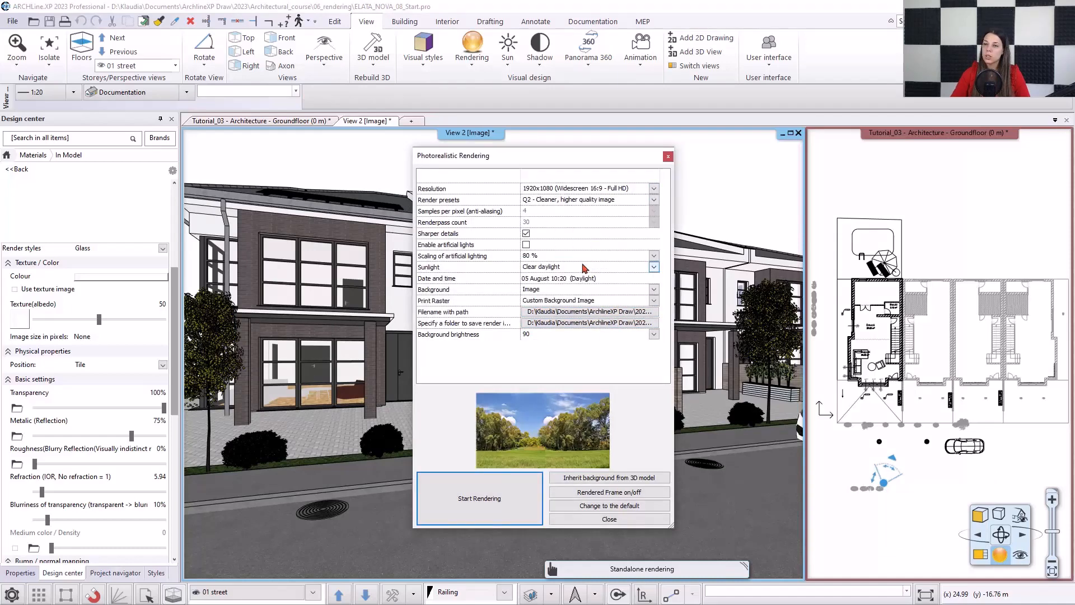
click(534, 202)
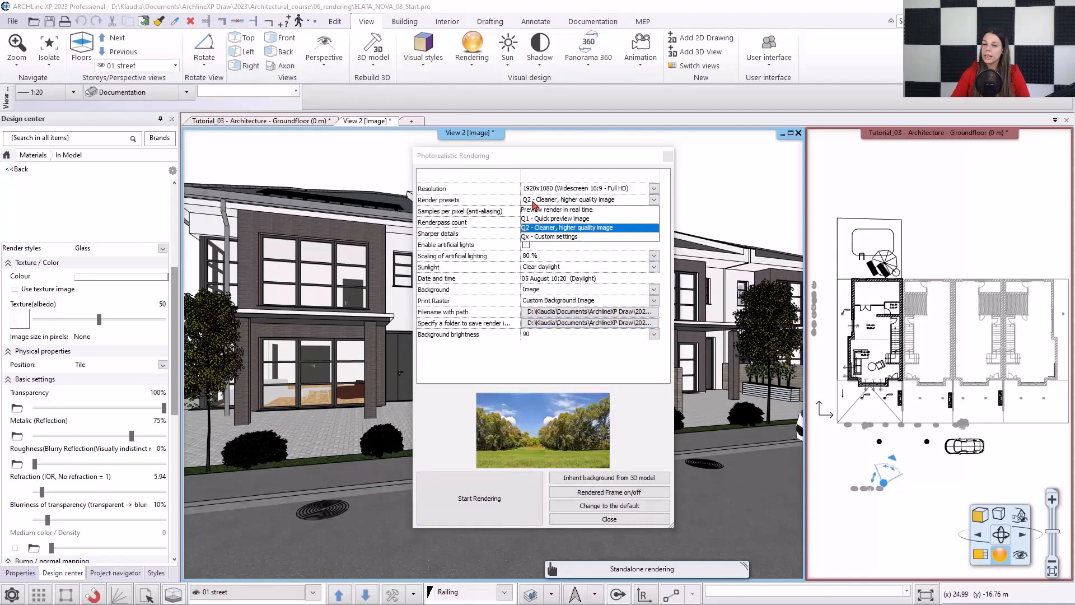
click(570, 227)
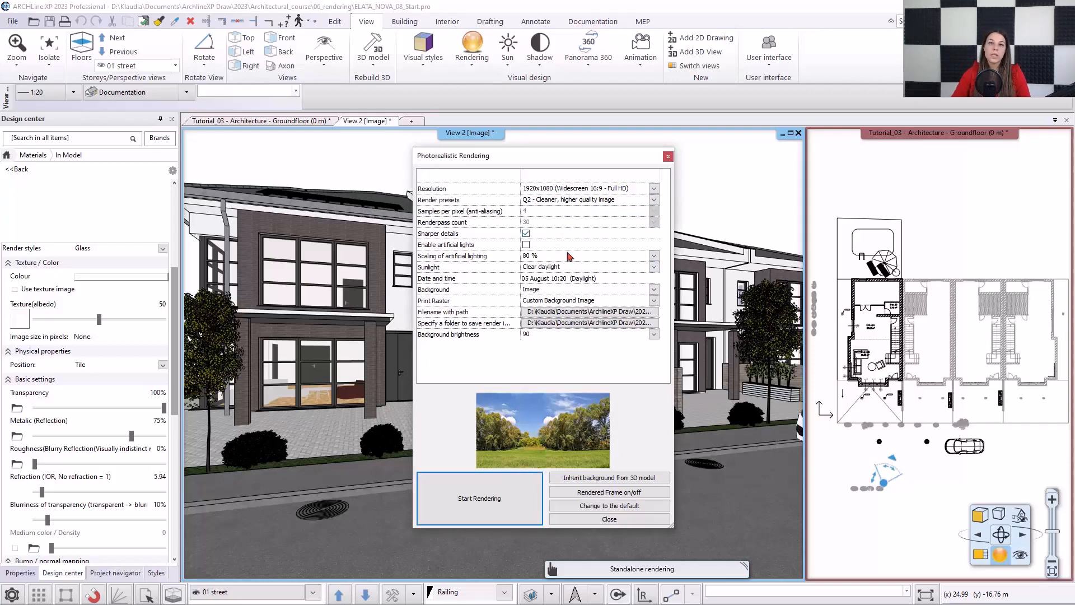
click(488, 491)
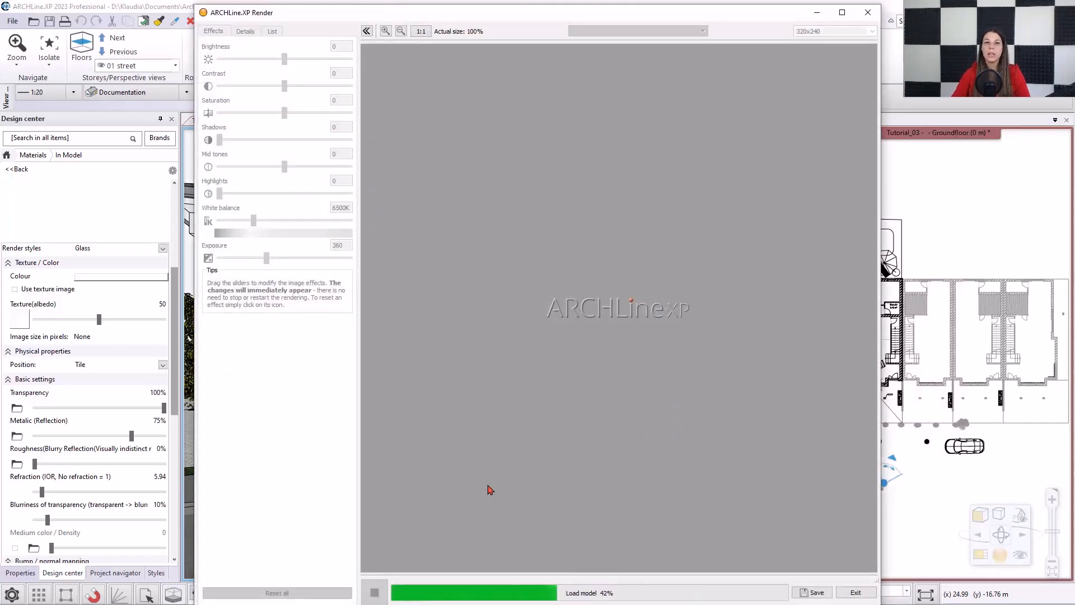
click(841, 12)
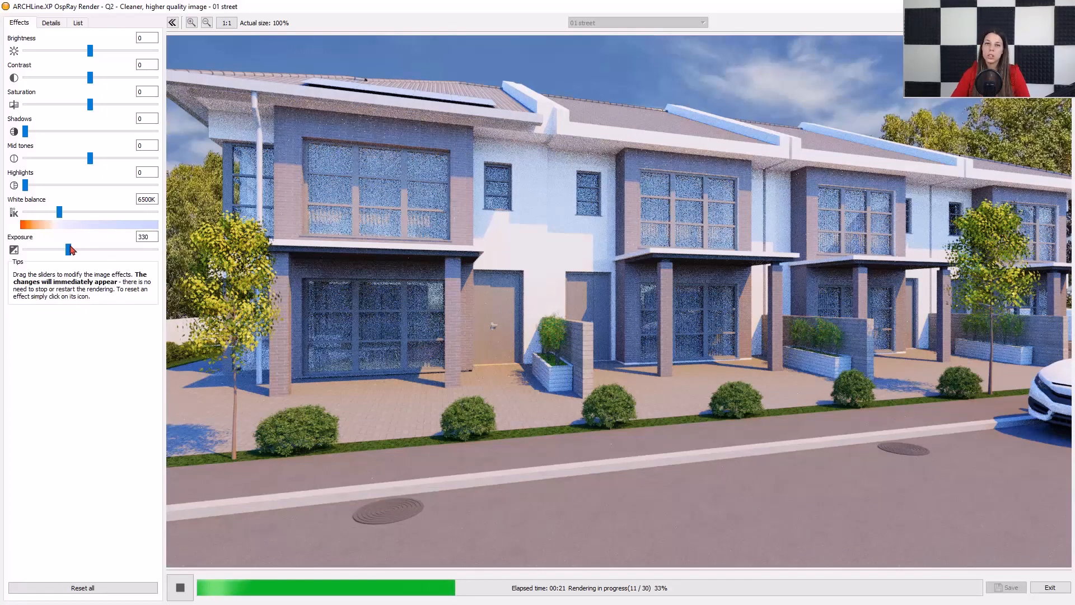
Step: Set the exposure of the street render to 336 and its brightness to 3
drag(71, 250, 71, 254)
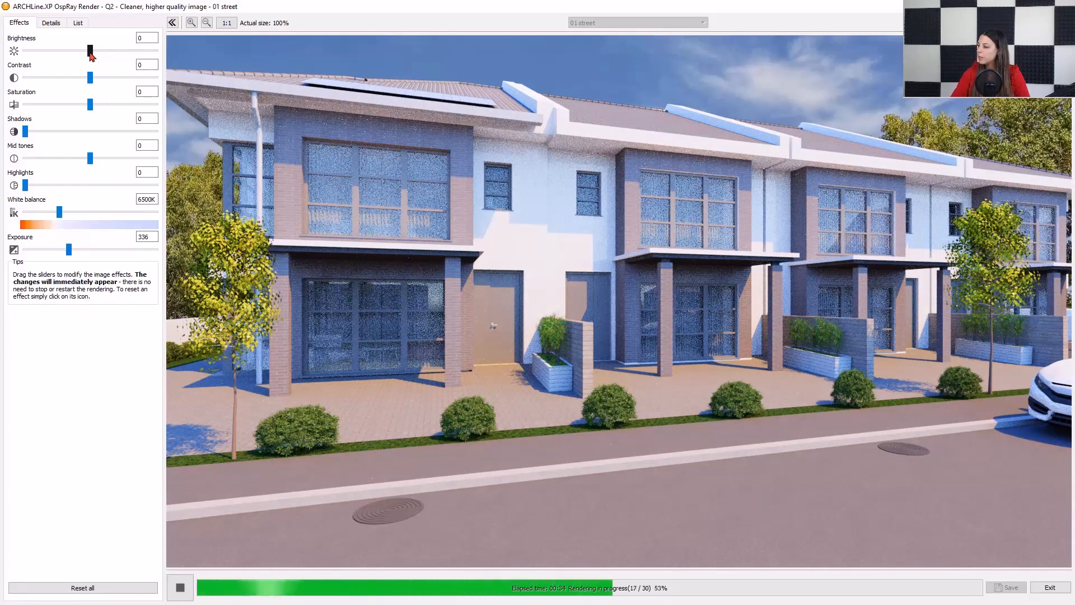
drag(91, 51, 80, 51)
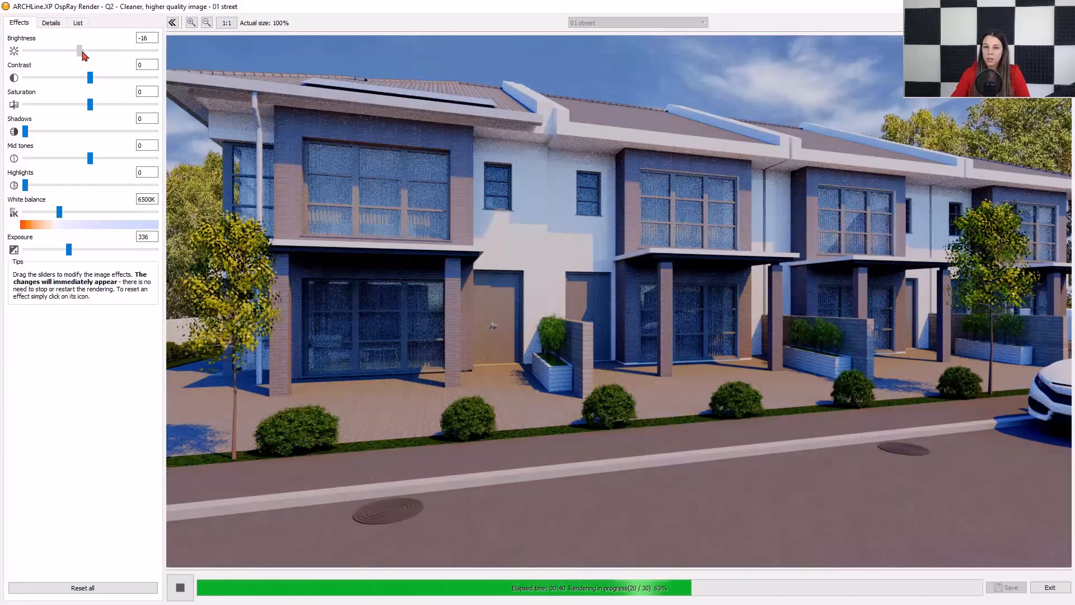
drag(79, 52, 92, 51)
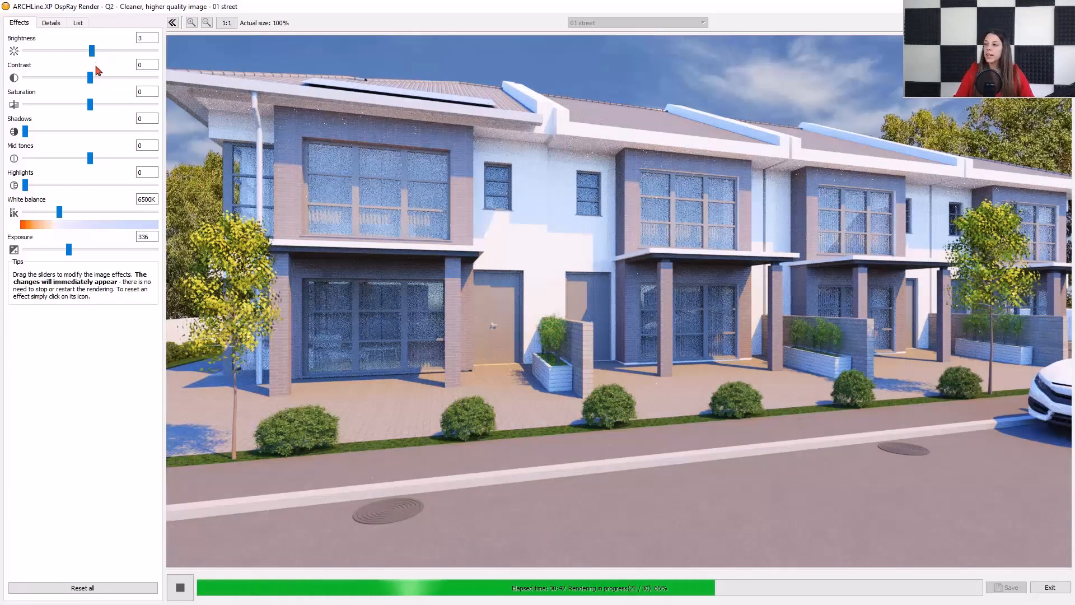
Step: Try a contrast of 8 on the street render, reset it, and set the saturation to 4
mouse_move(92, 82)
mouse_down()
mouse_move(70, 82)
mouse_move(108, 84)
mouse_move(96, 82)
mouse_up()
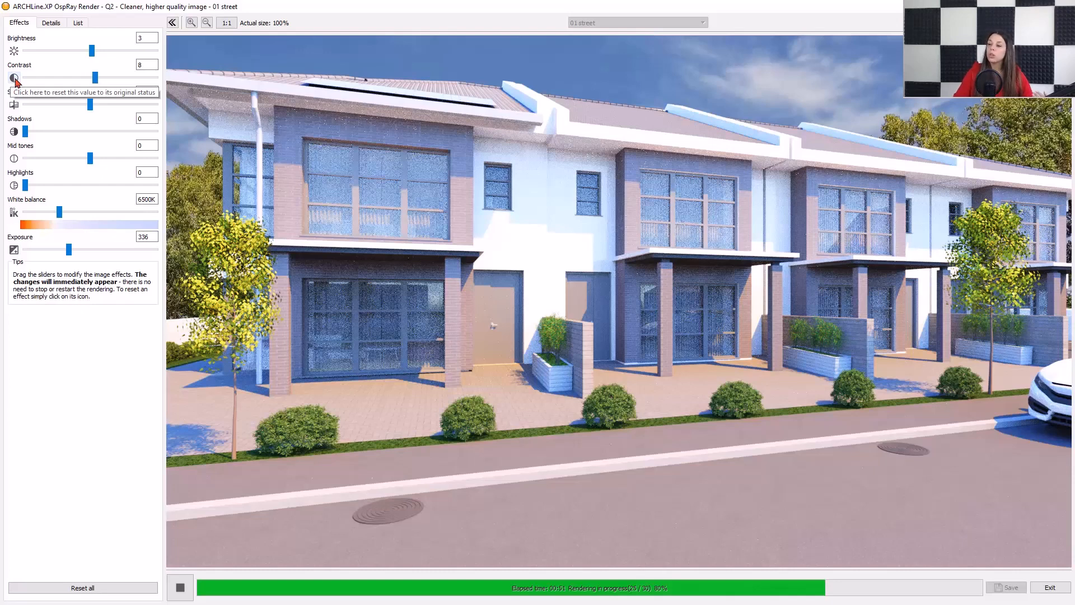
click(15, 79)
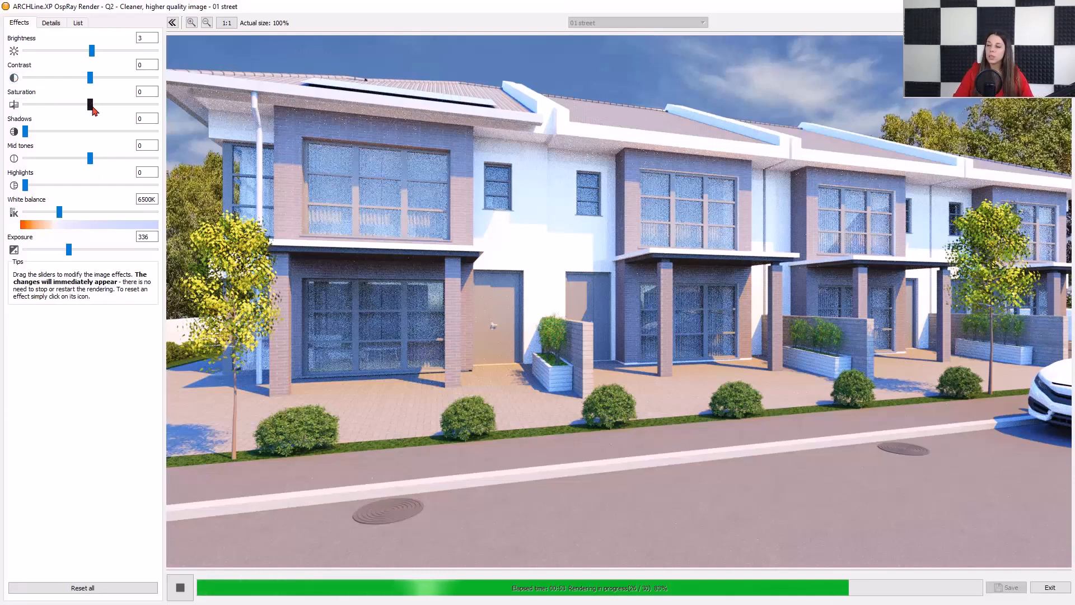
mouse_move(90, 104)
mouse_down()
mouse_move(100, 107)
mouse_move(81, 109)
mouse_move(98, 111)
mouse_up()
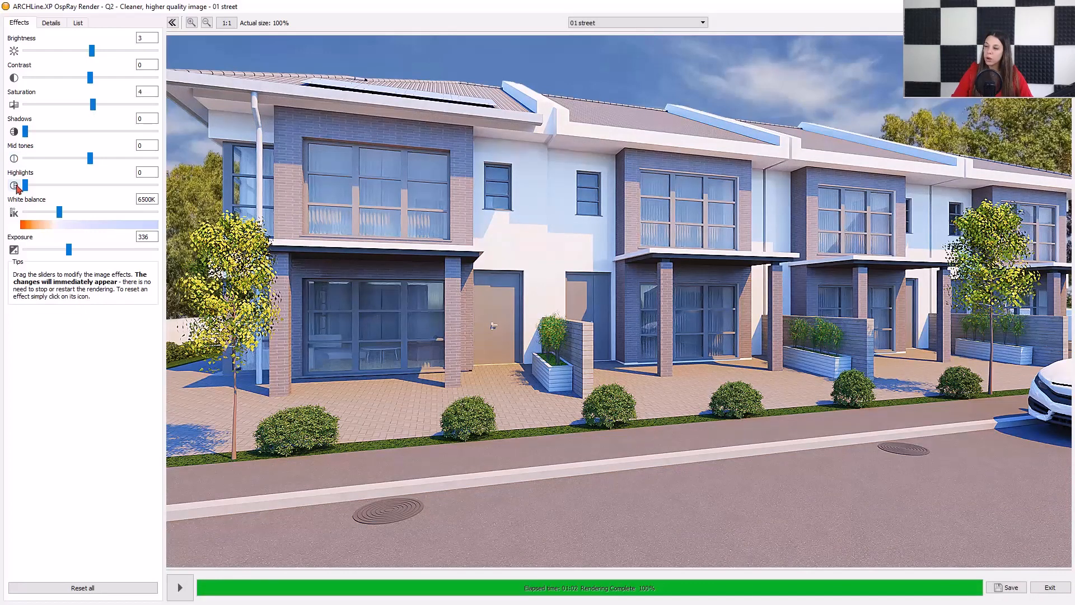
Step: Try a shadows value of 37 and a mid tones value of -100 on the render, resetting each one
drag(26, 134, 74, 139)
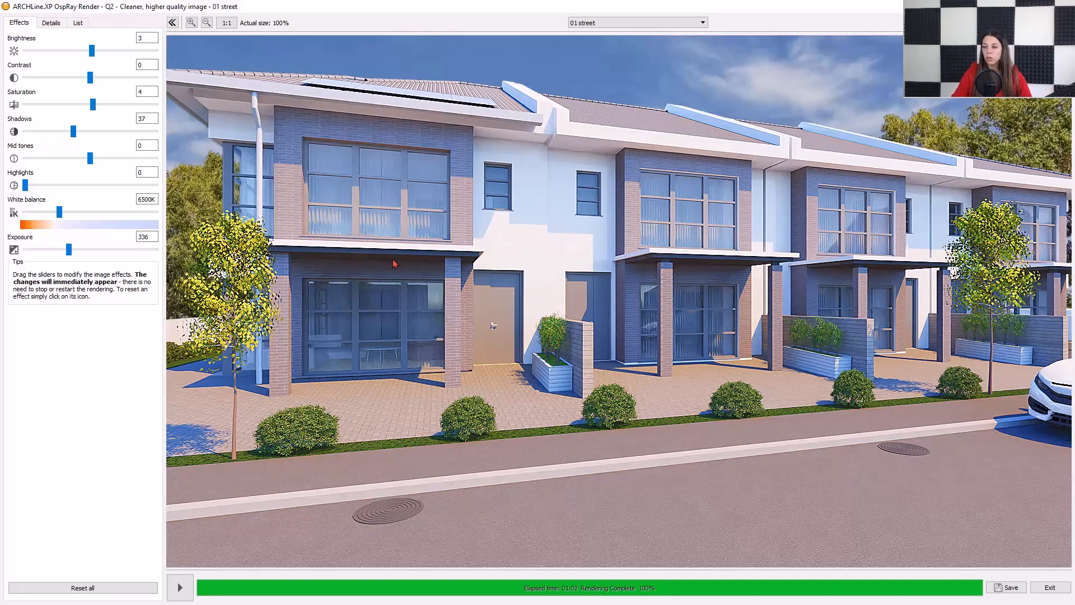
drag(74, 132, 45, 133)
click(14, 132)
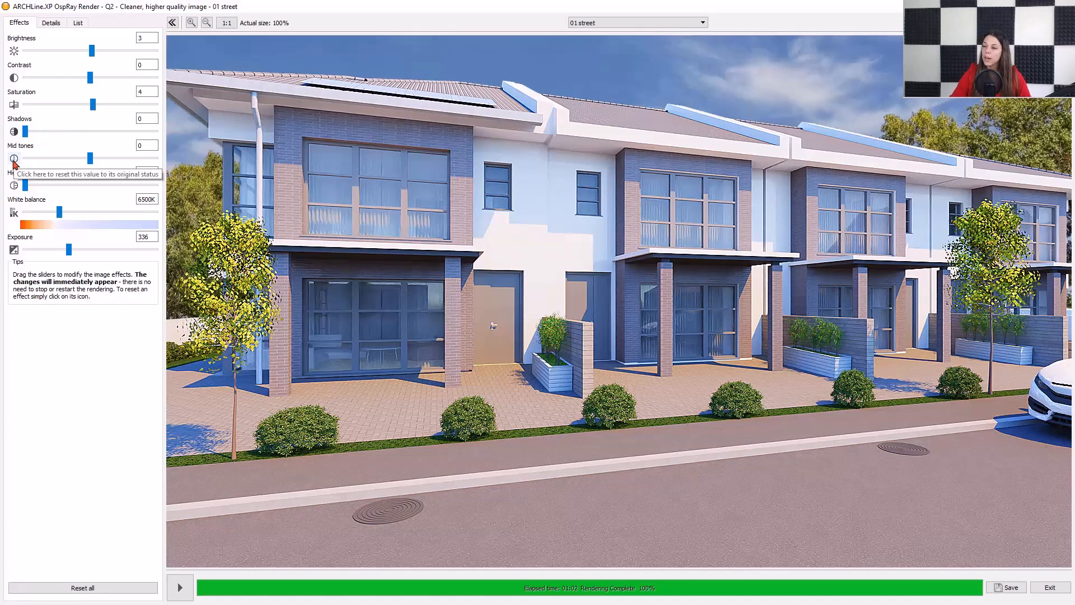
drag(93, 162, 17, 168)
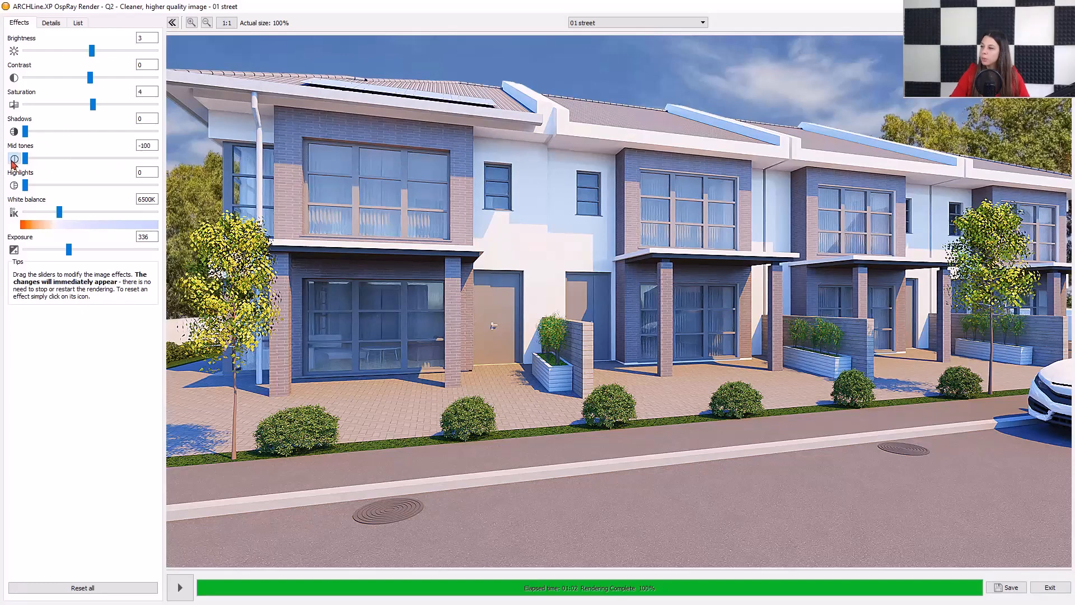
click(12, 160)
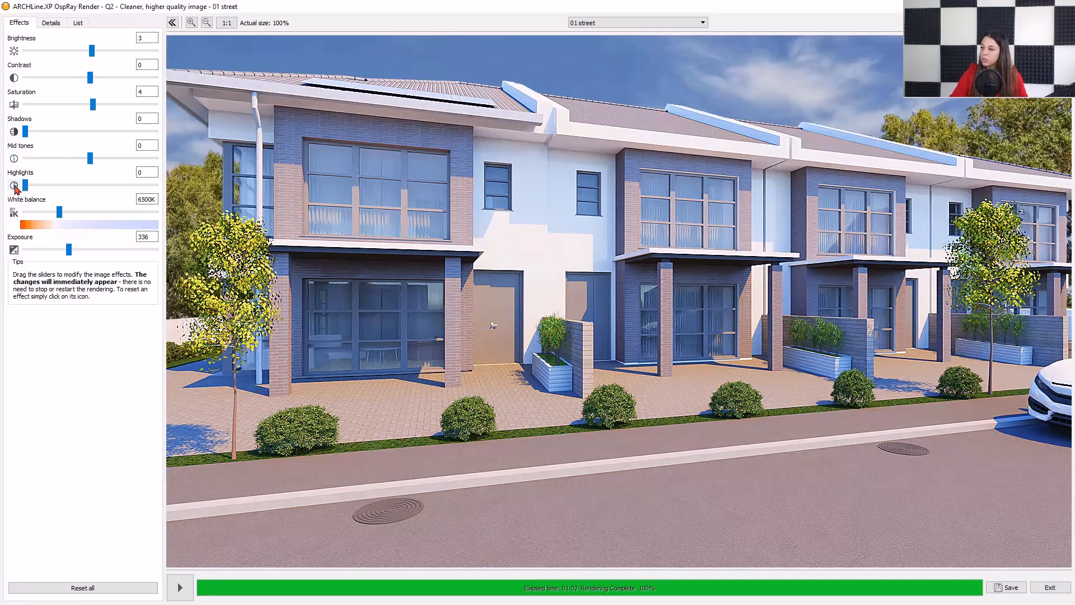
Step: Try the highlights adjustment and a white balance of 5185 on the render, and reset the white balance
mouse_move(25, 186)
mouse_down()
mouse_move(91, 188)
mouse_move(25, 188)
mouse_up()
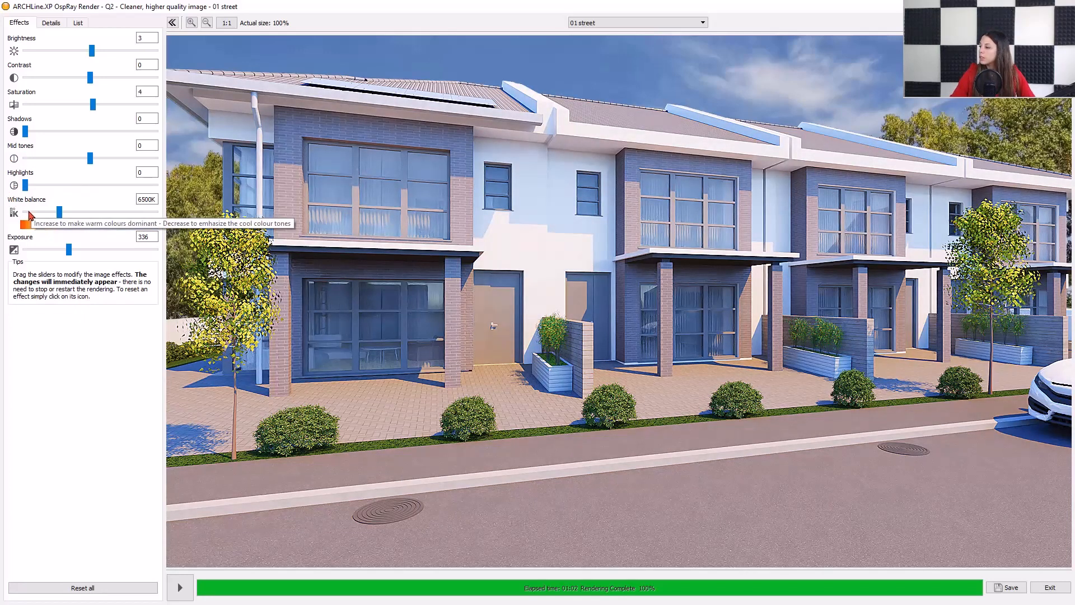
mouse_move(59, 214)
mouse_down()
mouse_move(72, 215)
mouse_move(45, 217)
mouse_up()
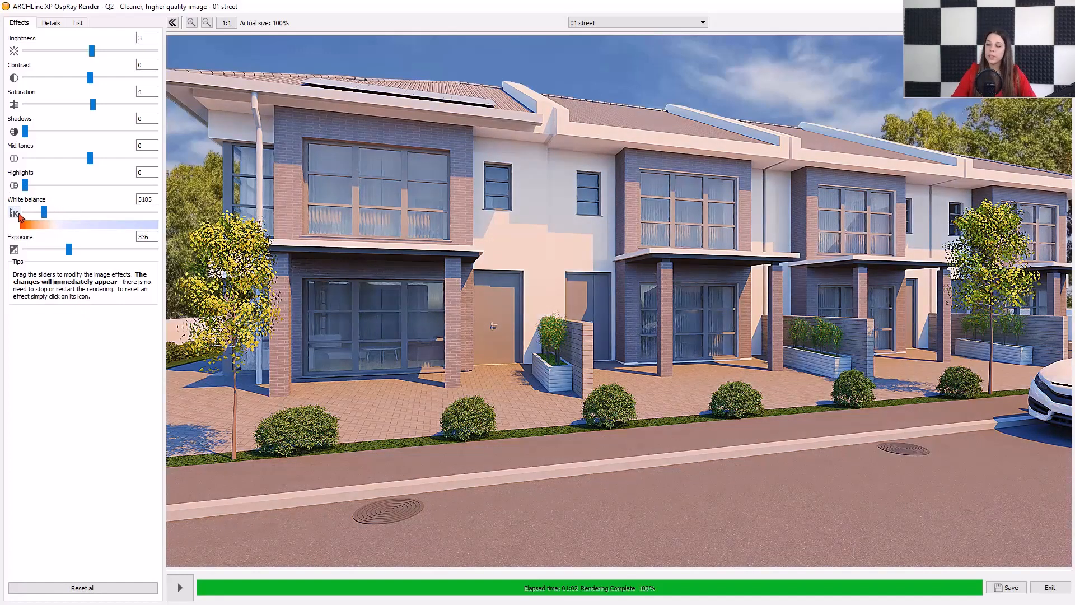
click(17, 214)
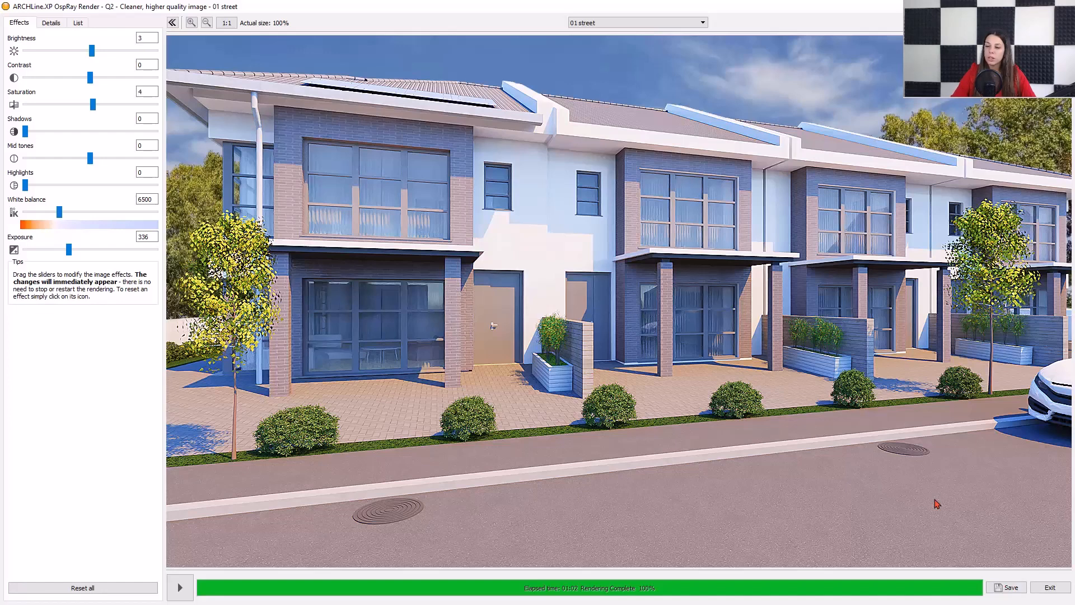
Step: Save the finished street render as a JPEG image named 3 in the Test render folder
click(1009, 587)
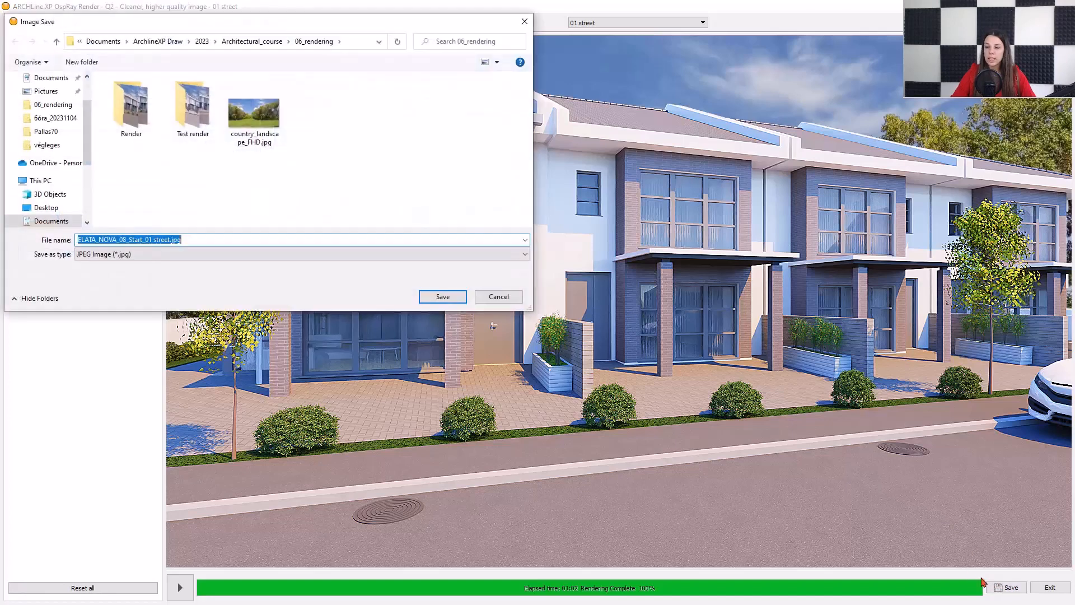
click(154, 239)
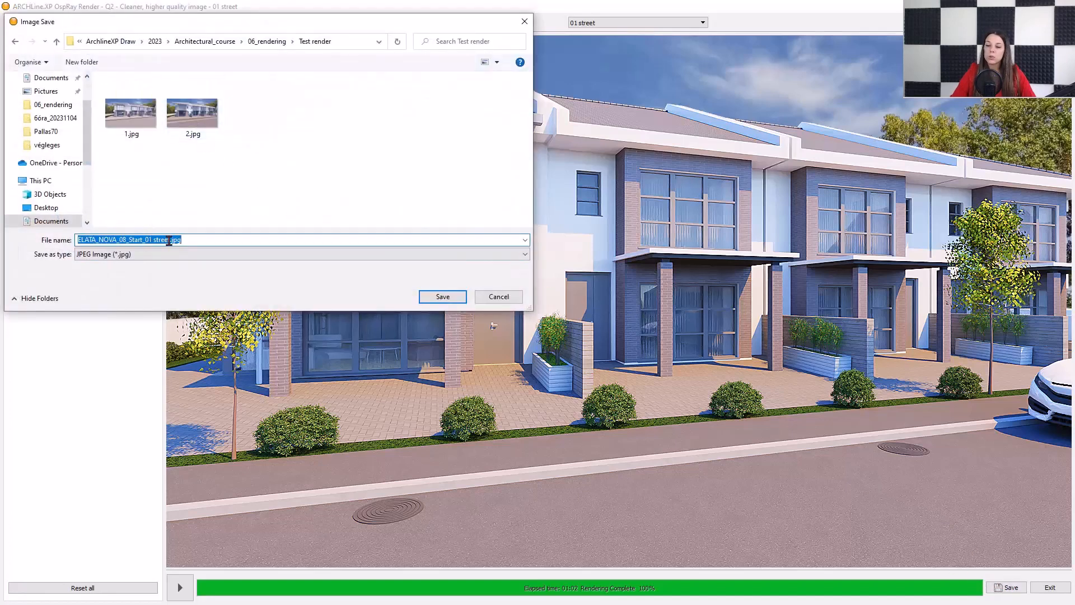
text(3)
click(443, 297)
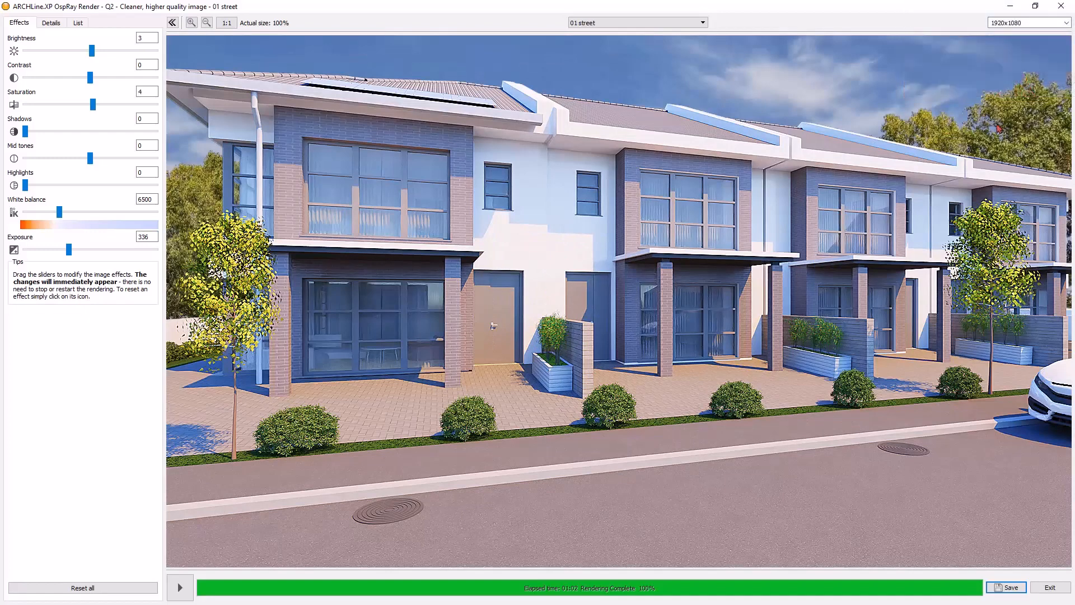
Step: Check the available output resolutions and start rendering the 03 Side garden view
click(1066, 23)
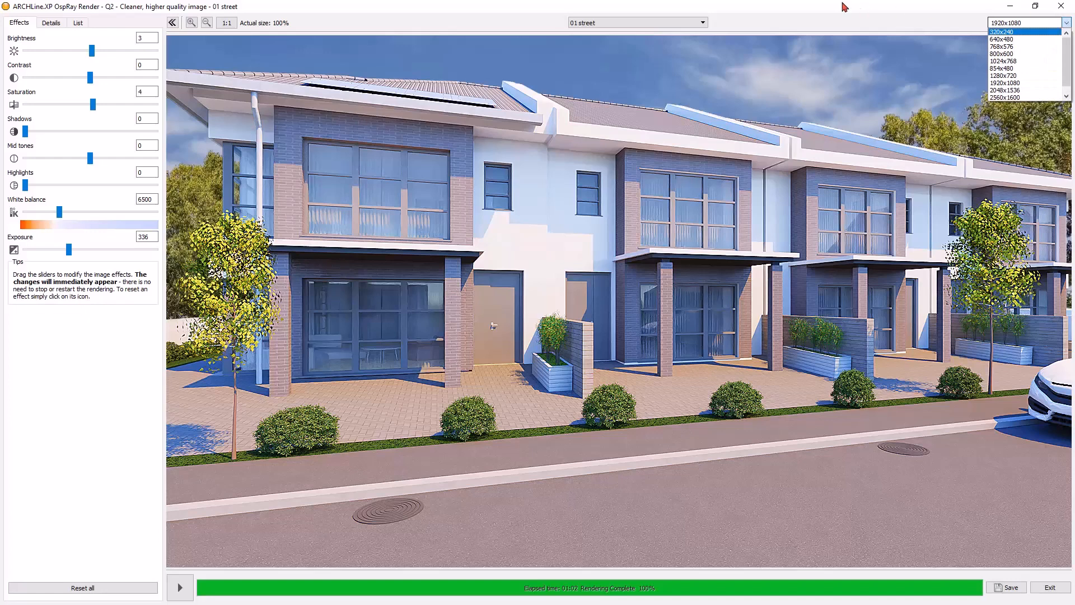
click(681, 25)
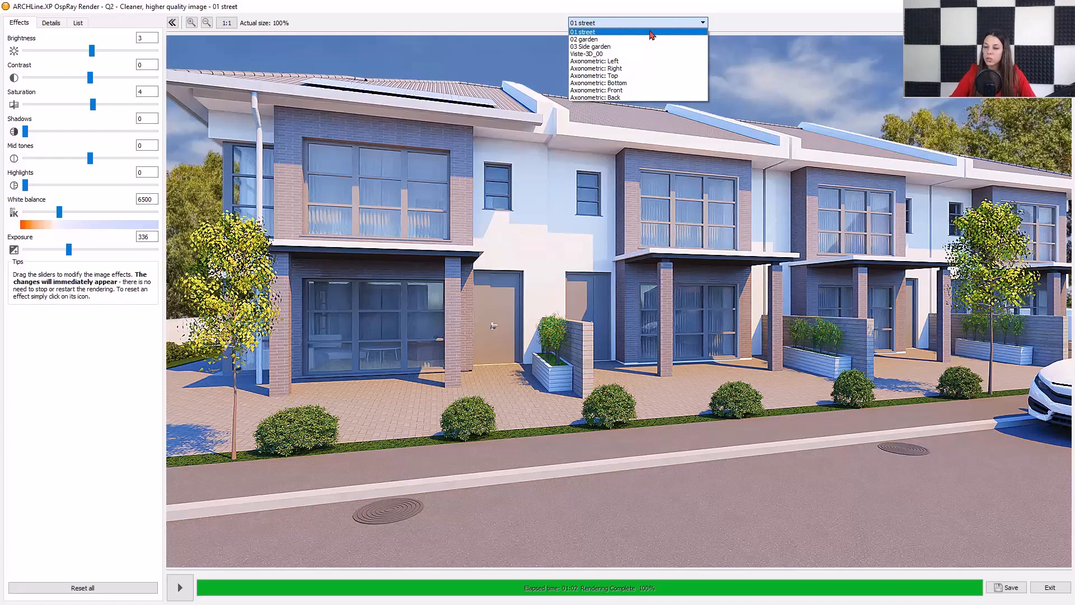
click(621, 47)
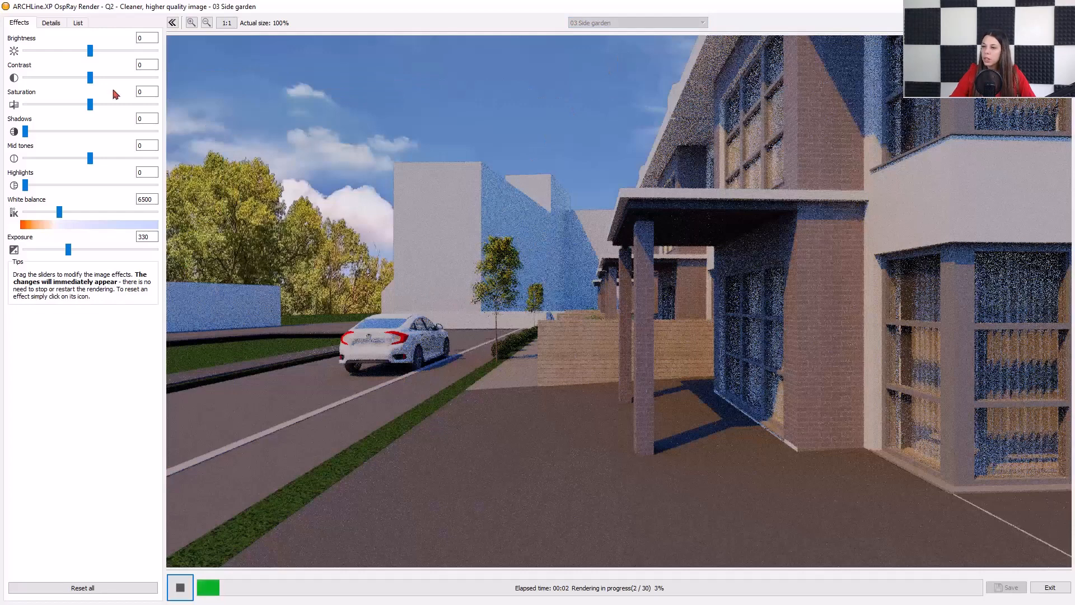
Step: Change the render quality to Qx - Custom settings, disable artificial lights, and restart the side garden rendering
click(51, 25)
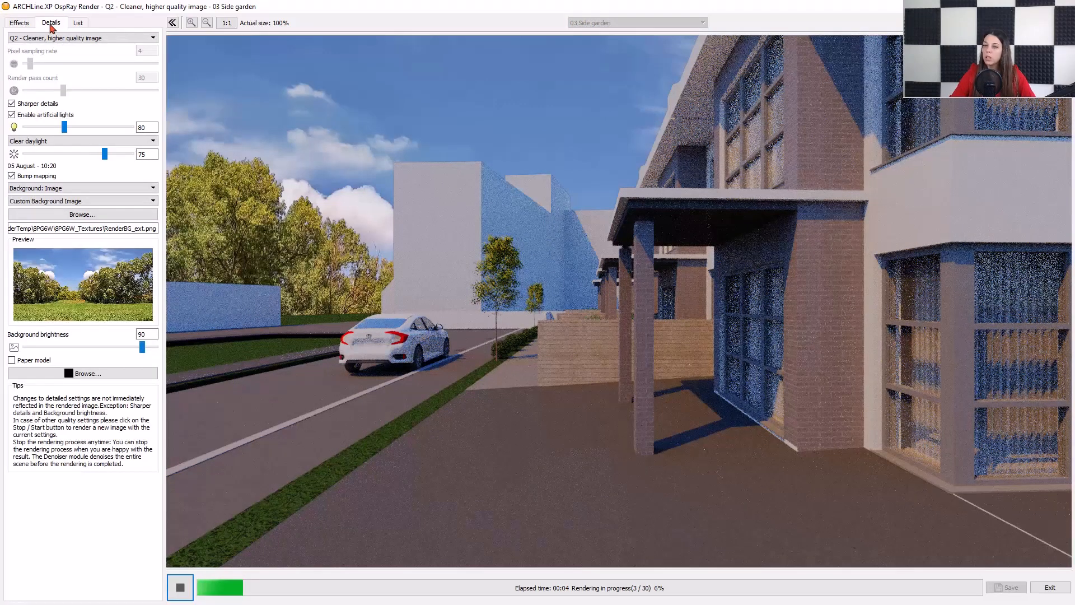
click(39, 38)
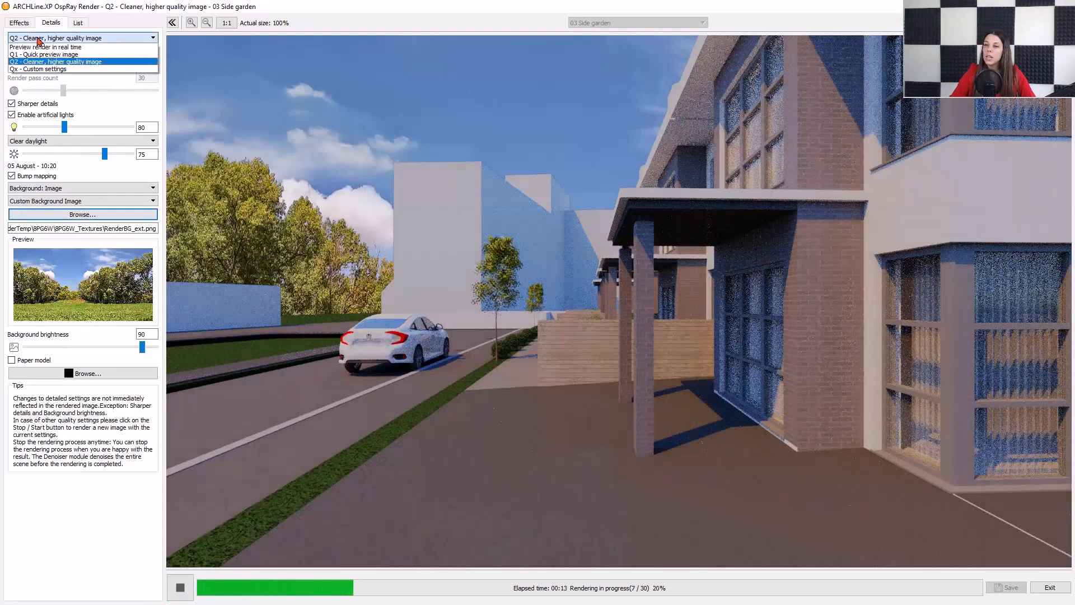
click(39, 69)
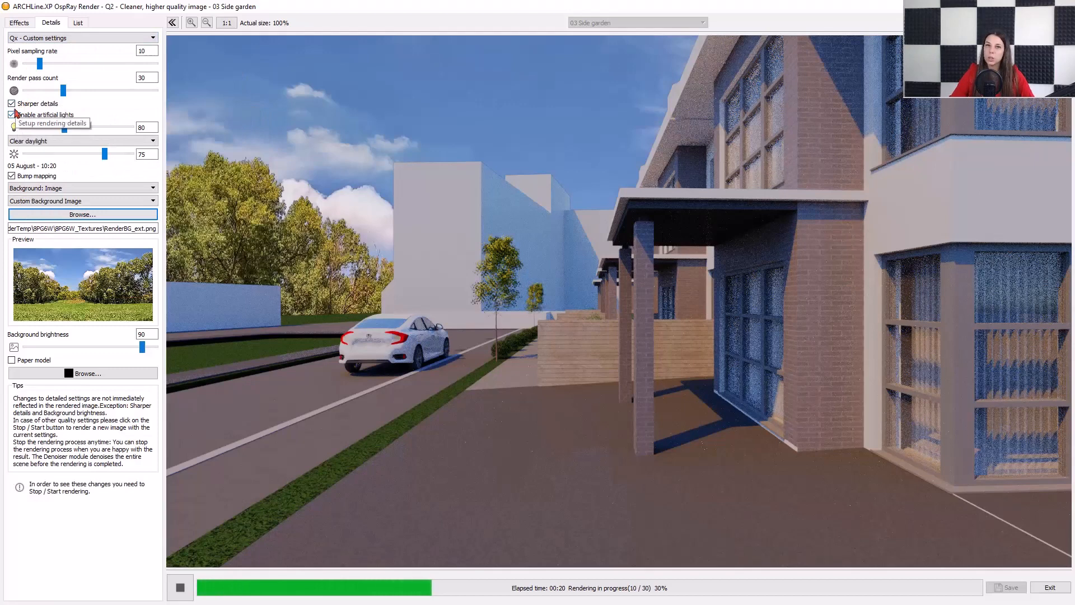
click(12, 116)
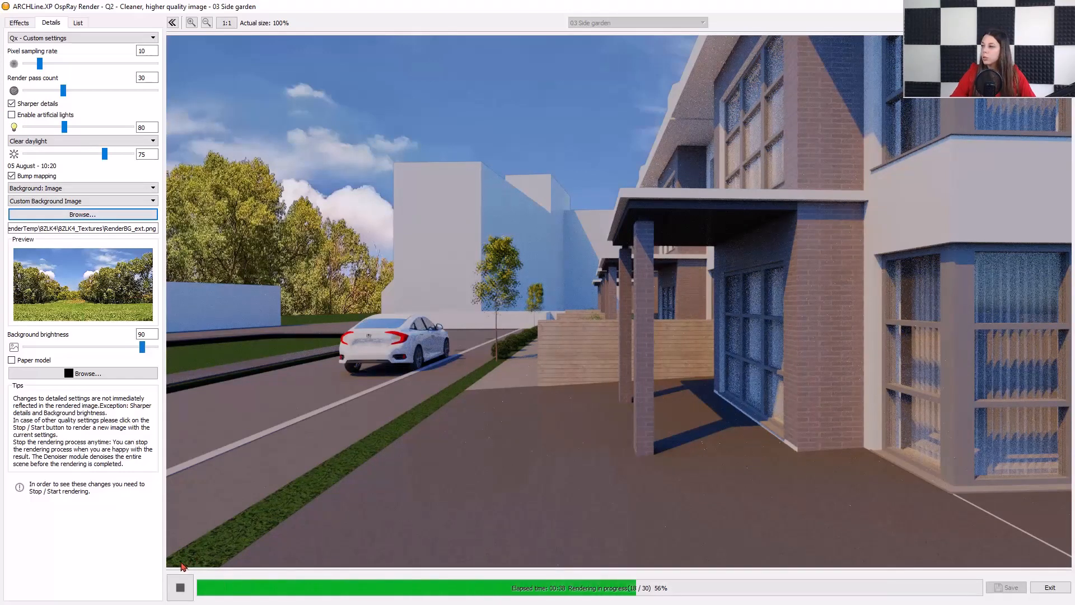
click(180, 588)
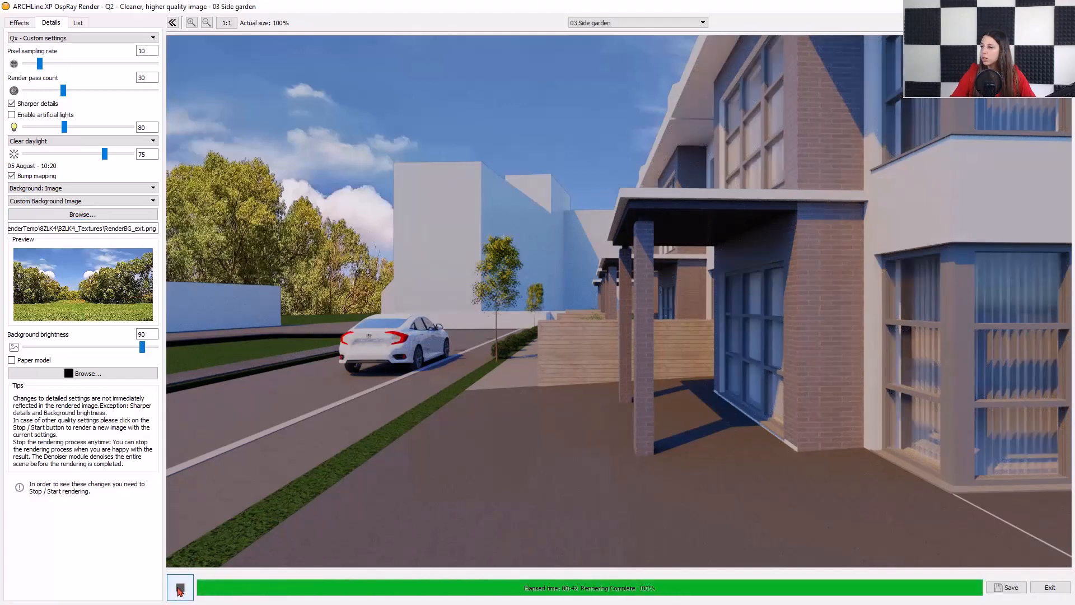
click(179, 589)
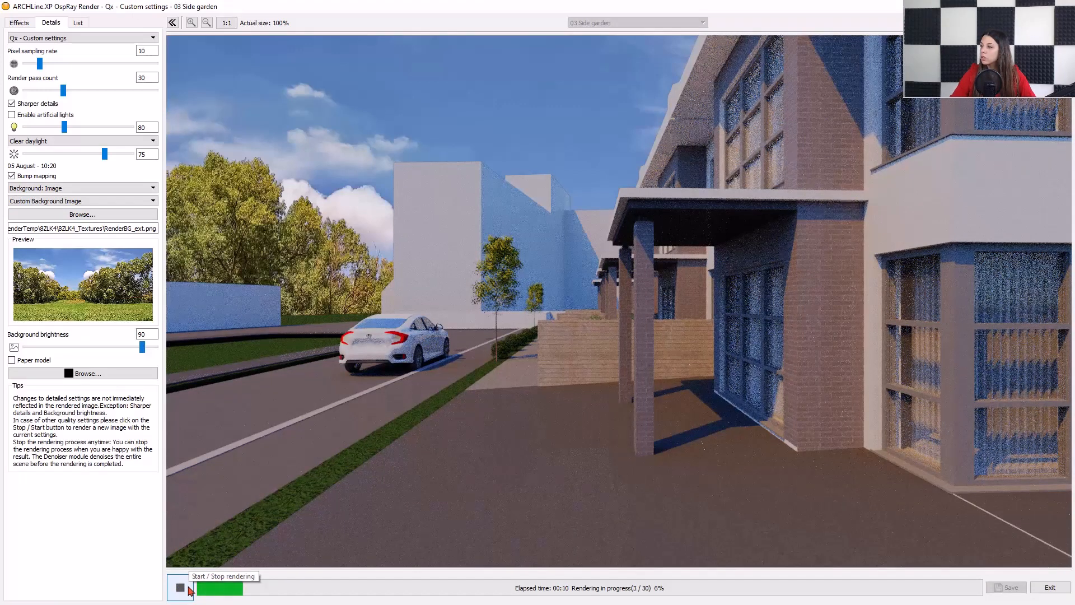
Step: Stop the side garden rendering immediately without using the Denoiser
click(188, 589)
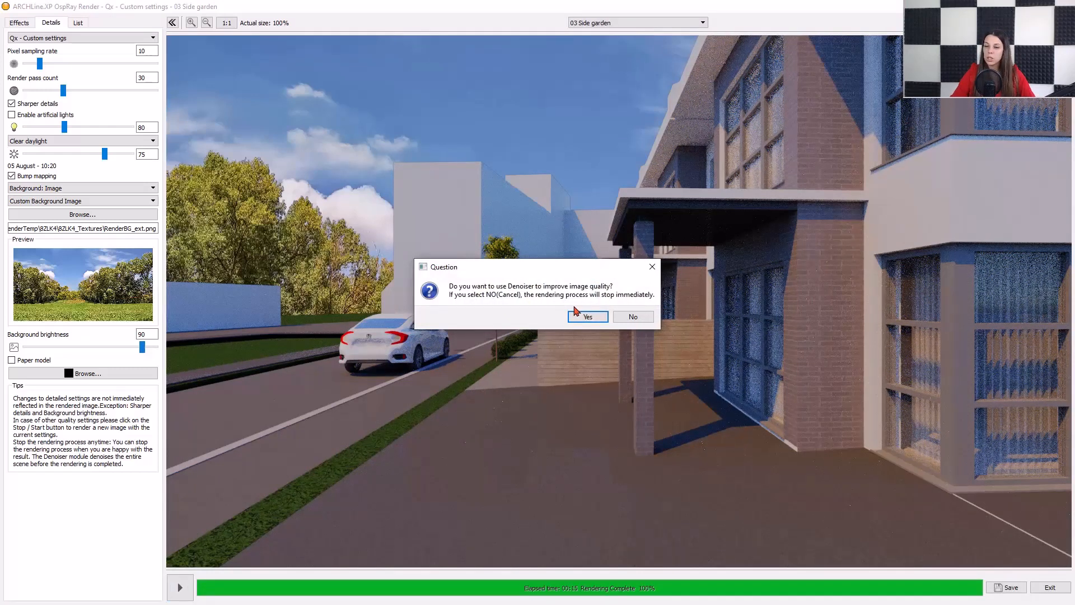
click(635, 320)
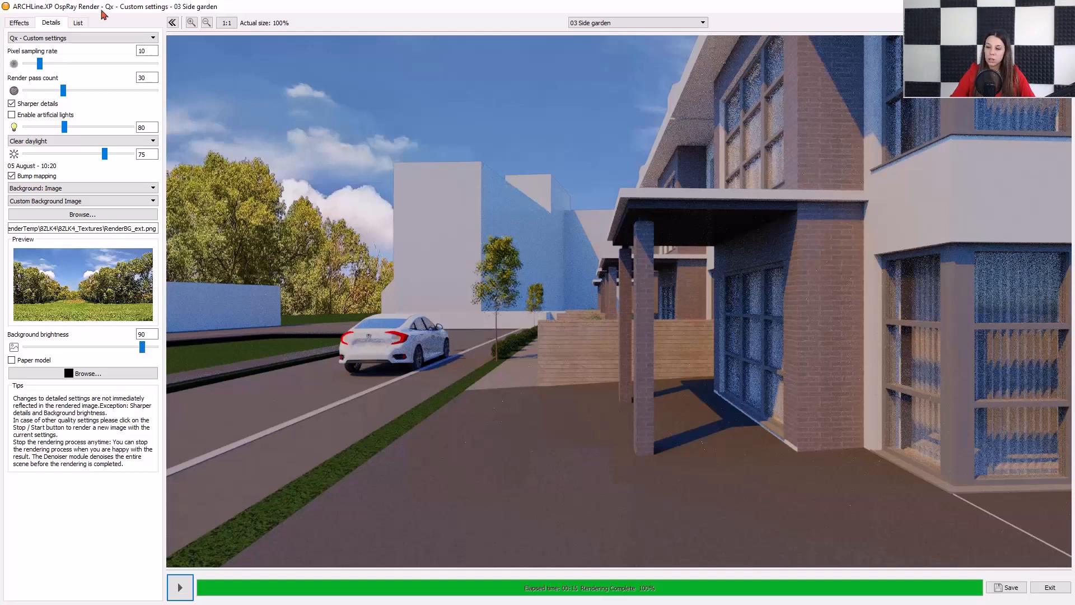
Step: Compare the rendered 01 street and 03 Side garden views and review the image effects and detailed render settings
click(79, 23)
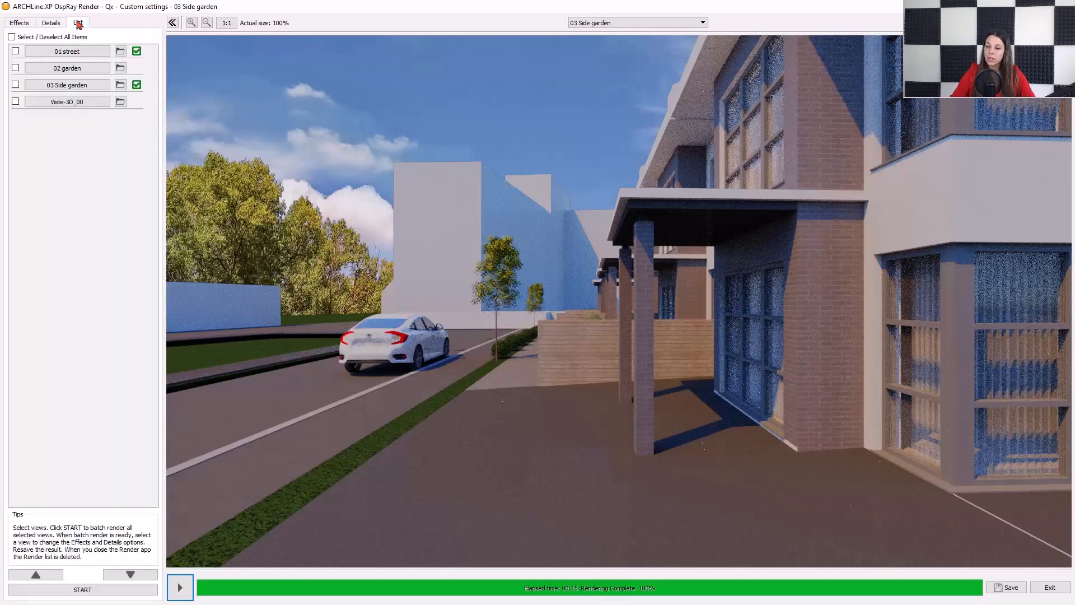
click(85, 88)
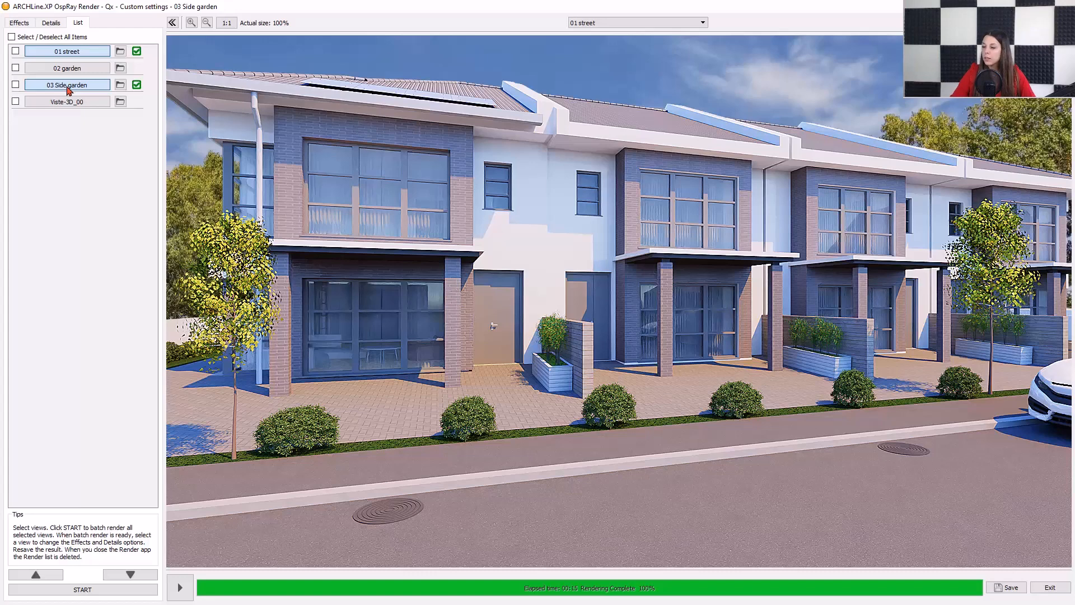
click(67, 87)
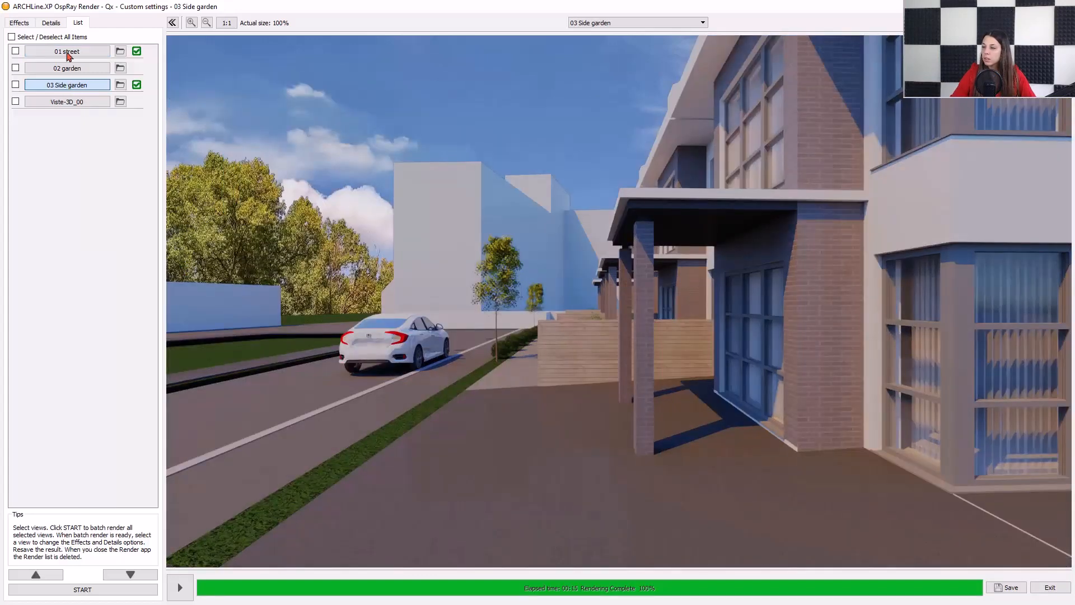
click(34, 25)
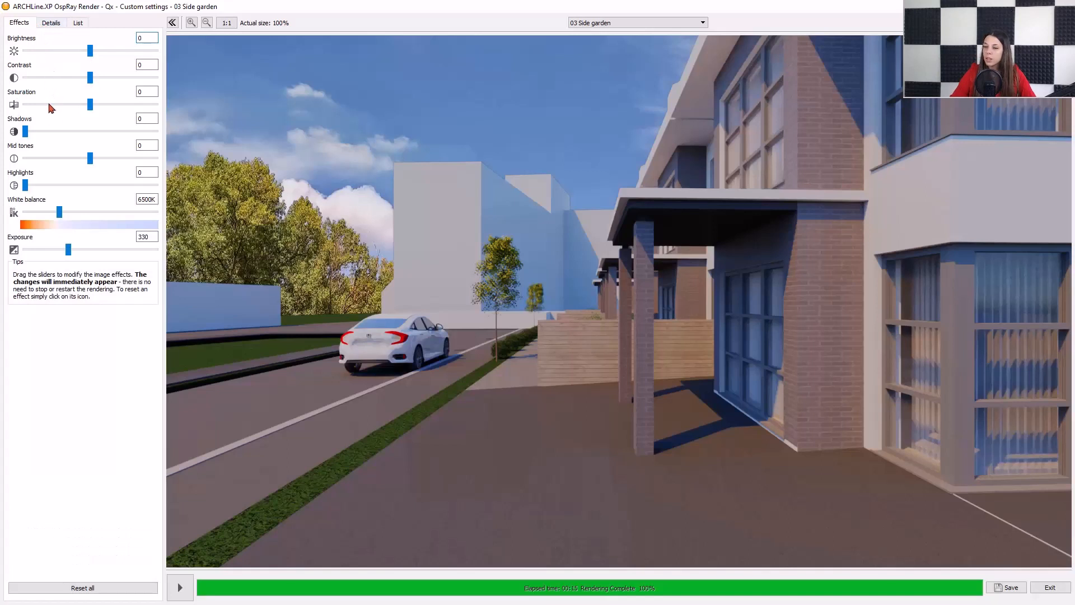
click(52, 25)
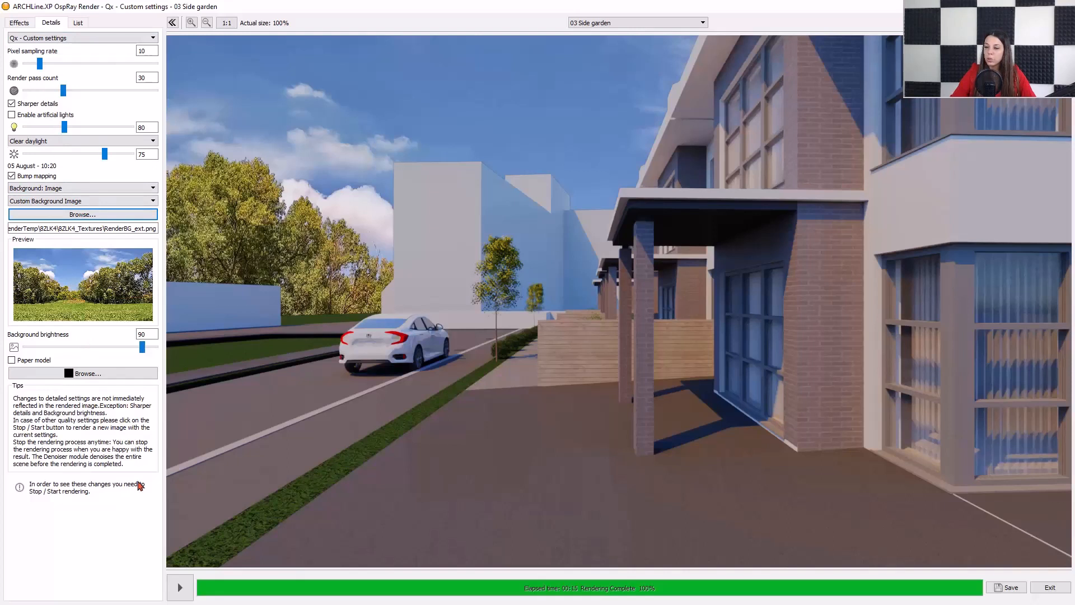
Step: Start a batch render of the 01 street, 02 garden and 03 Side garden views, and return to the project's 3D view
click(78, 23)
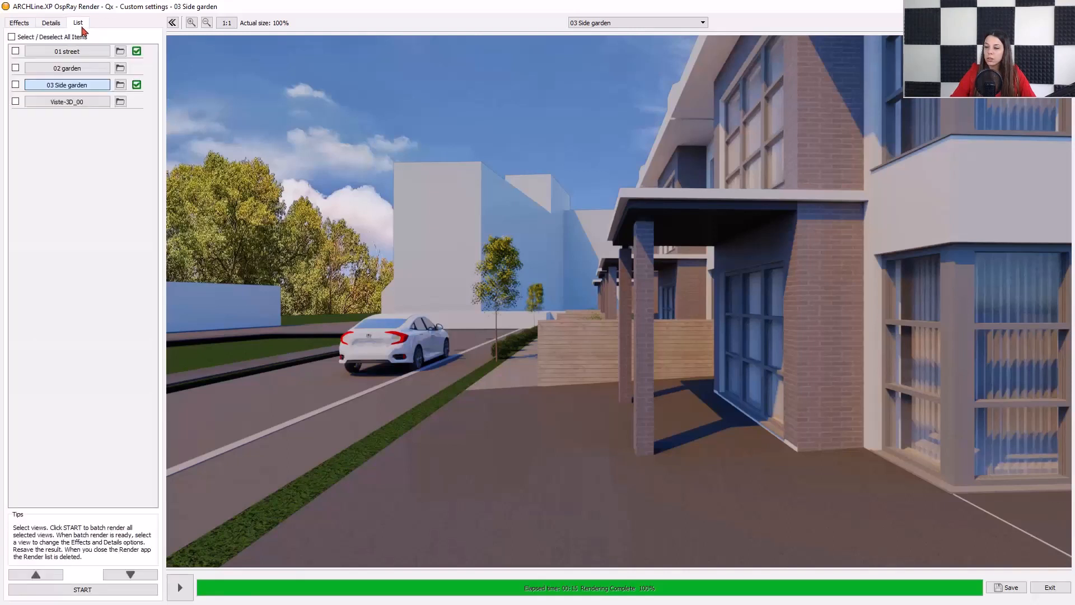
click(16, 51)
click(15, 67)
click(16, 85)
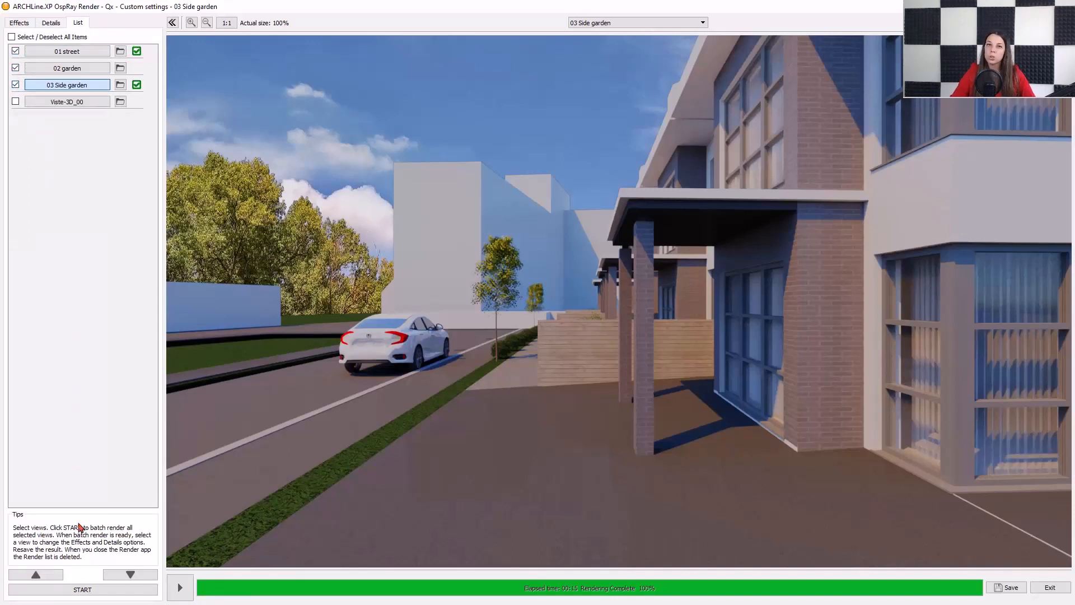
click(91, 590)
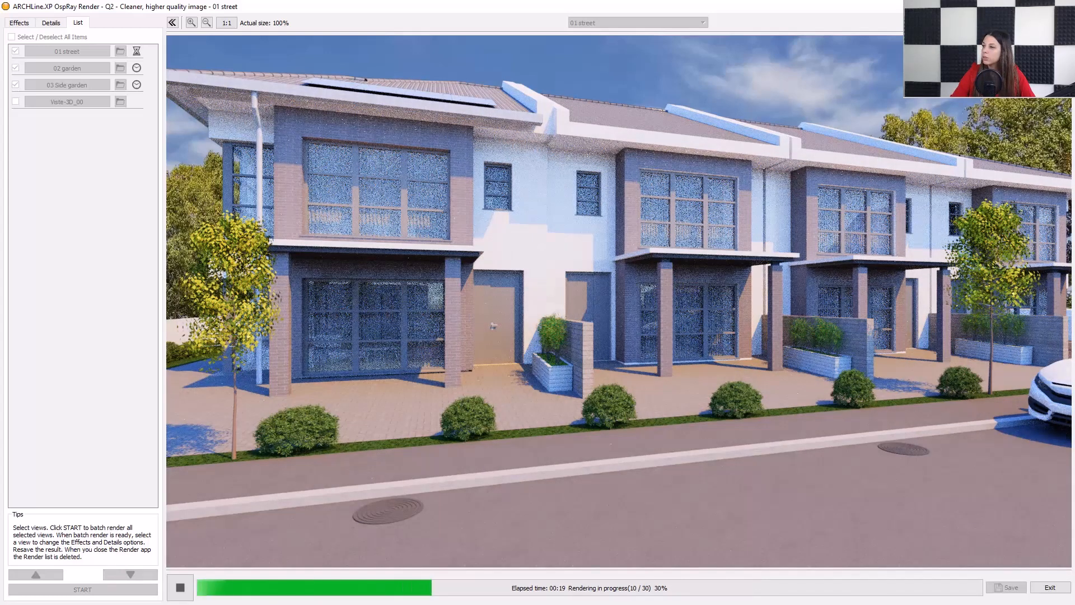
key(Escape)
click(526, 315)
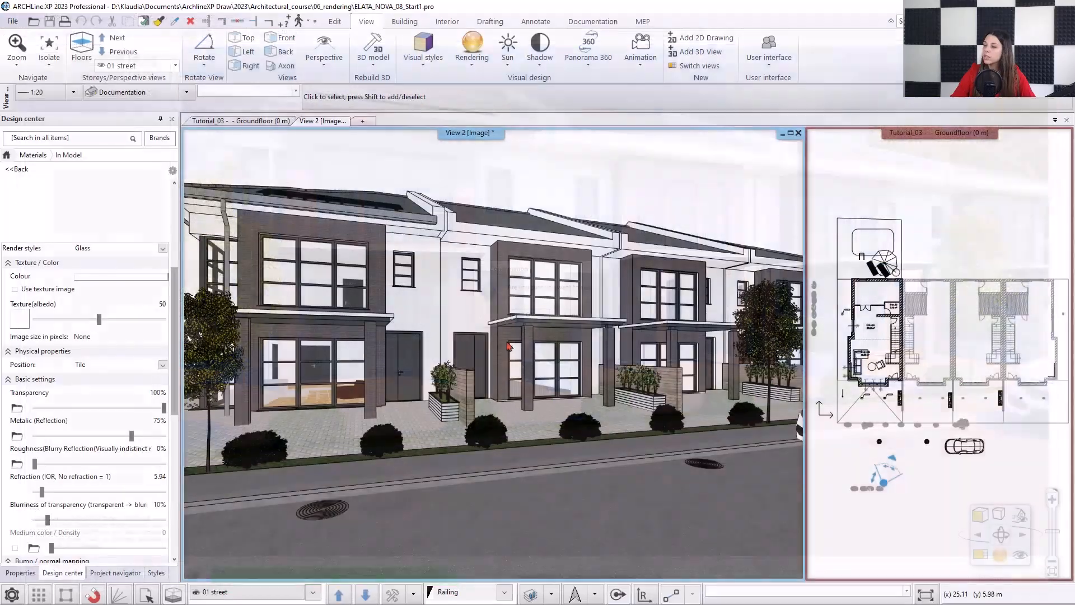